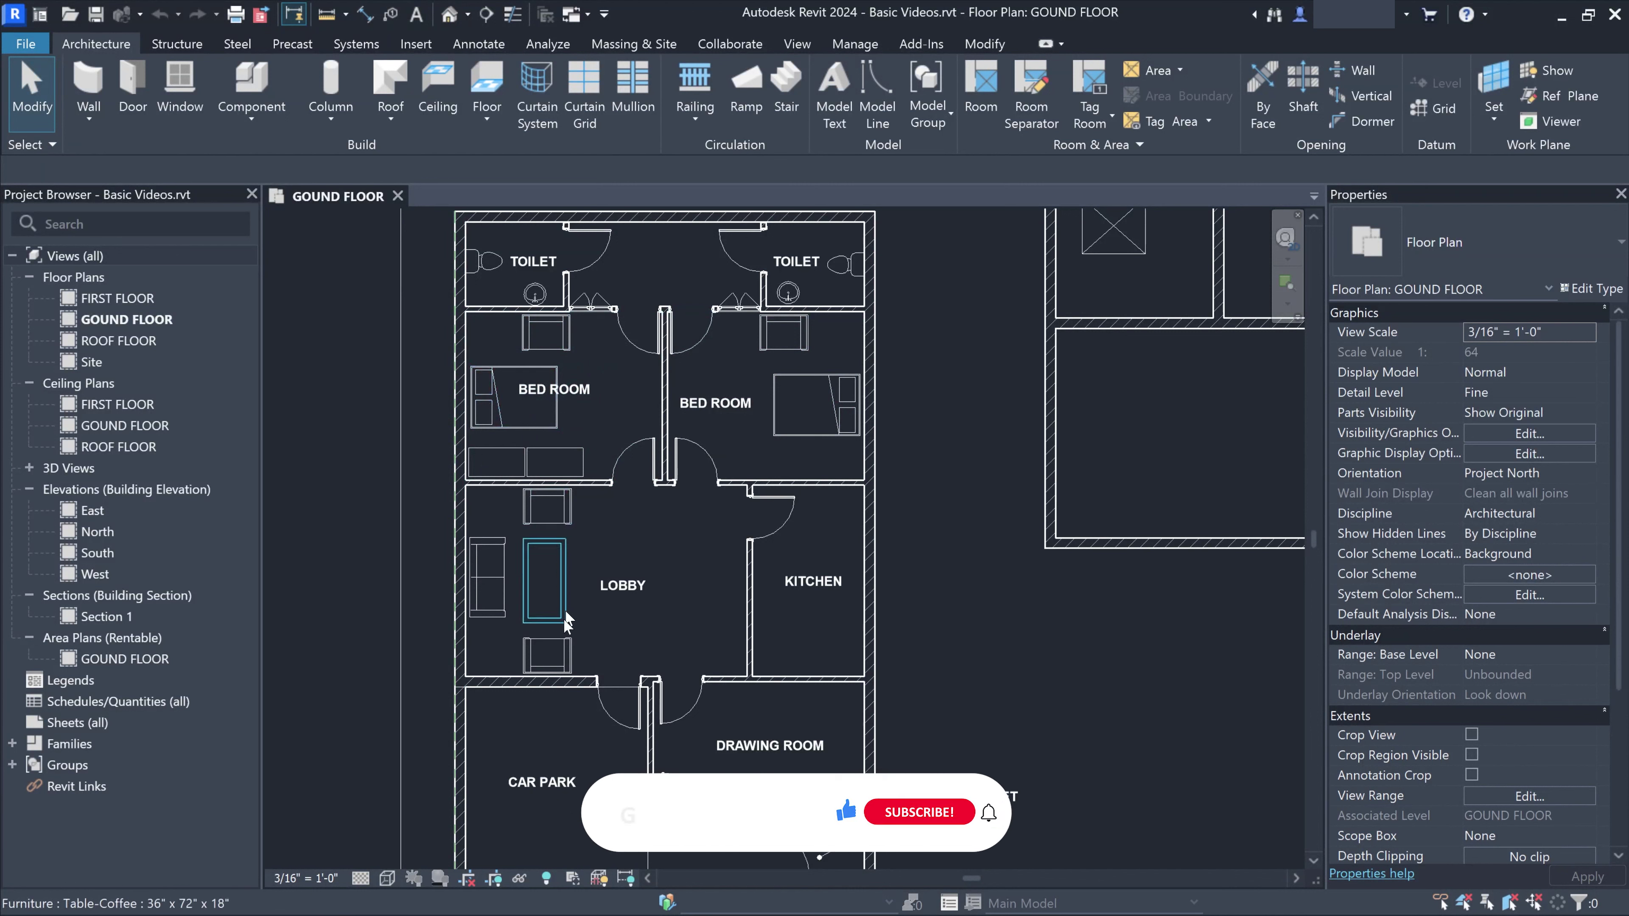
click(249, 119)
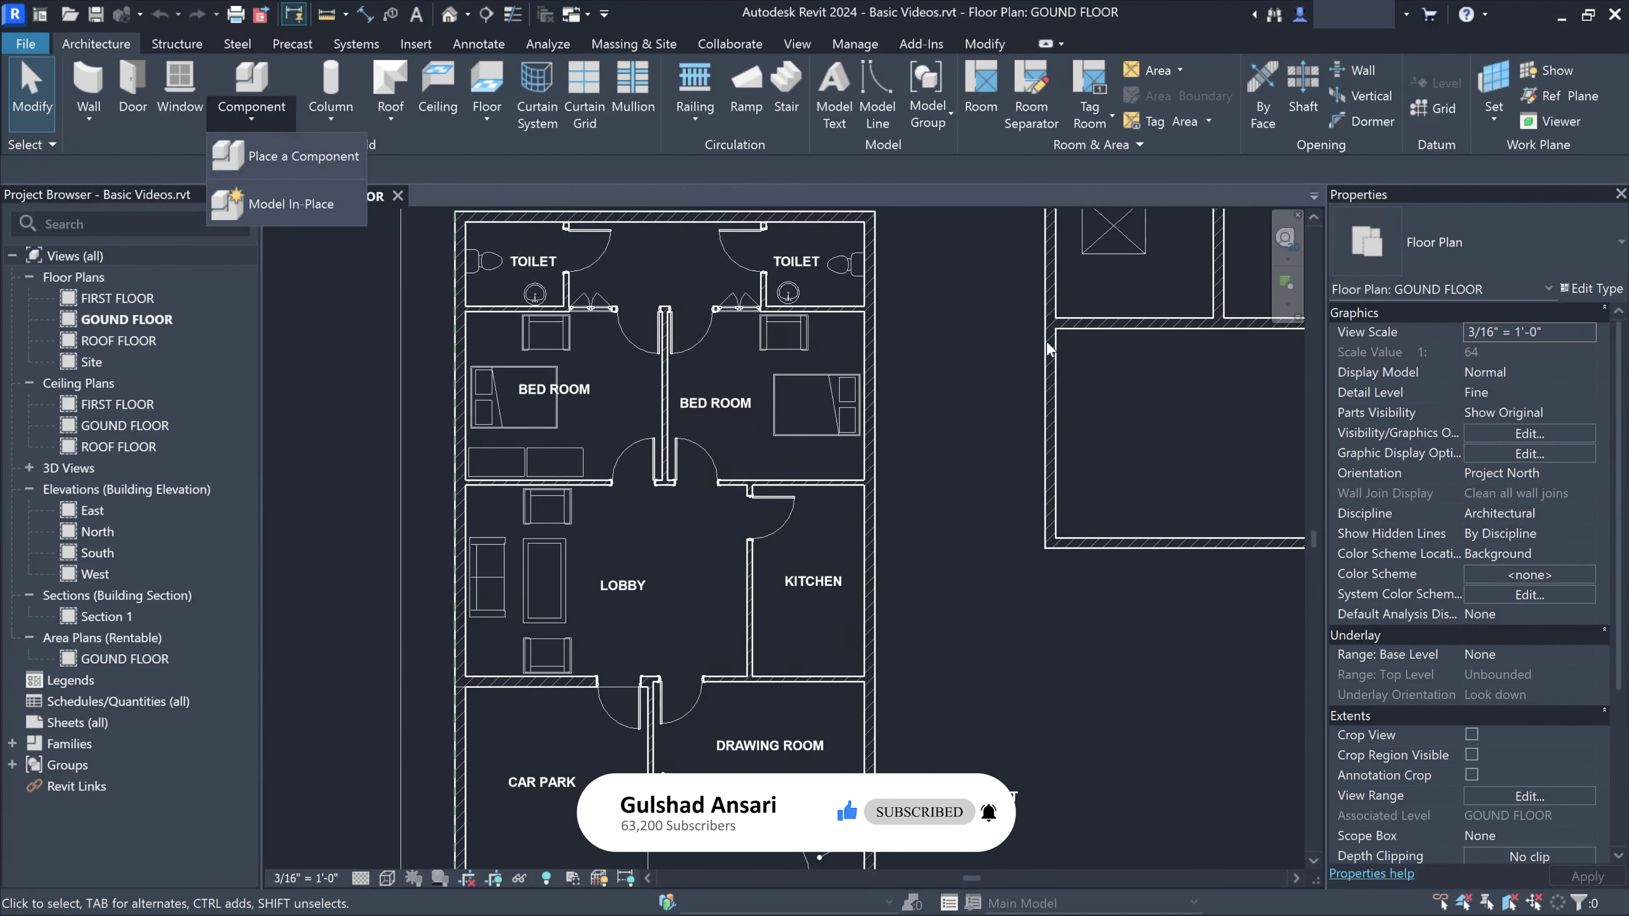
click(1032, 367)
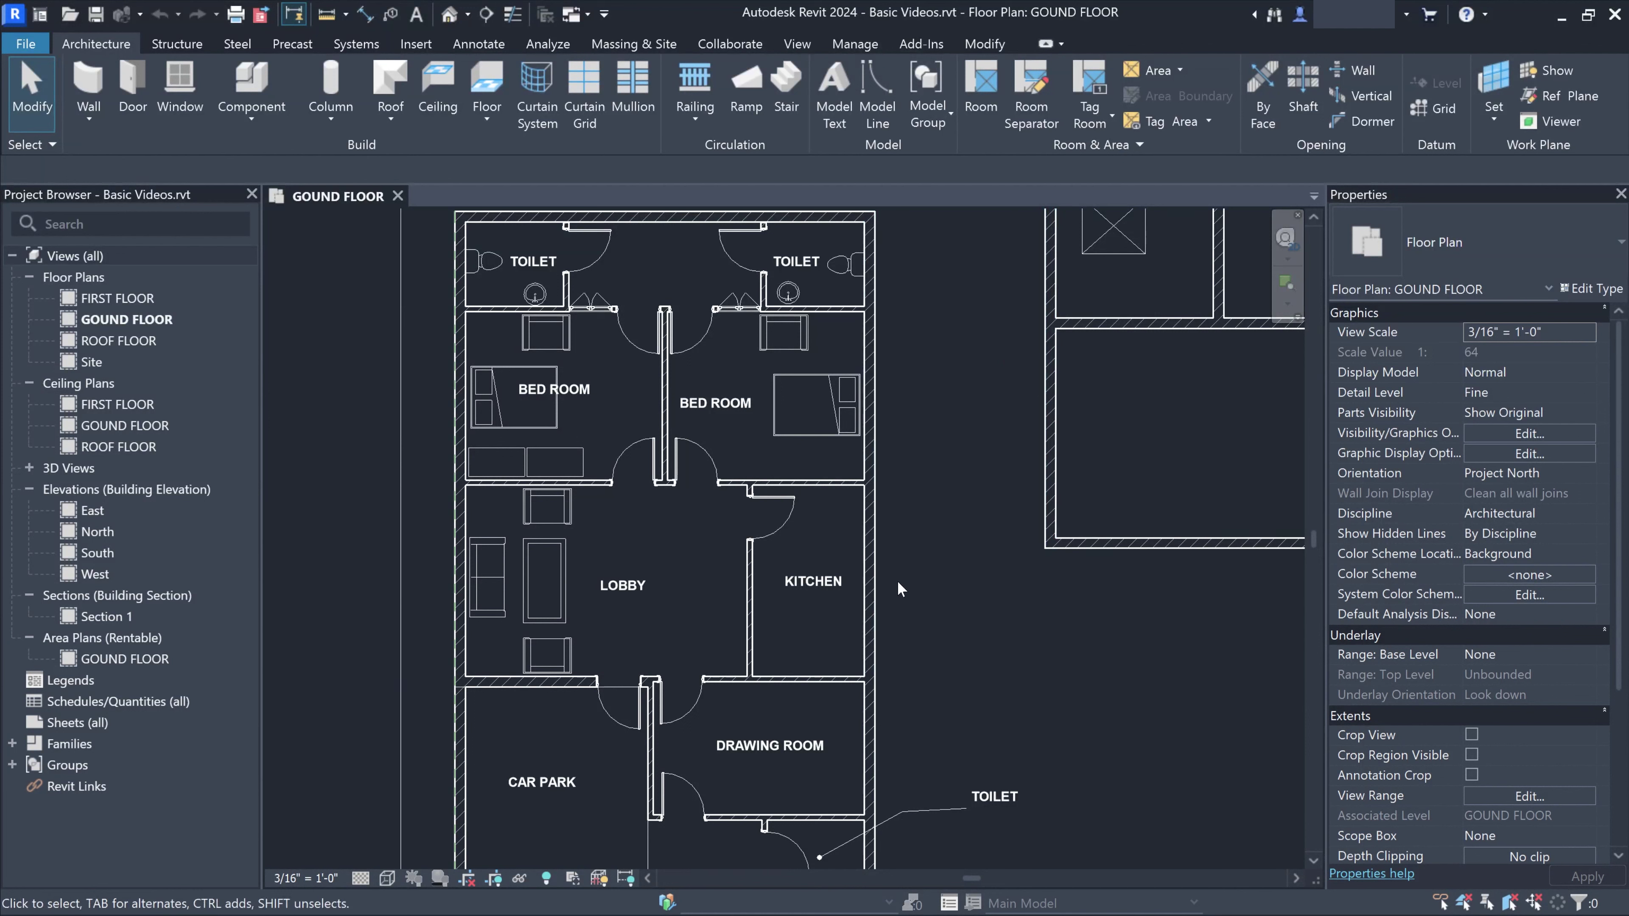
scroll(683, 613, down, 2)
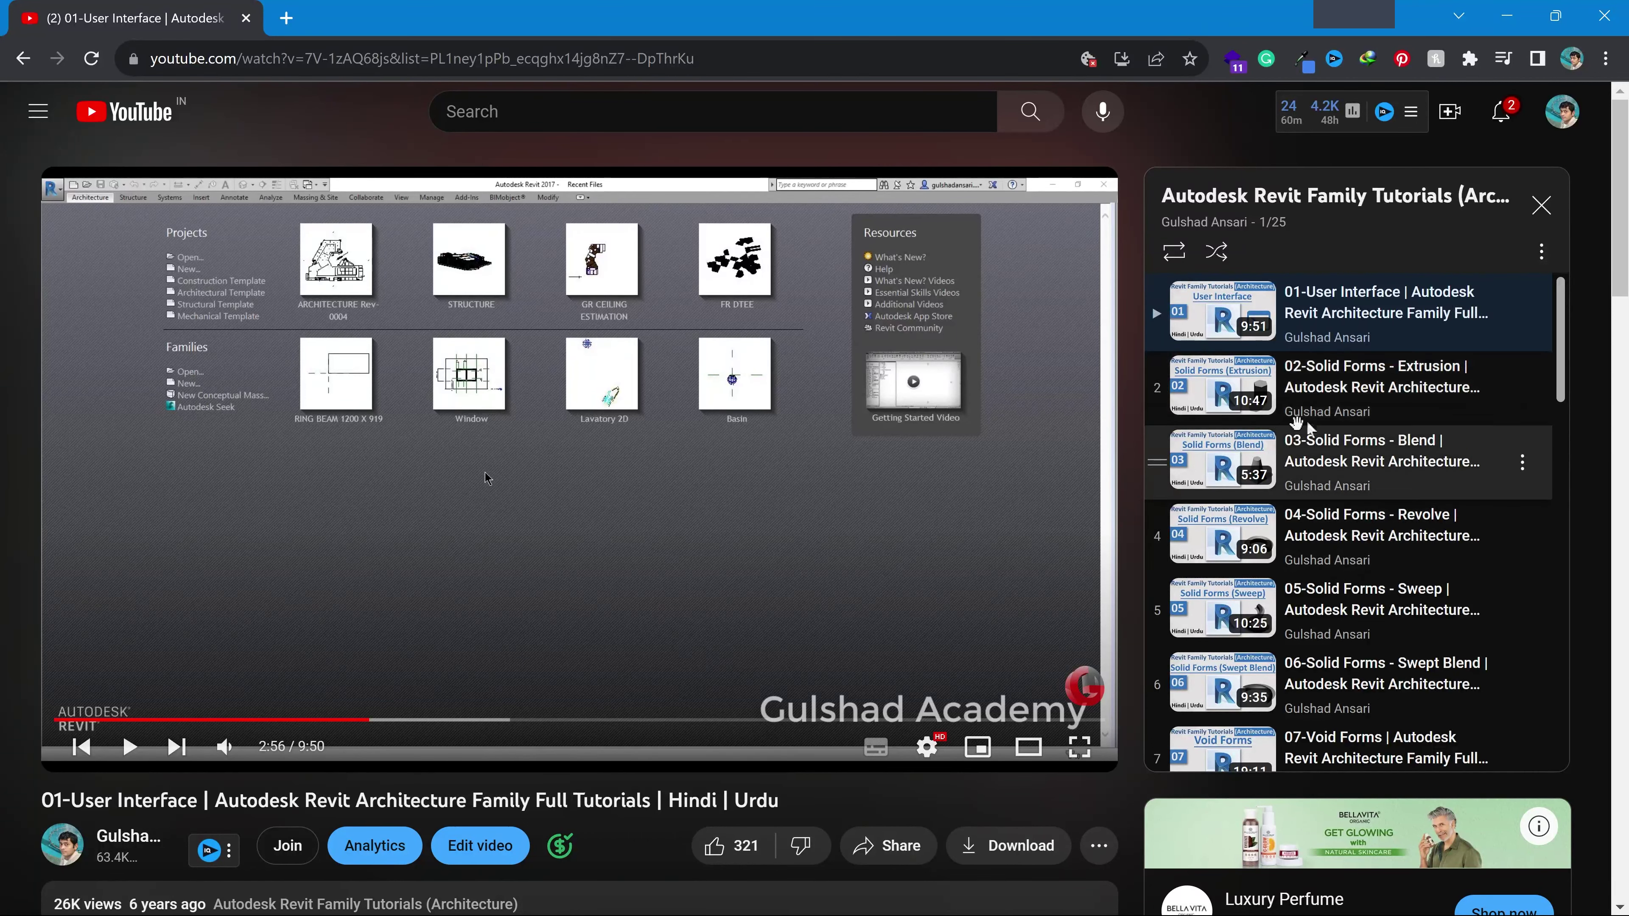
Look through the videos in the Autodesk Revit Family Tutorials playlist on YouTube, from User Interface through Revit Math Simple If
scroll(275, 568, down, 1)
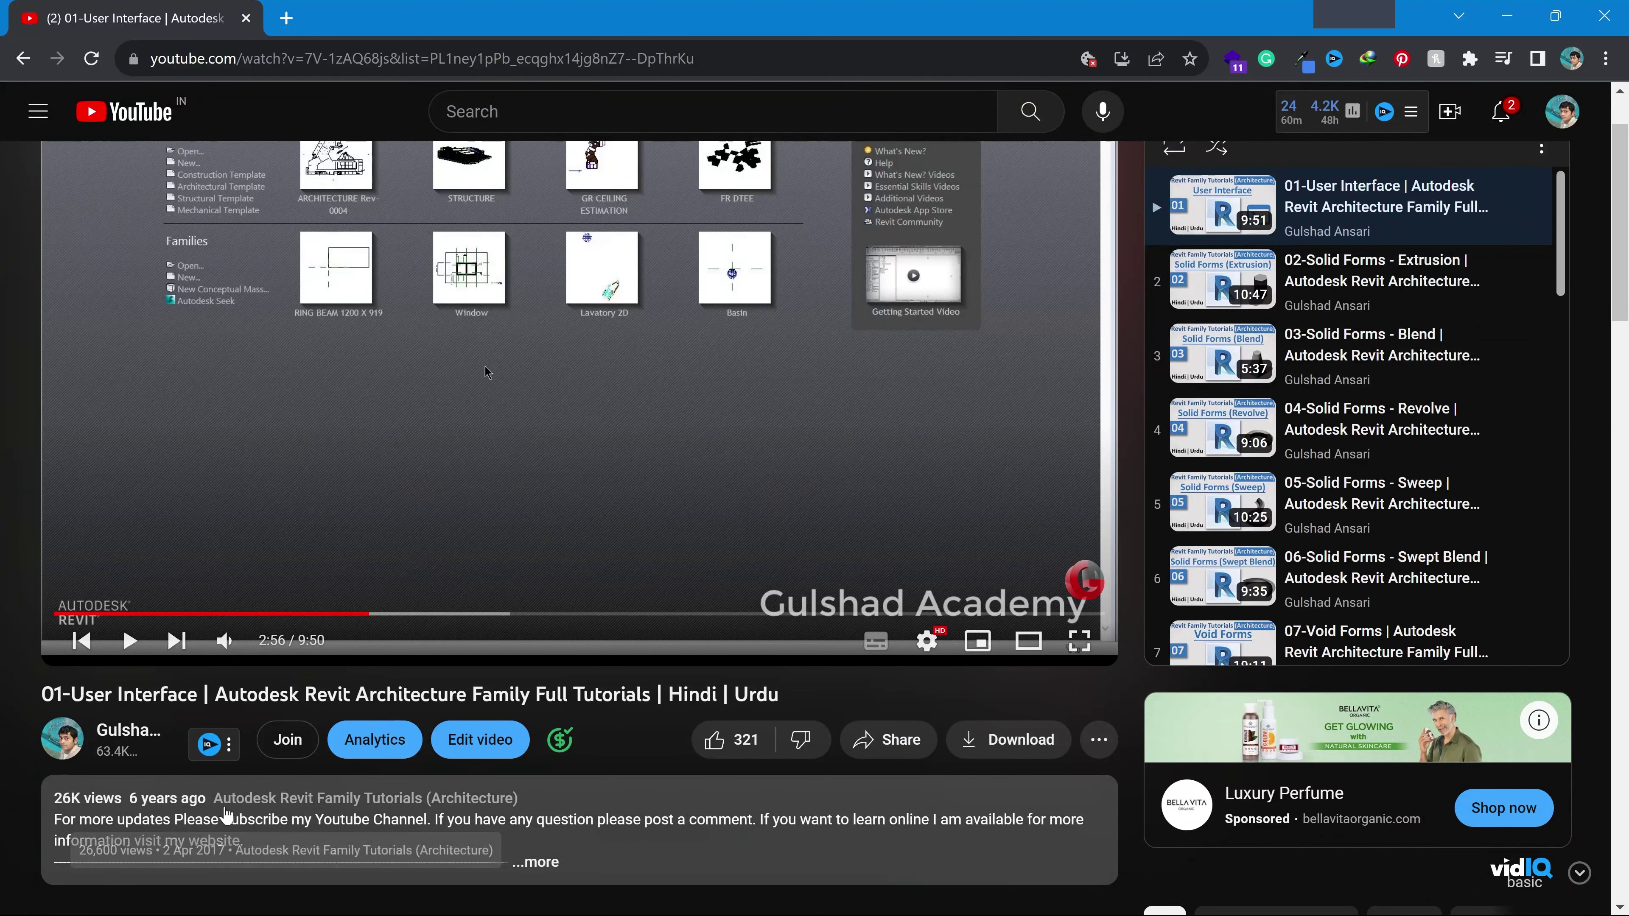
scroll(113, 867, up, 1)
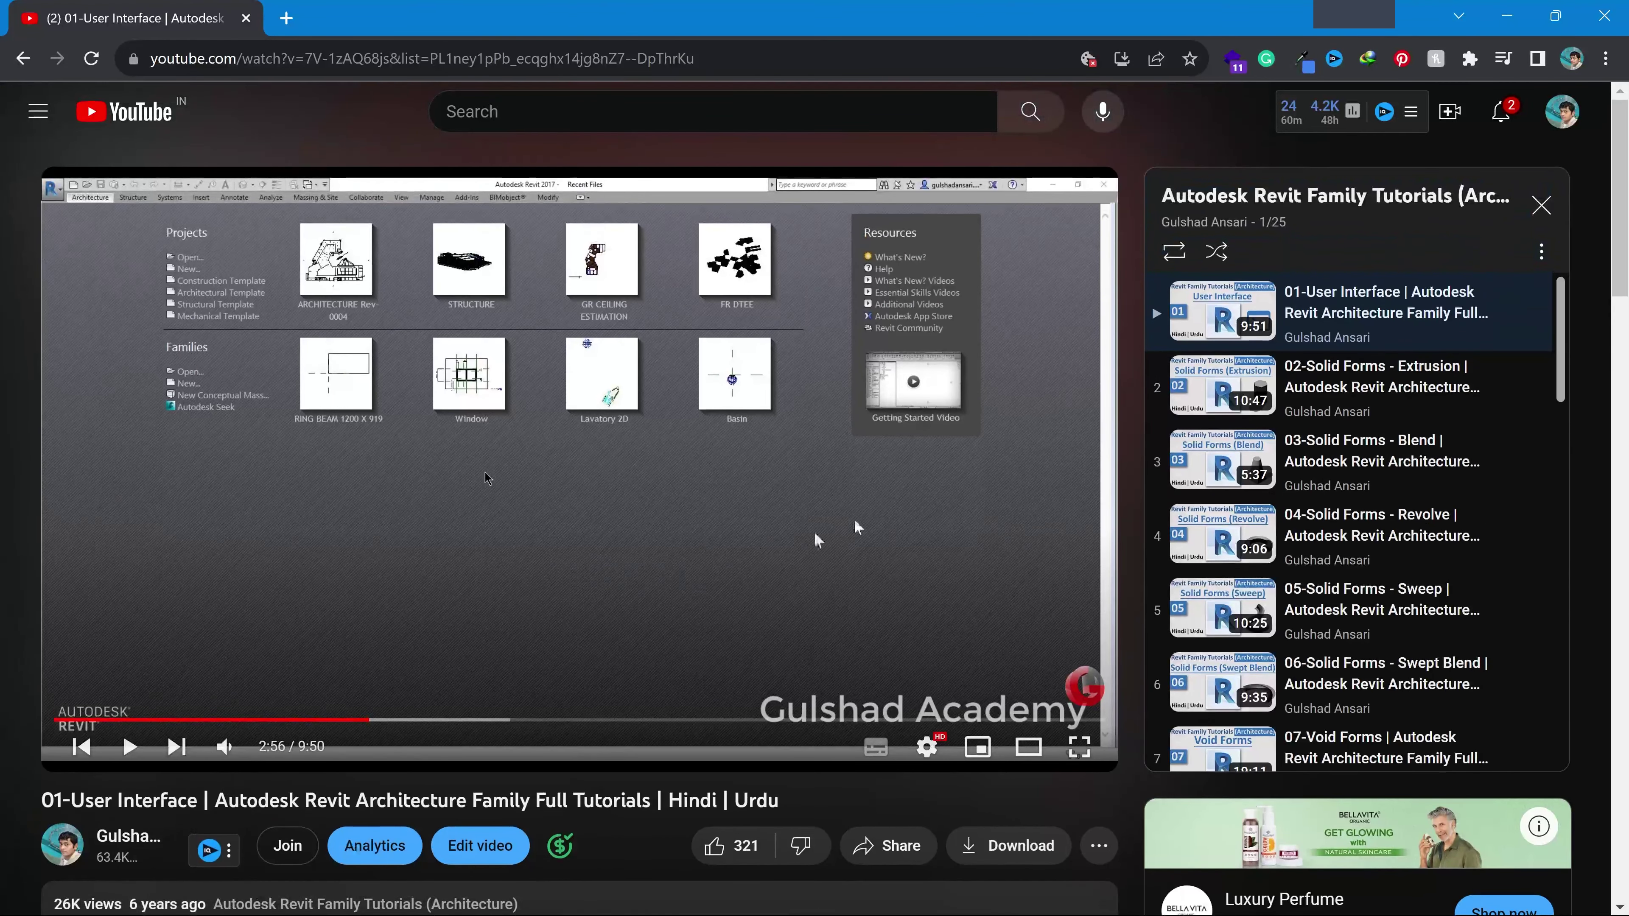
scroll(1364, 347, down, 1)
scroll(1364, 347, down, 3)
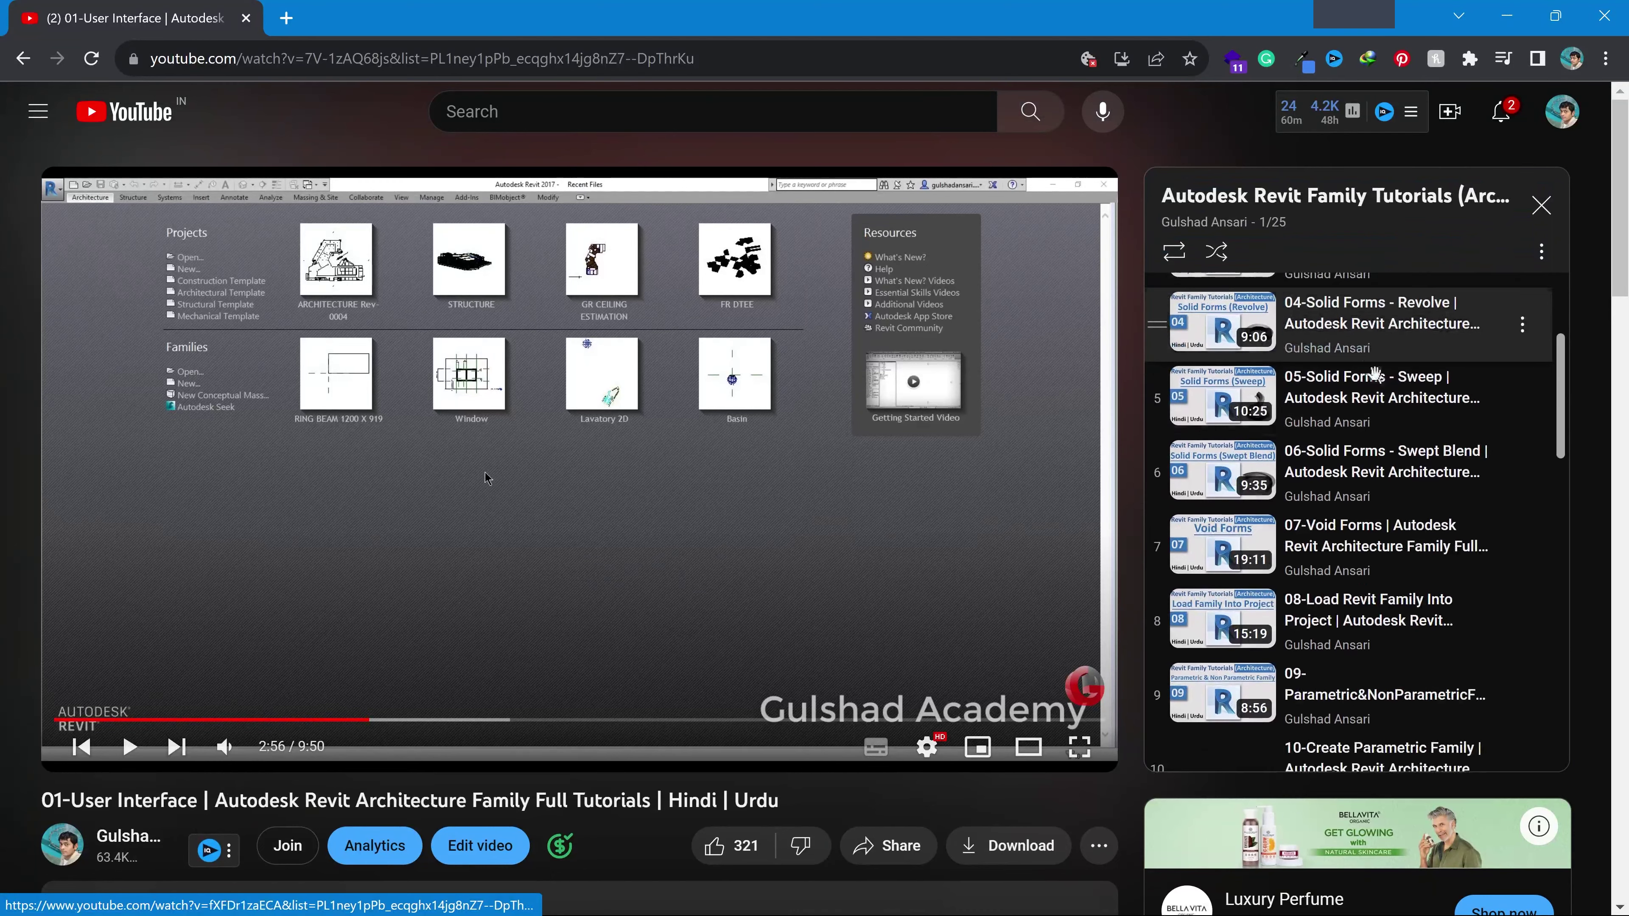
scroll(1313, 585, down, 2)
scroll(1313, 585, down, 7)
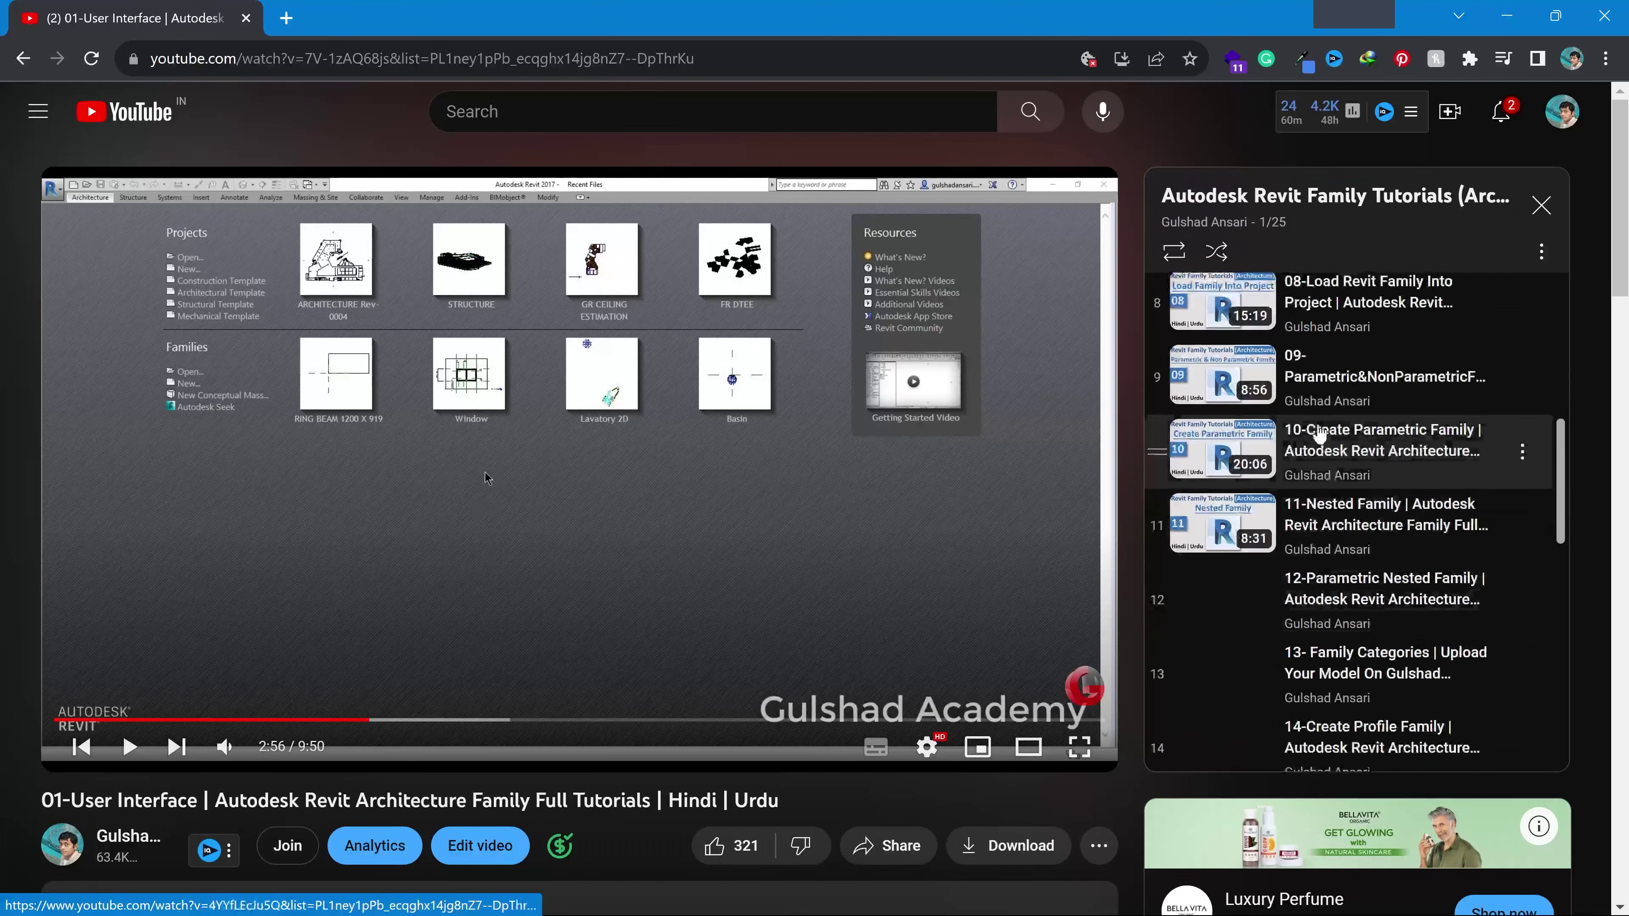
scroll(1321, 451, up, 9)
scroll(1321, 451, up, 3)
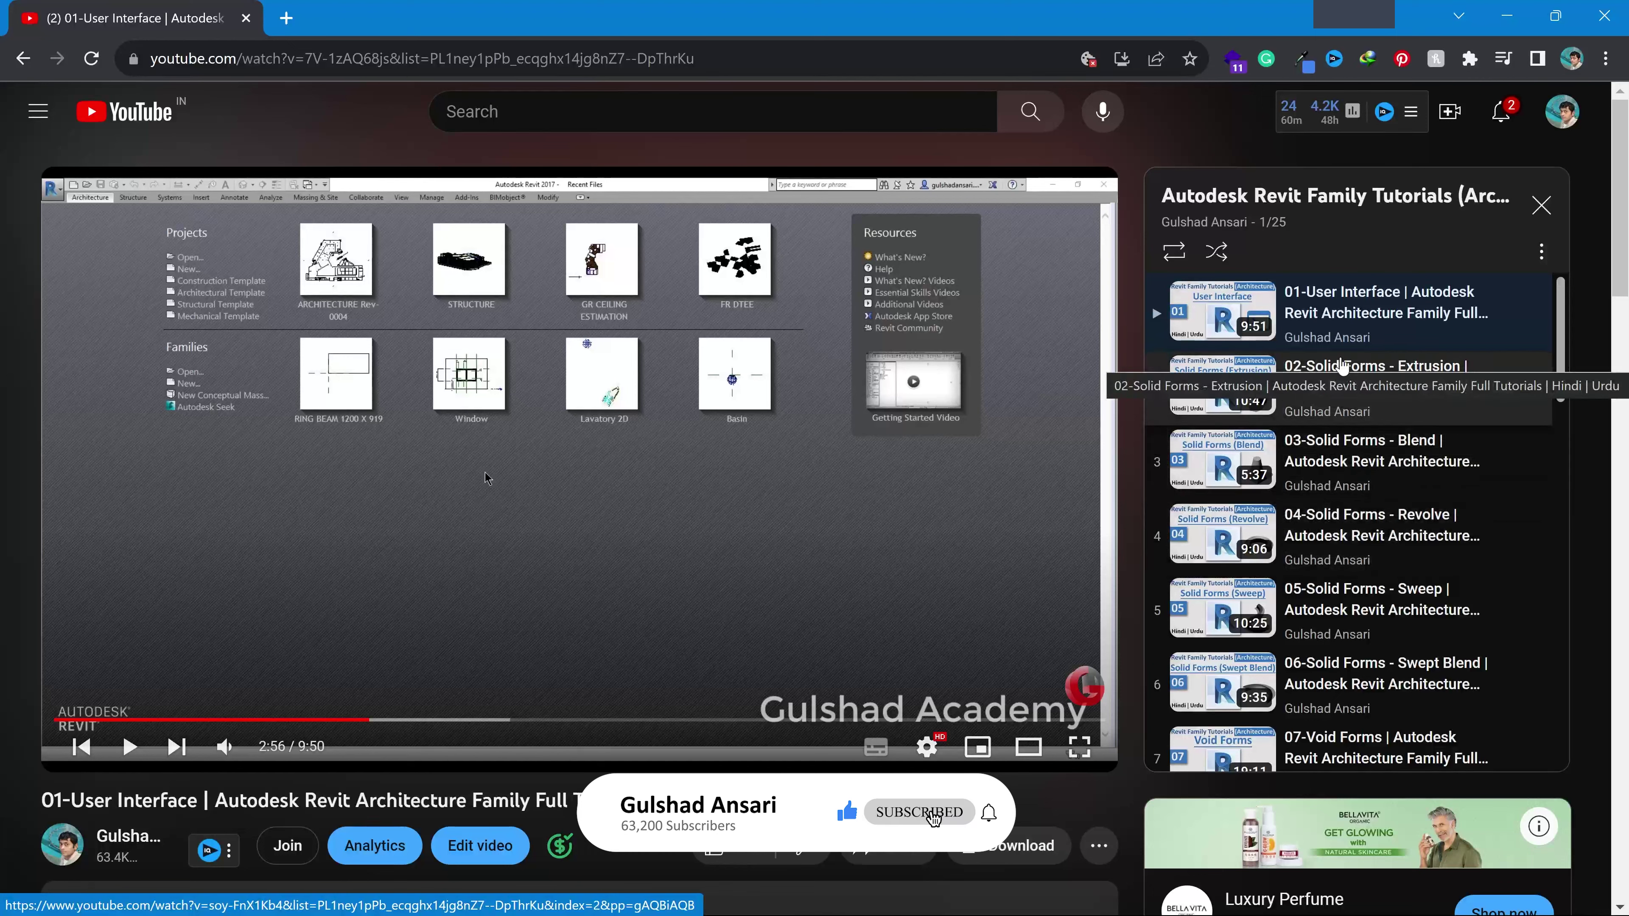
scroll(1337, 436, down, 4)
scroll(1335, 442, up, 4)
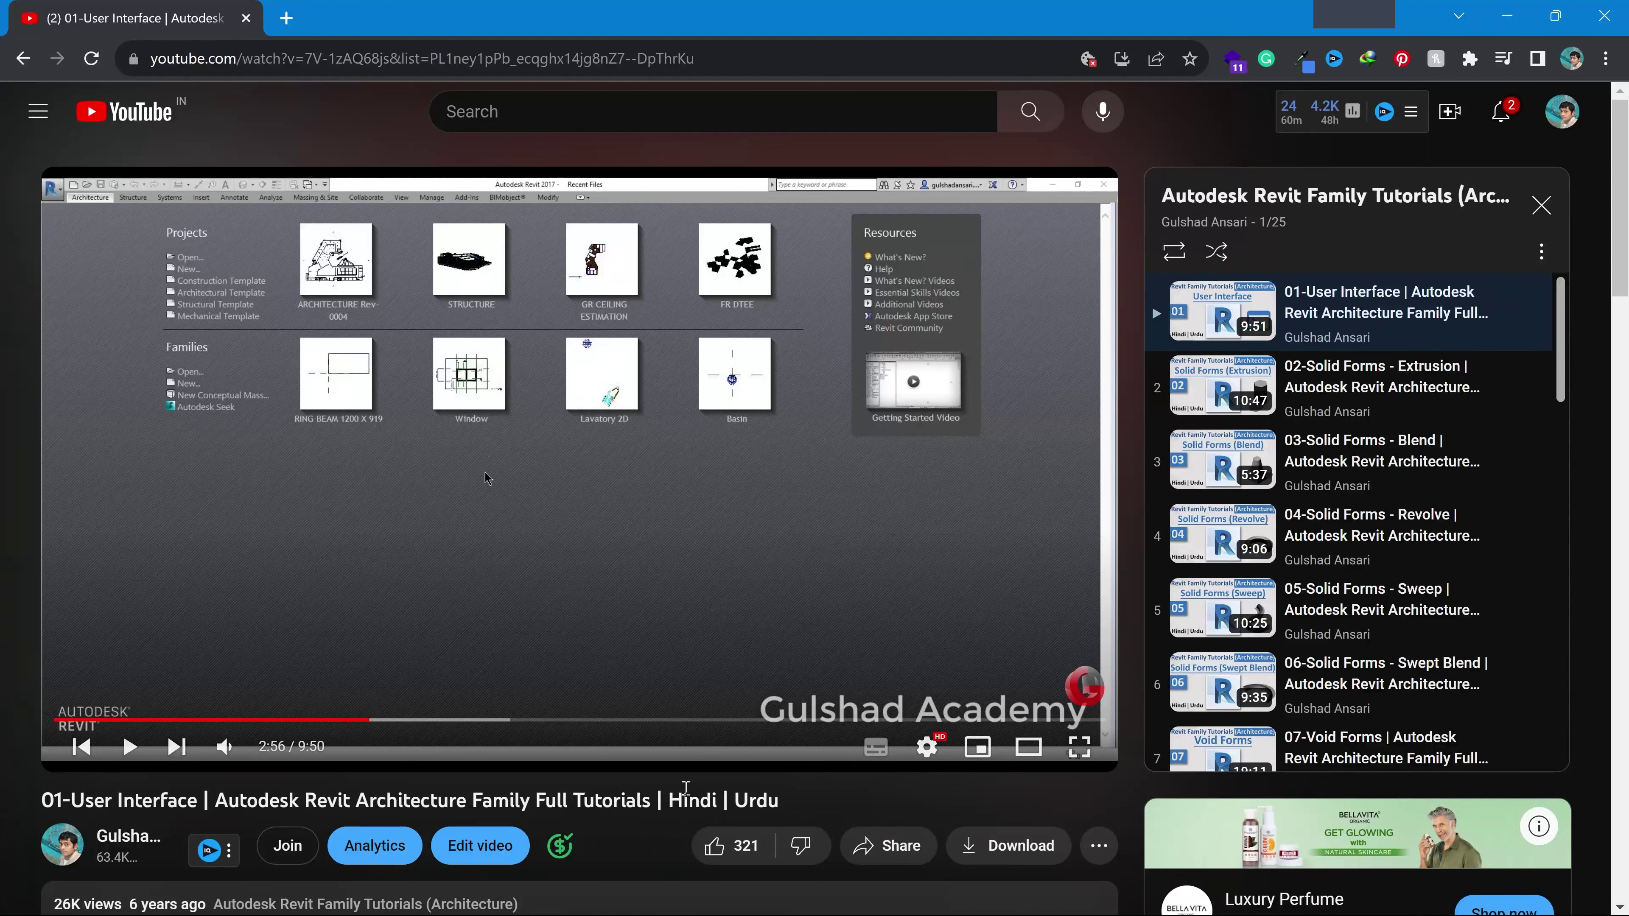
scroll(1326, 383, down, 3)
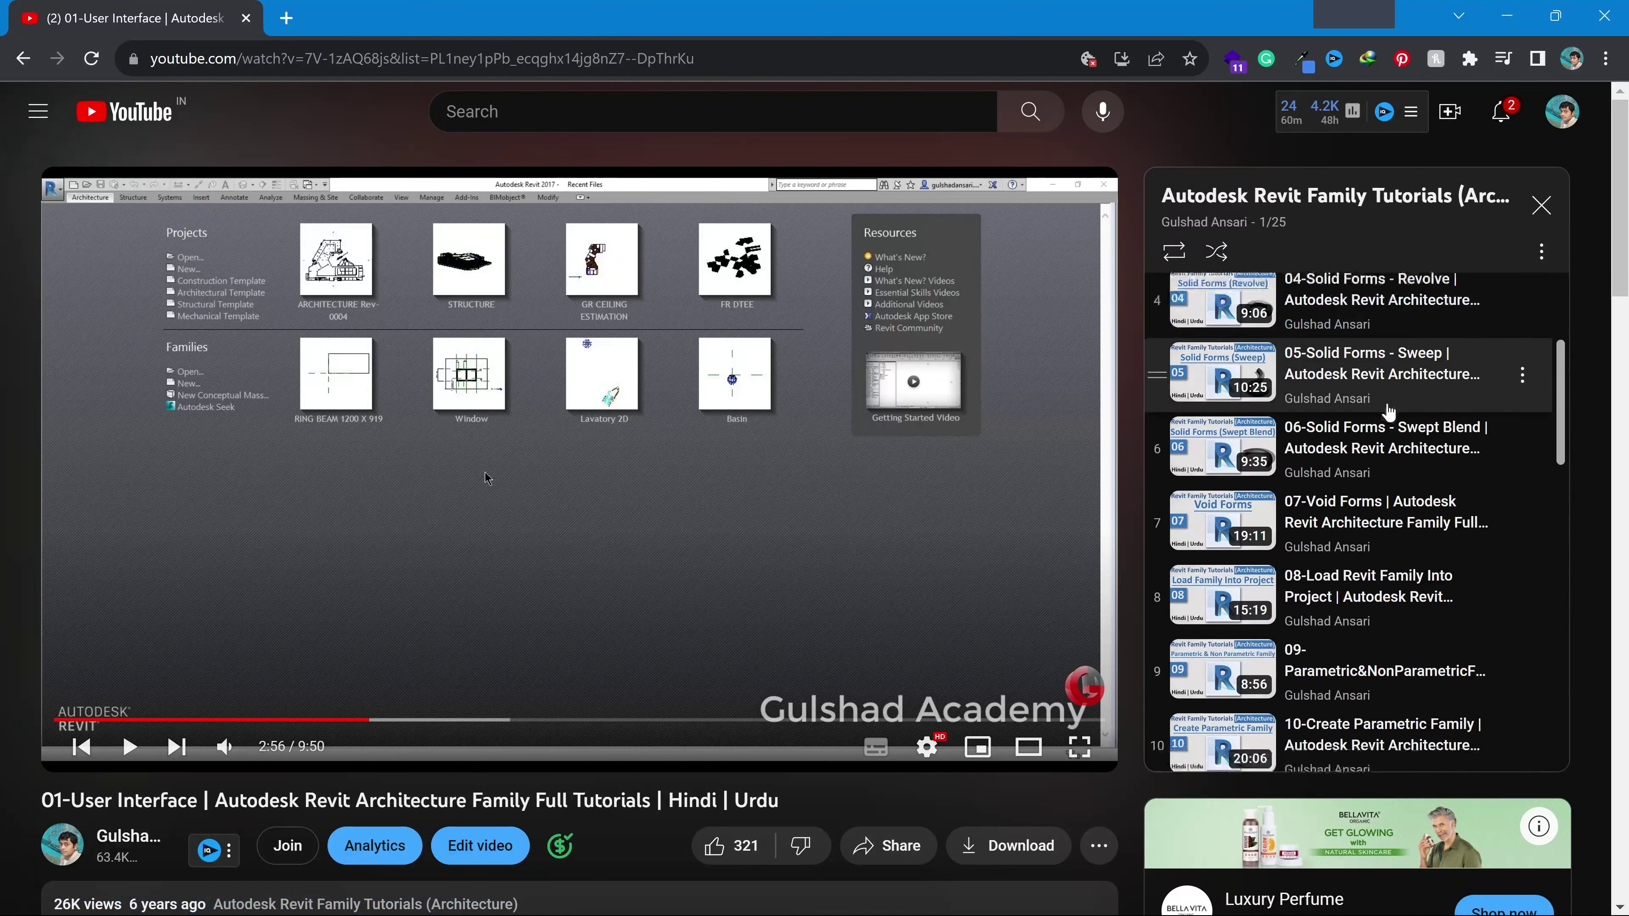
scroll(1296, 414, down, 15)
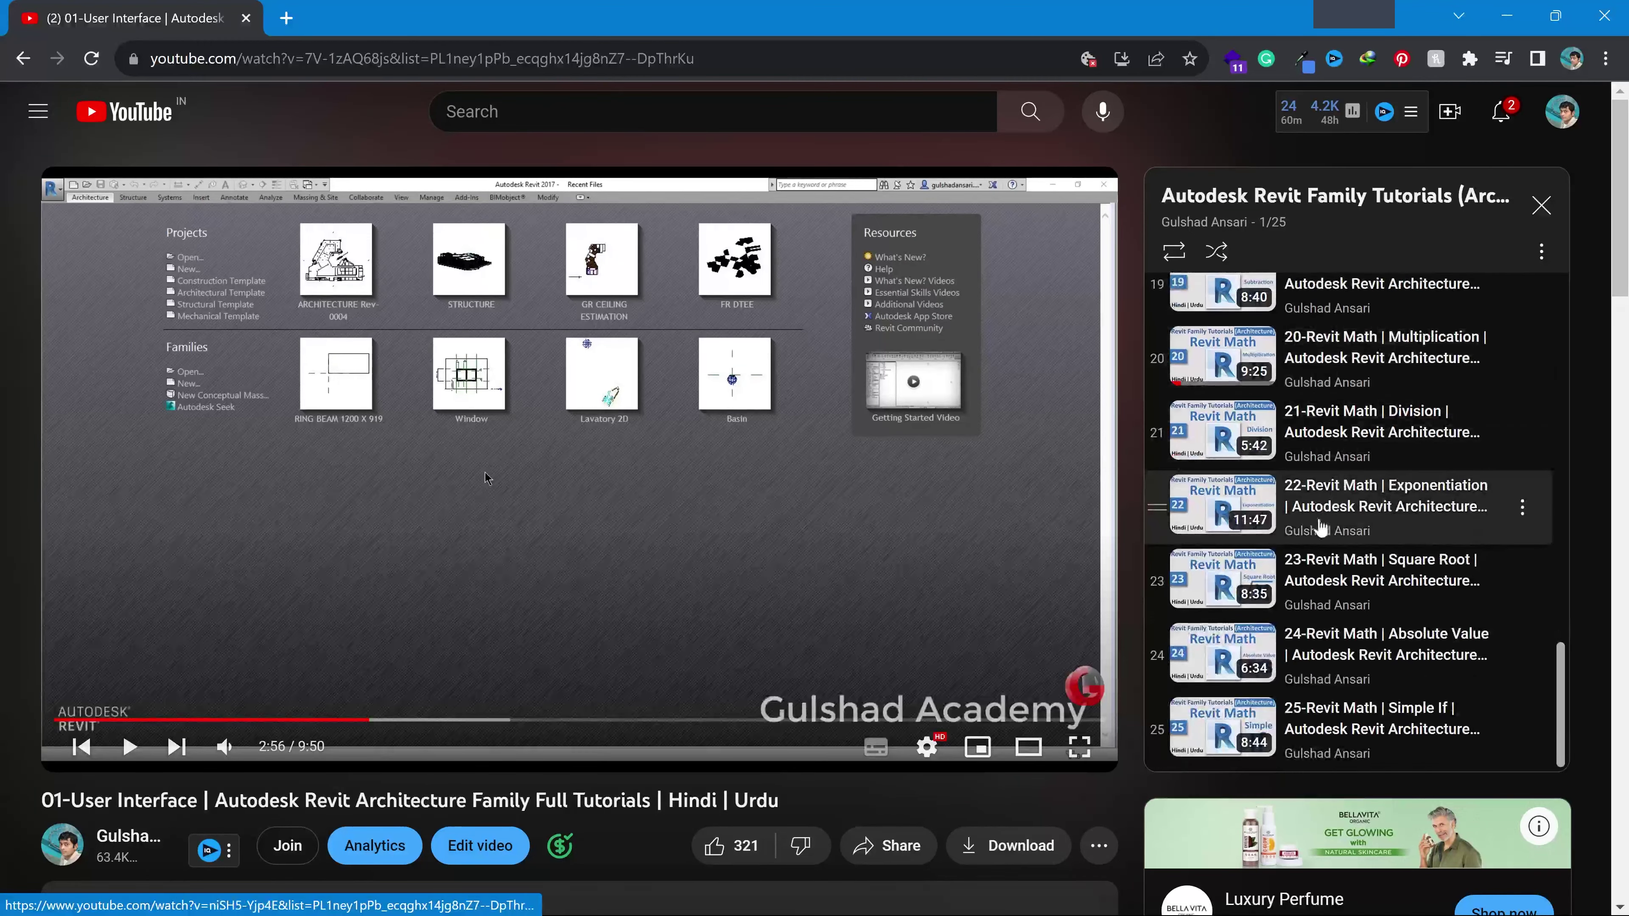
scroll(1277, 610, up, 14)
scroll(1272, 587, up, 4)
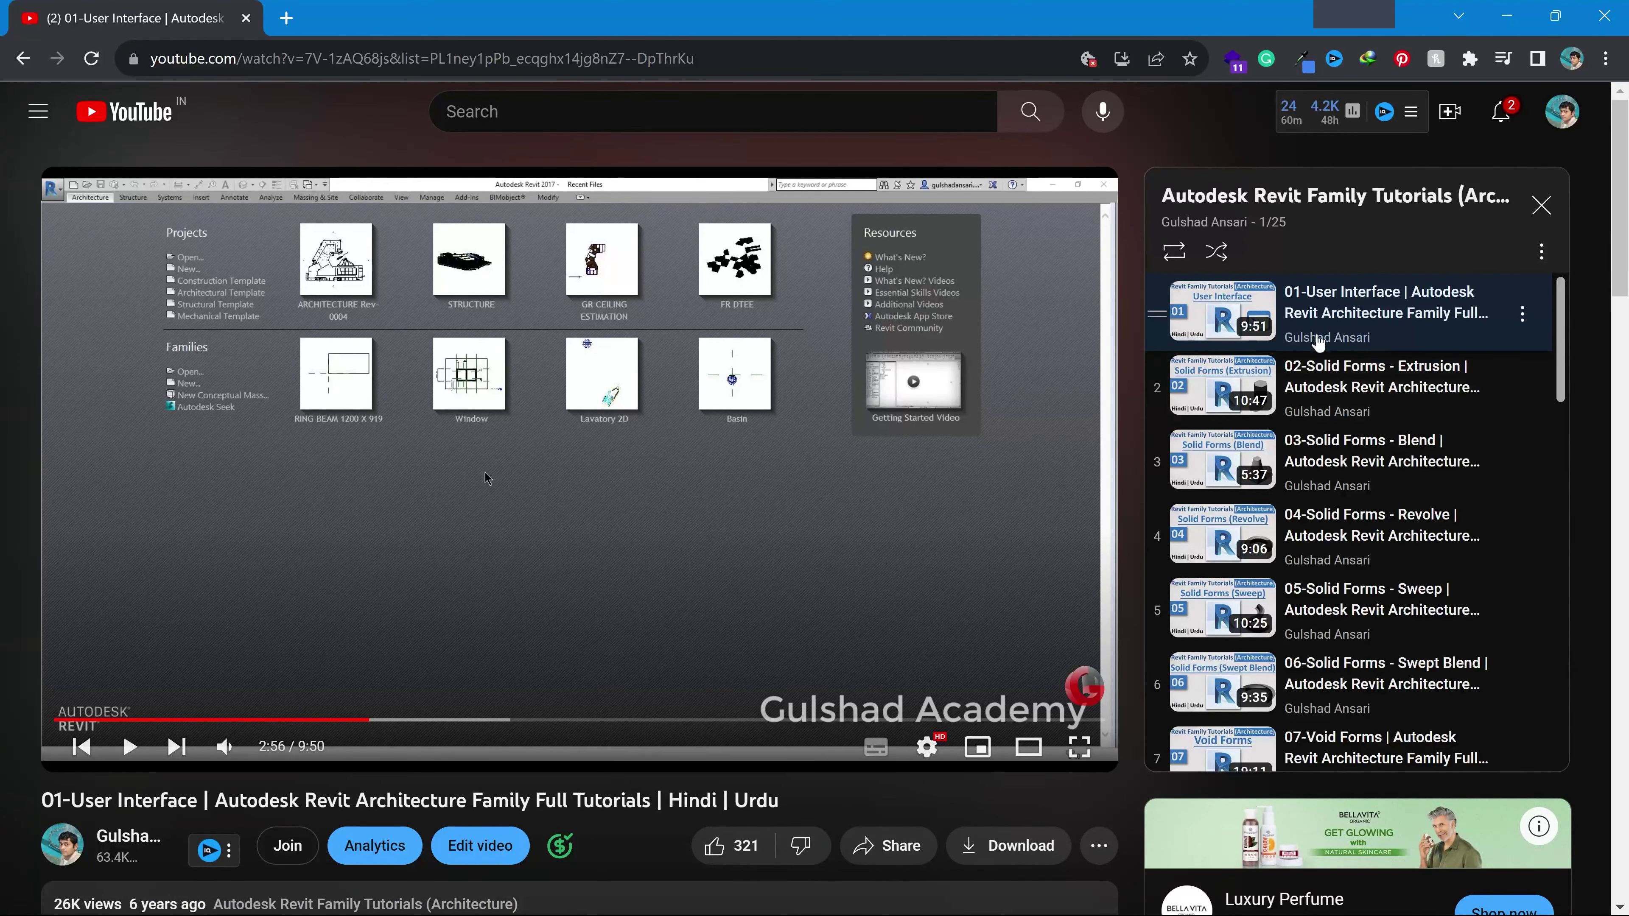
scroll(1189, 482, down, 10)
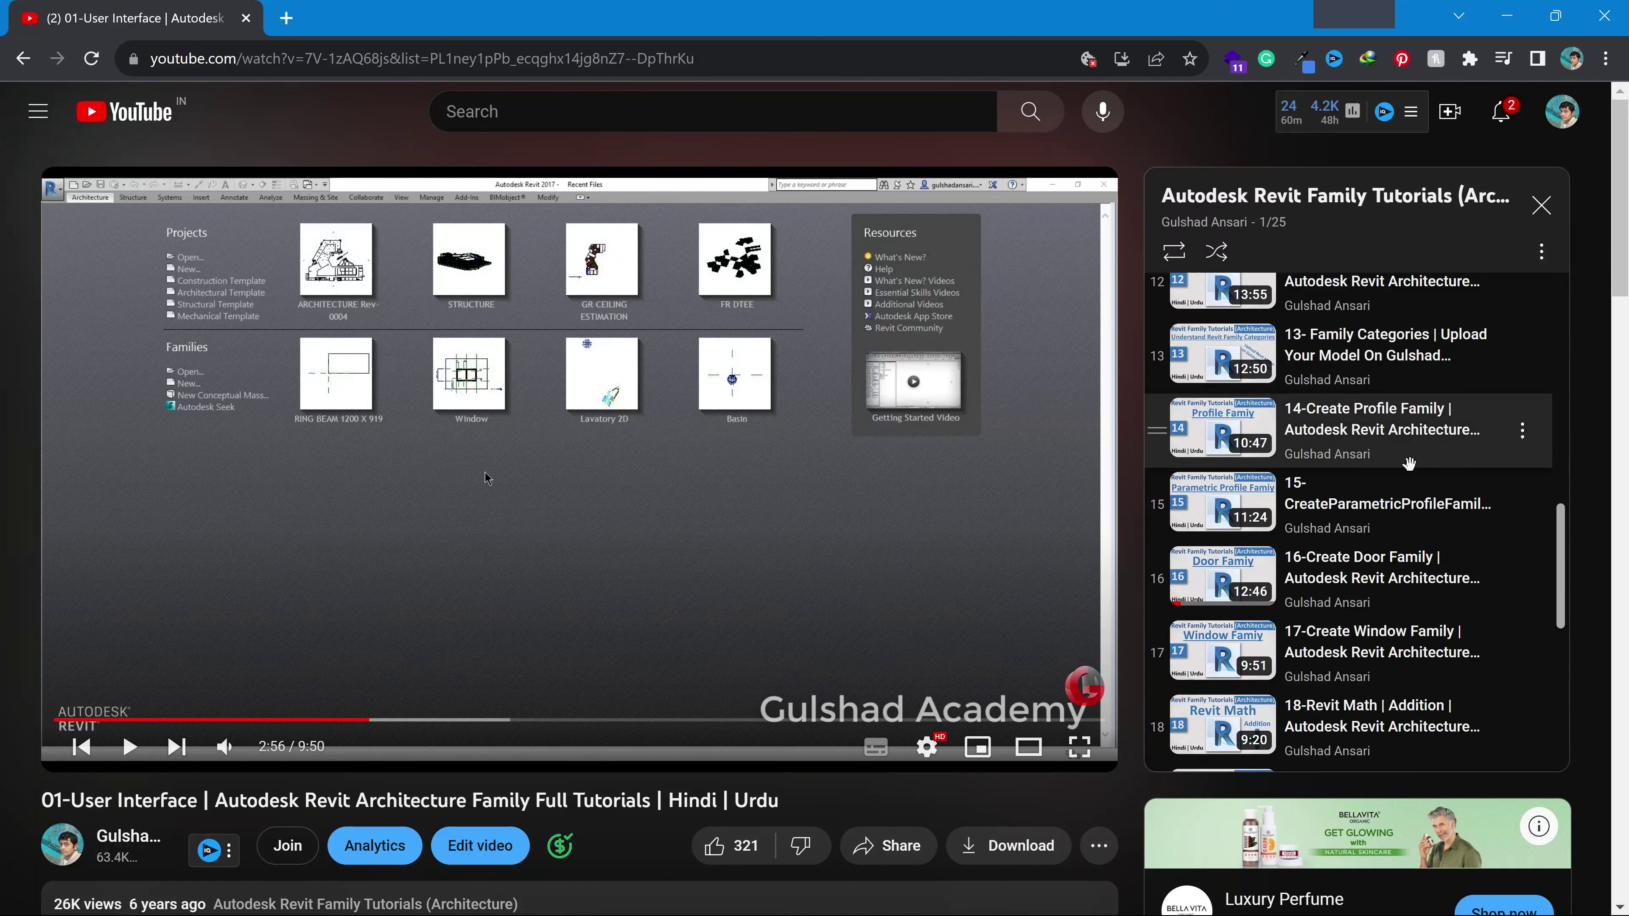
scroll(1357, 359, down, 7)
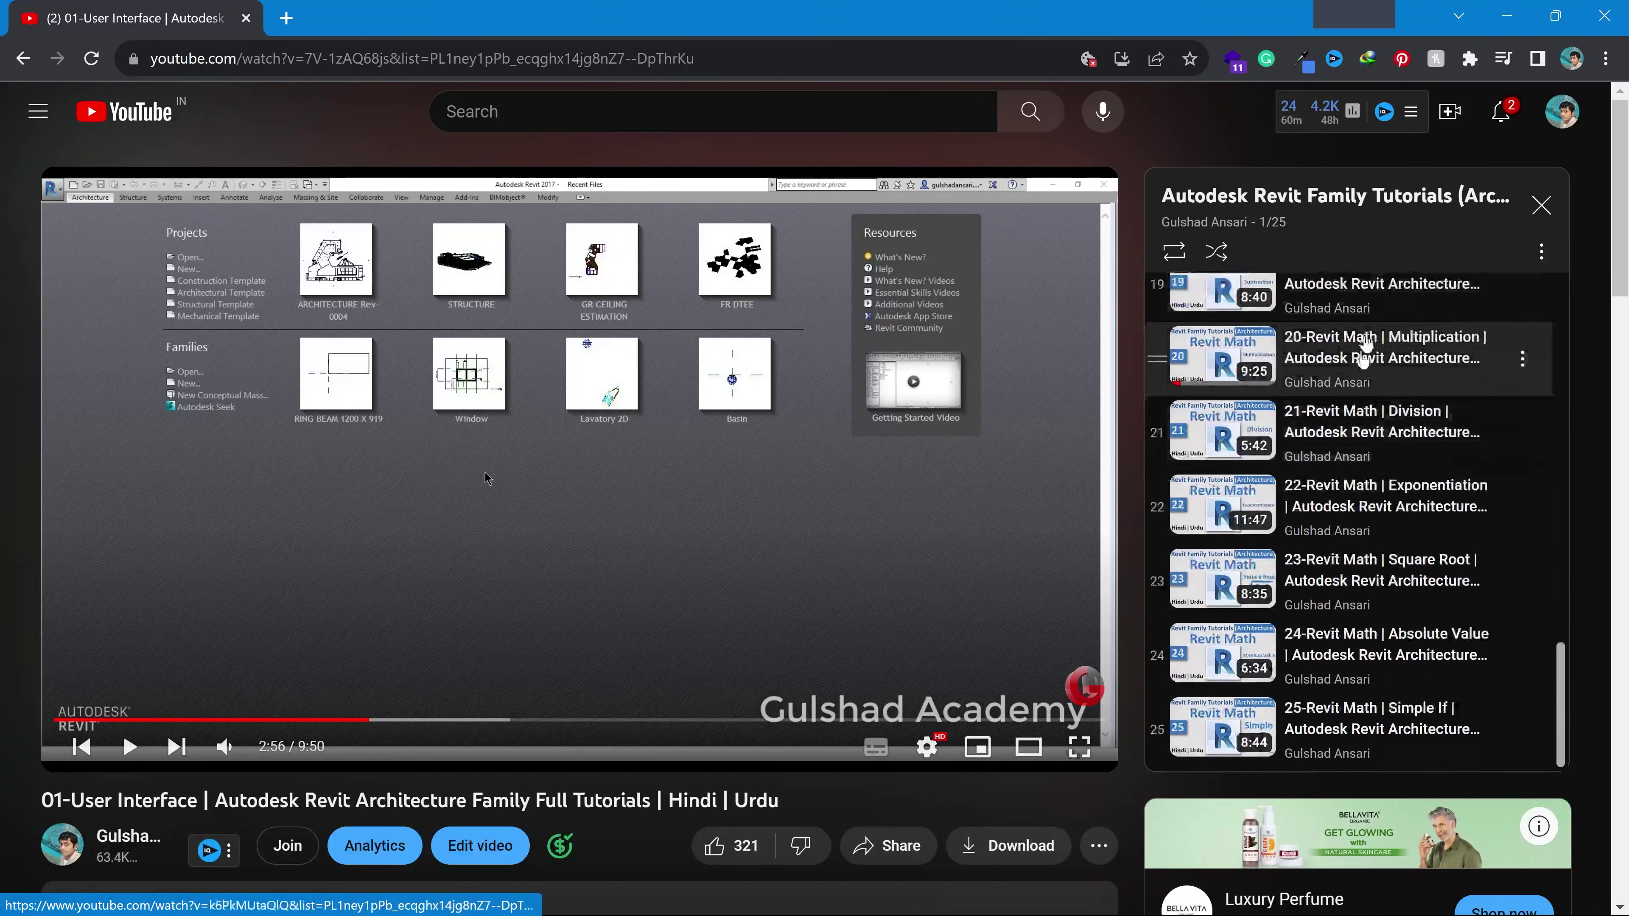
scroll(1315, 577, up, 9)
scroll(1302, 410, up, 10)
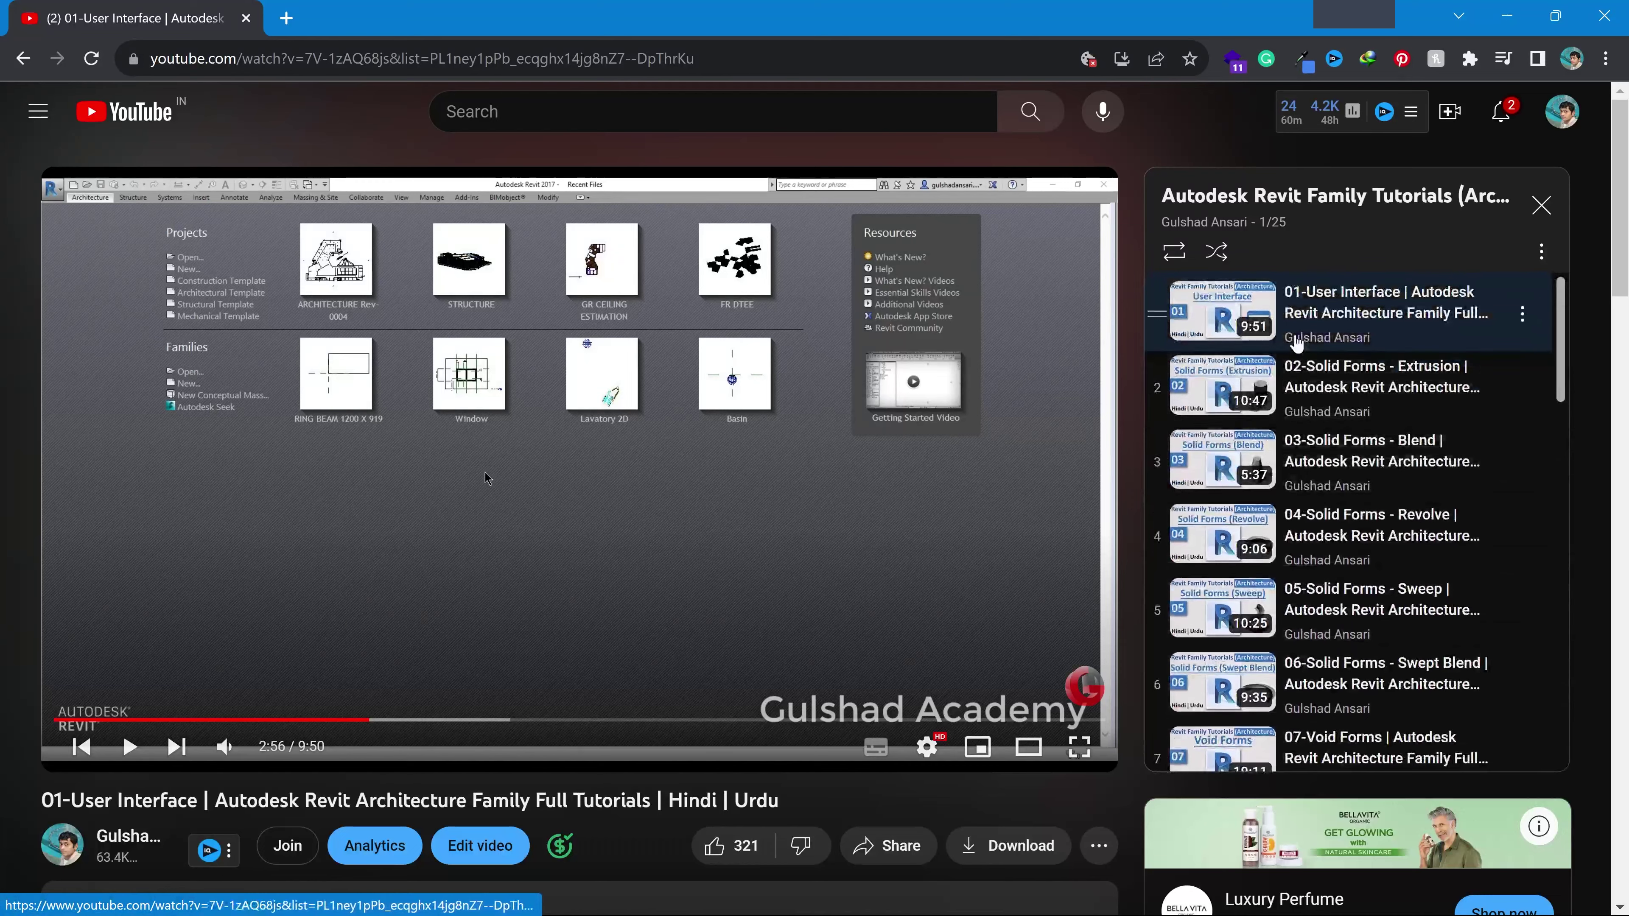
scroll(1298, 571, down, 10)
scroll(1309, 577, down, 8)
scroll(1301, 577, up, 18)
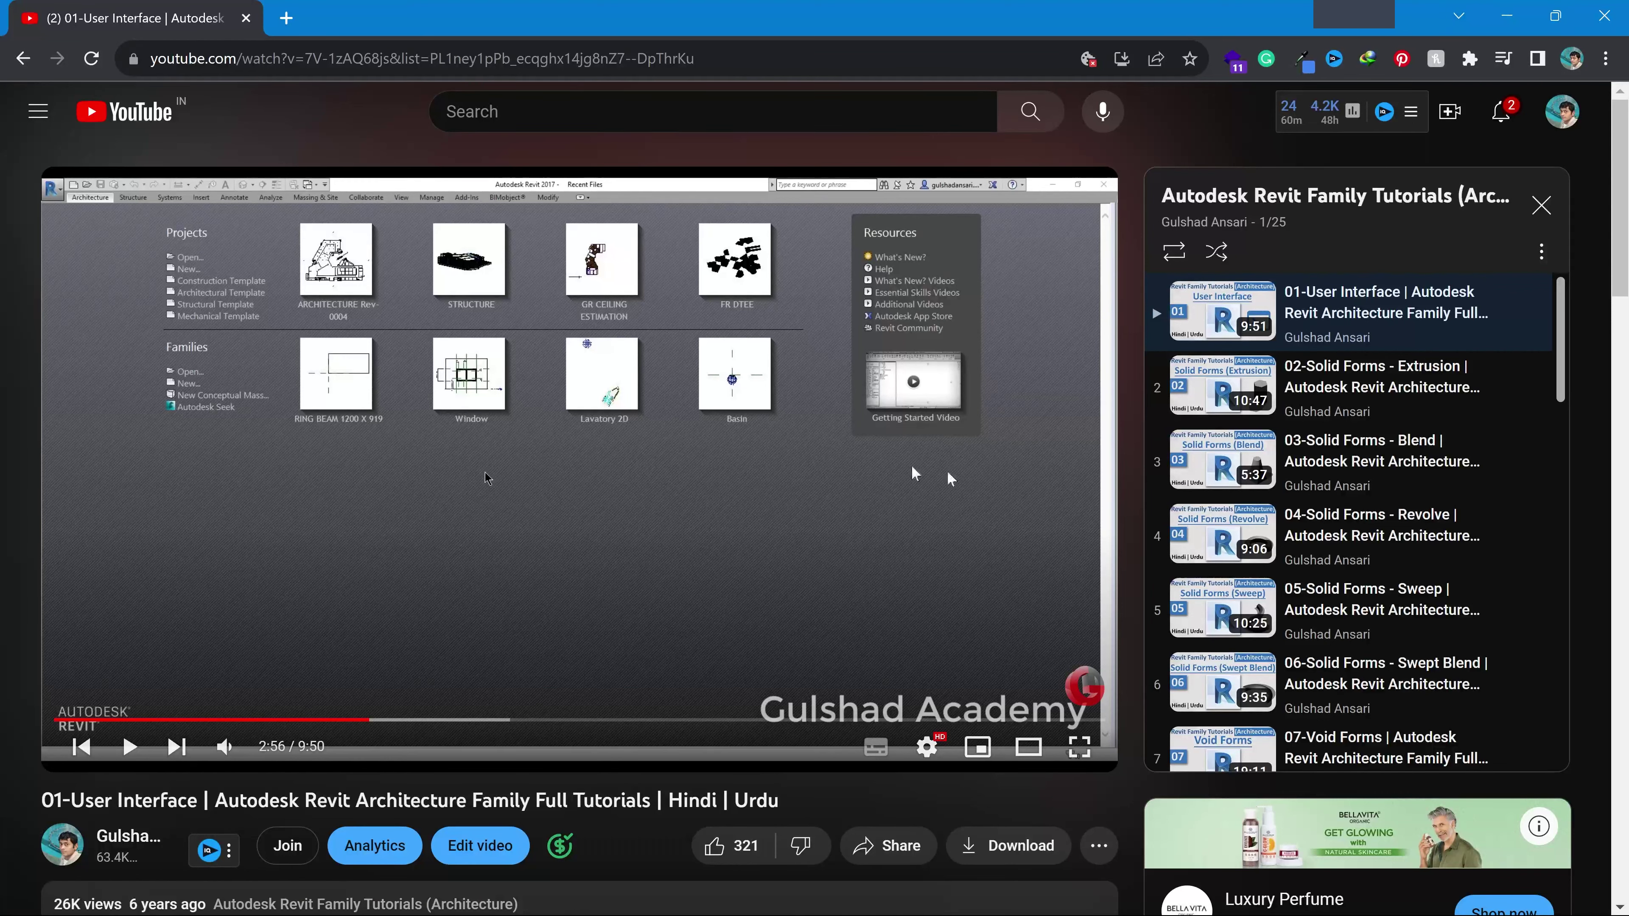
Switch back to Revit and start an in-place component in the Furniture category
click(1509, 17)
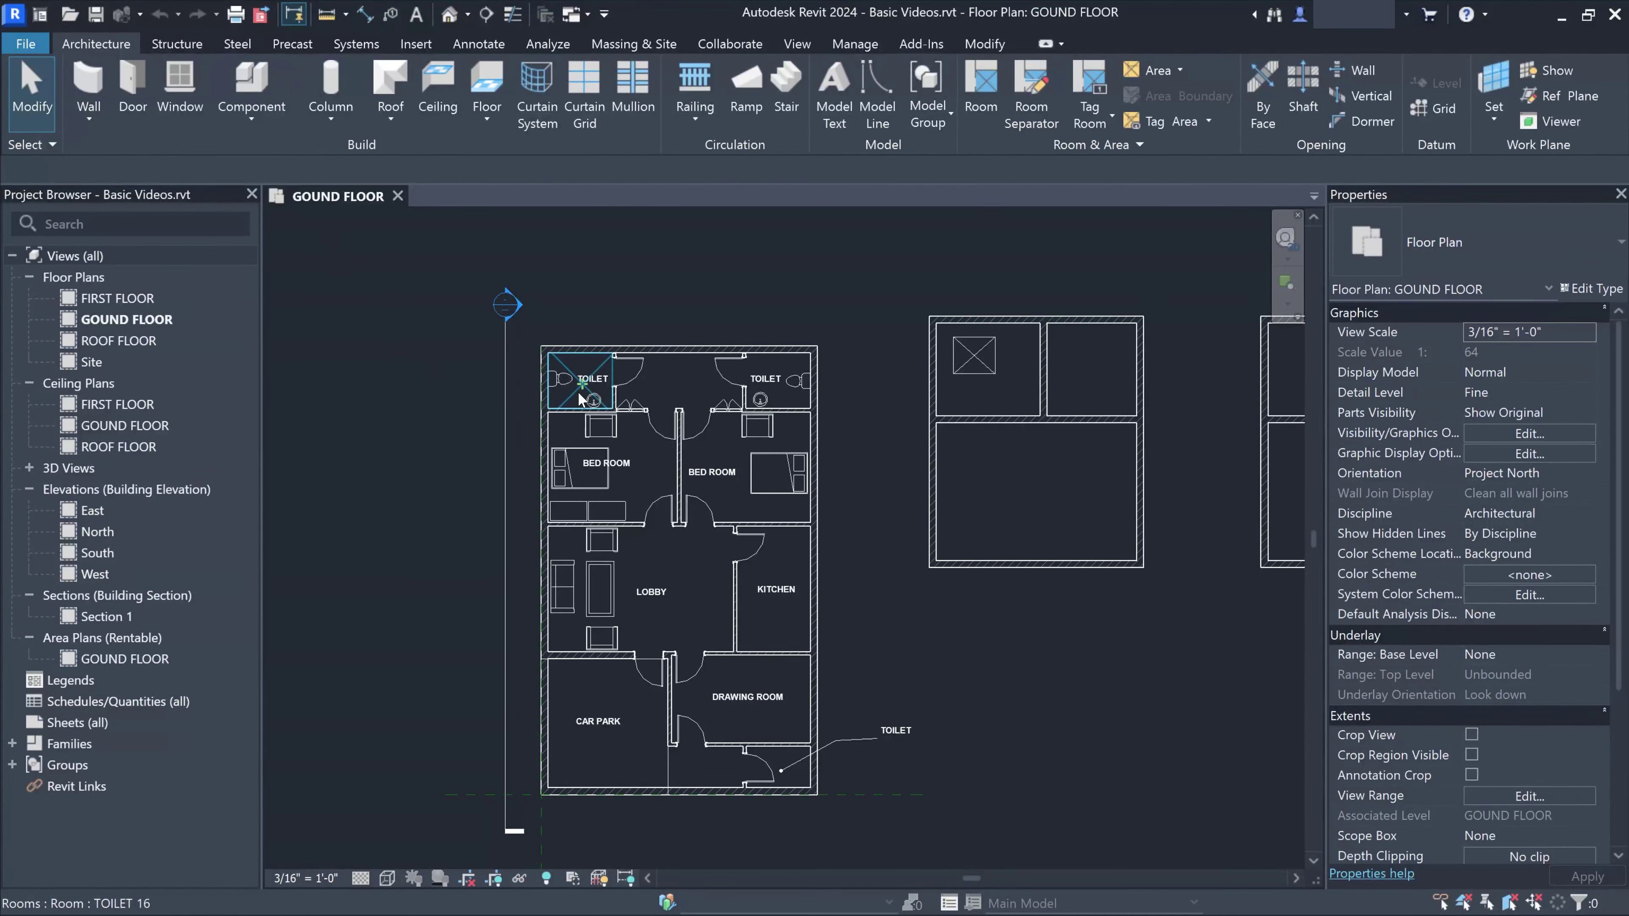
middle_drag(844, 406, 739, 374)
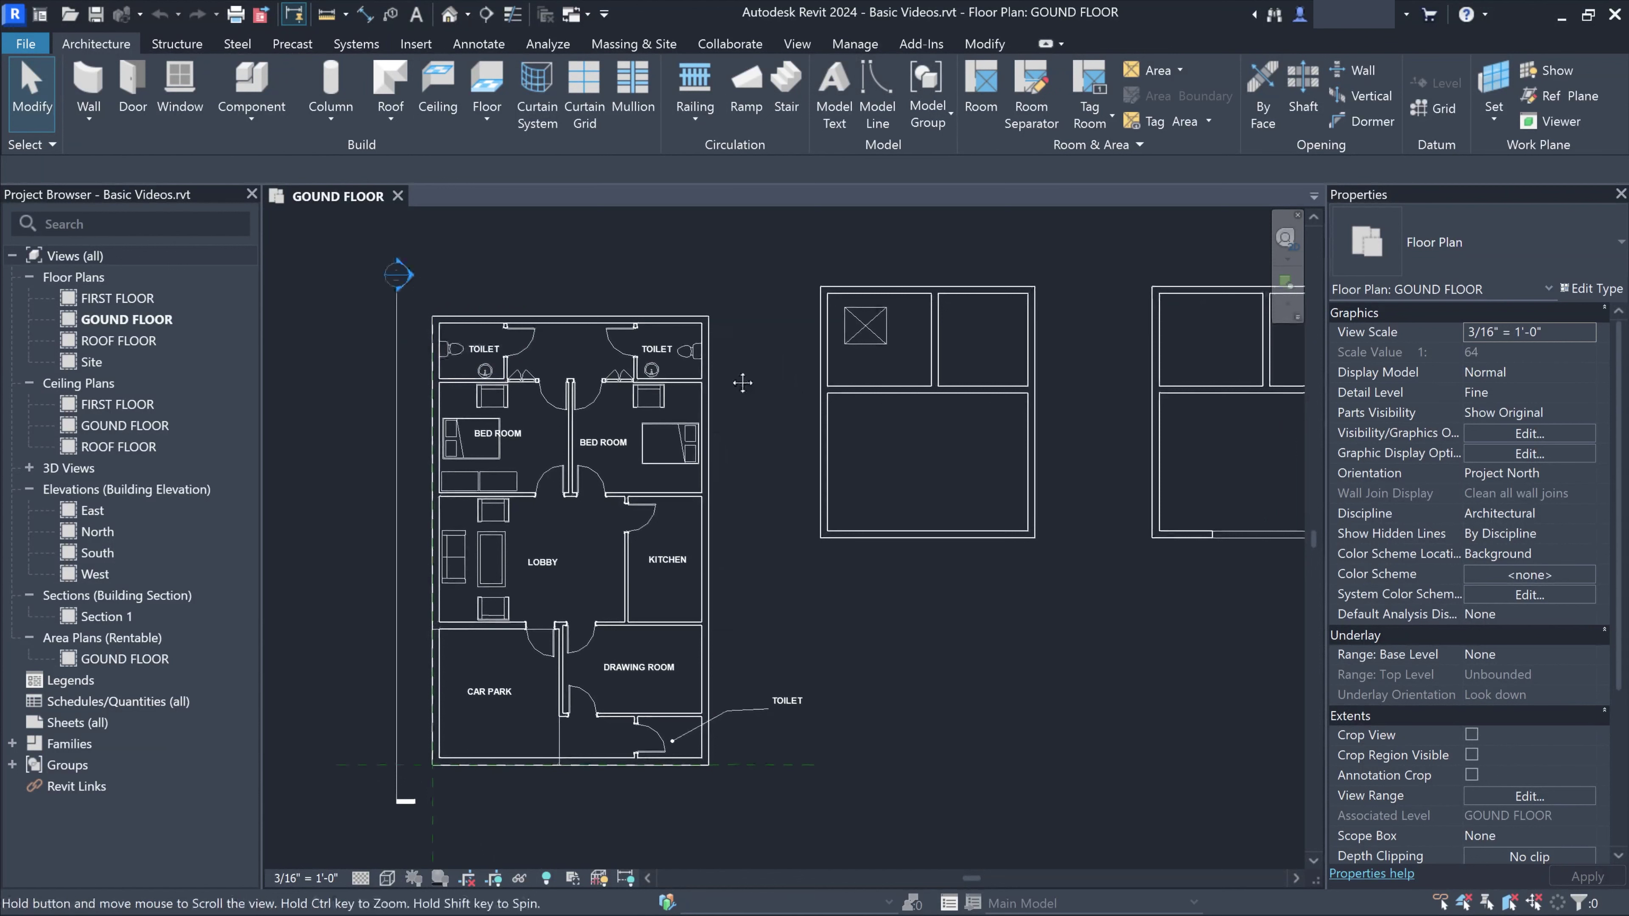
click(263, 121)
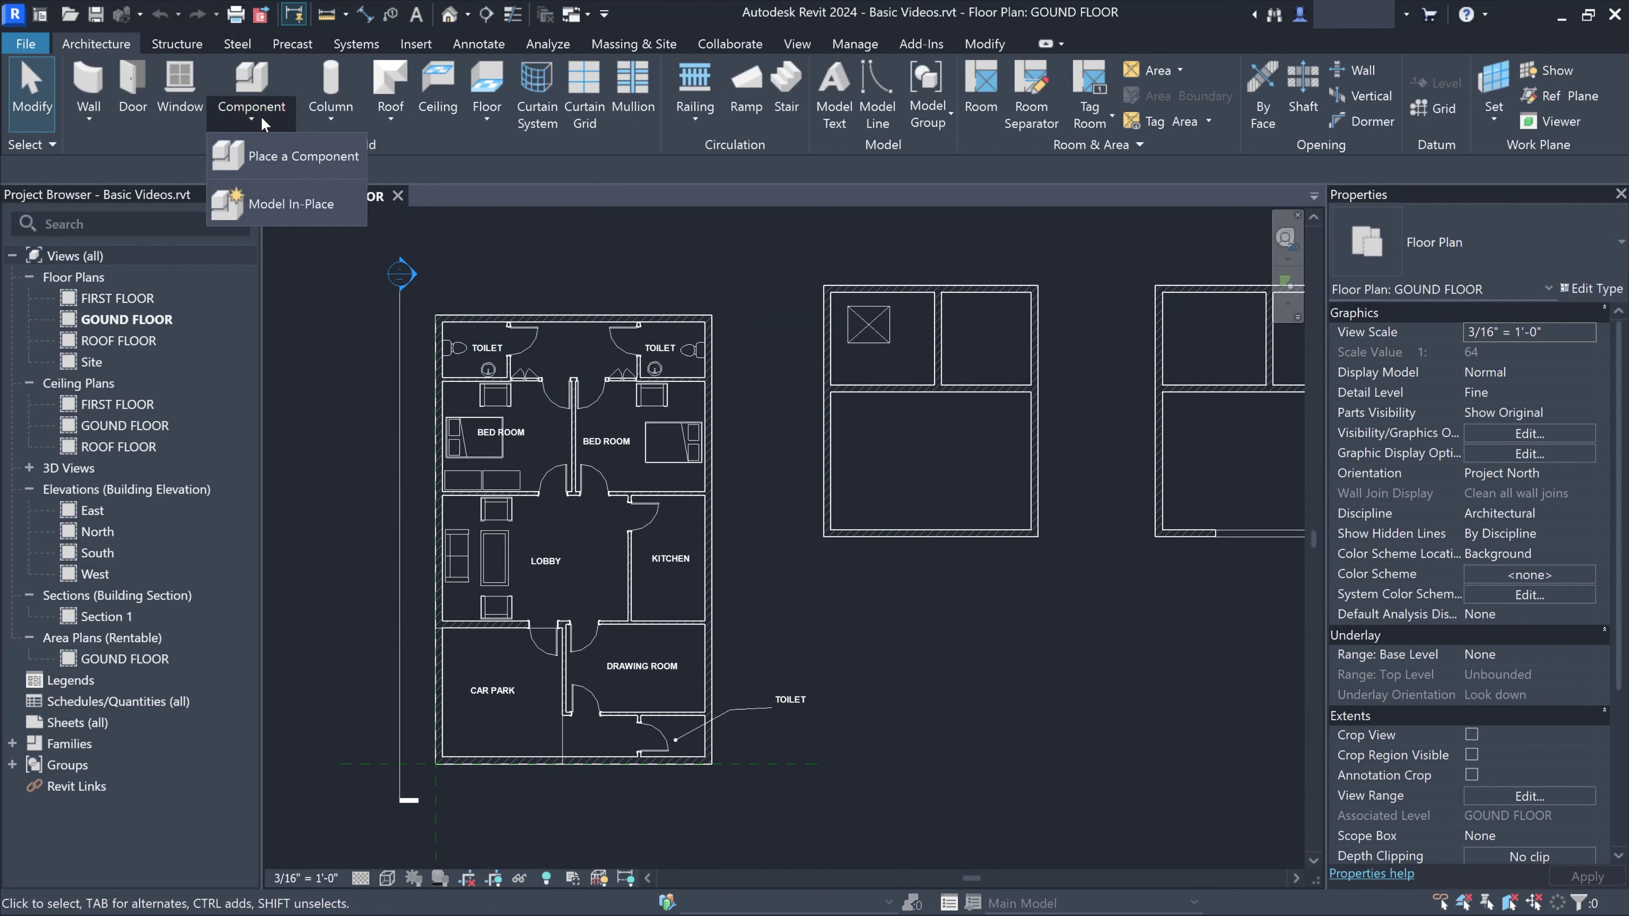
click(298, 205)
drag(821, 215, 603, 214)
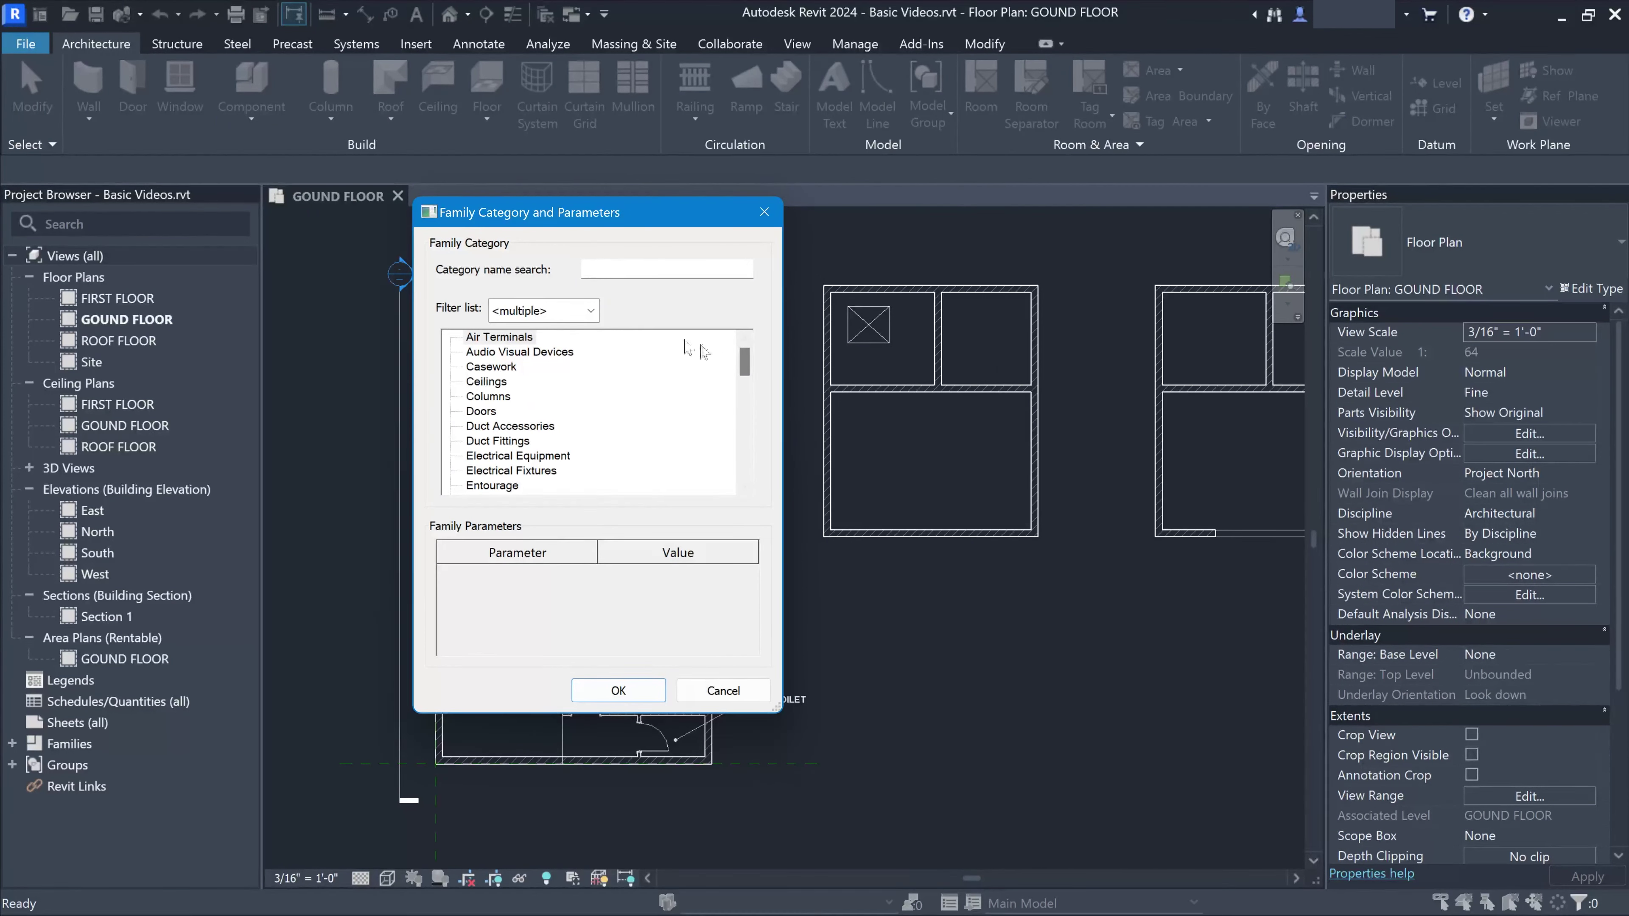
mouse_move(746, 363)
mouse_down()
mouse_move(749, 480)
mouse_move(745, 344)
mouse_up()
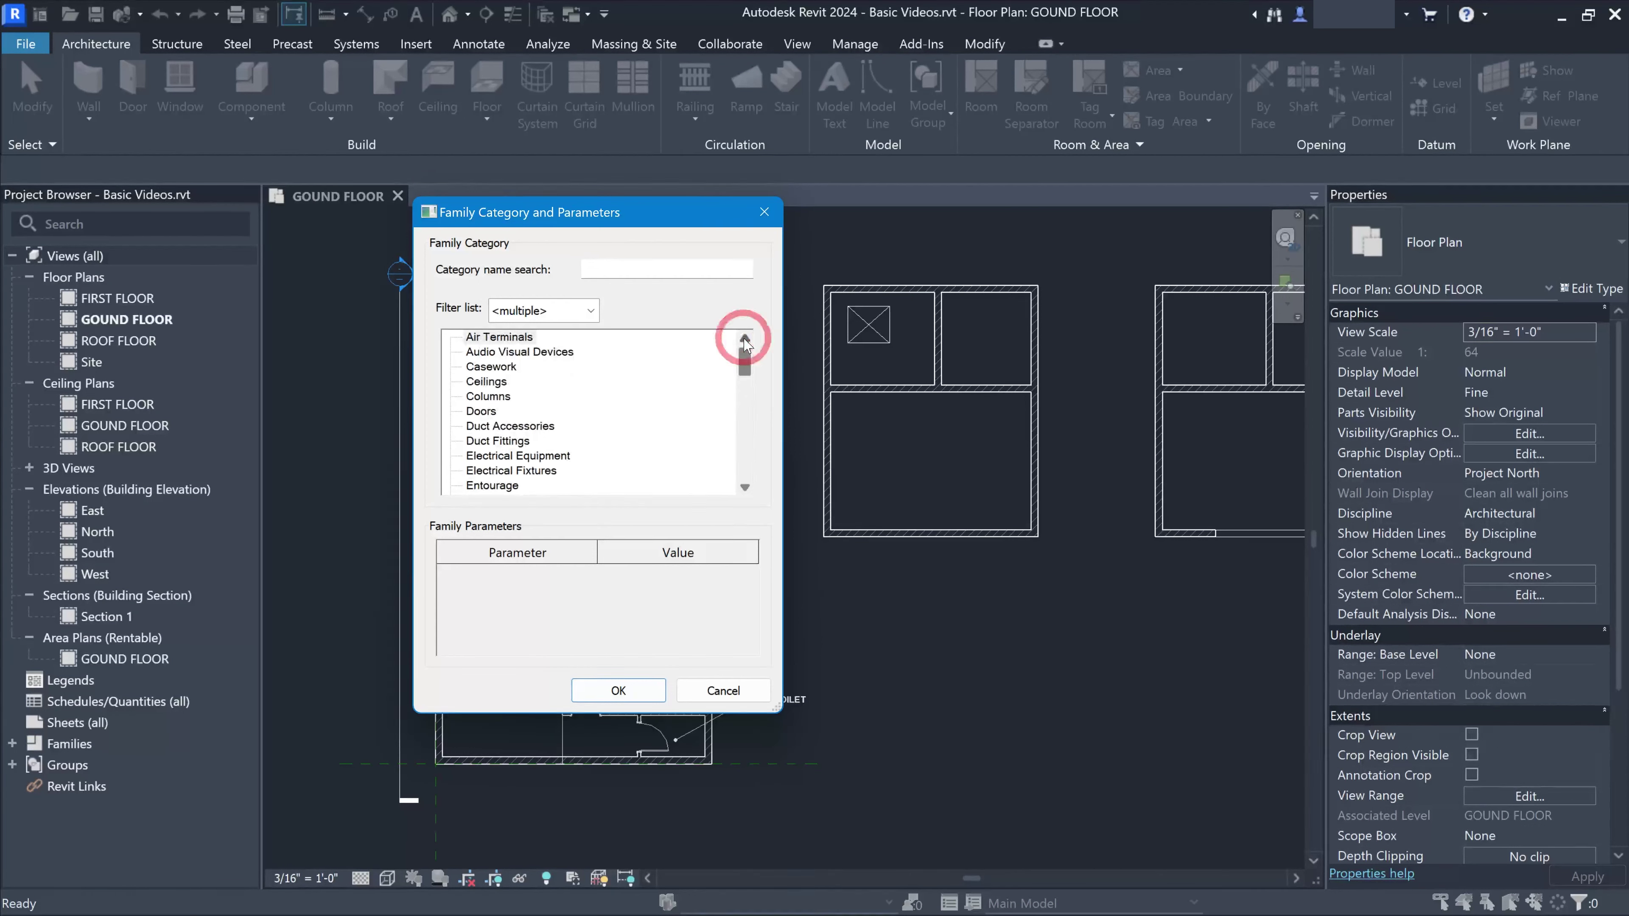
scroll(563, 393, down, 5)
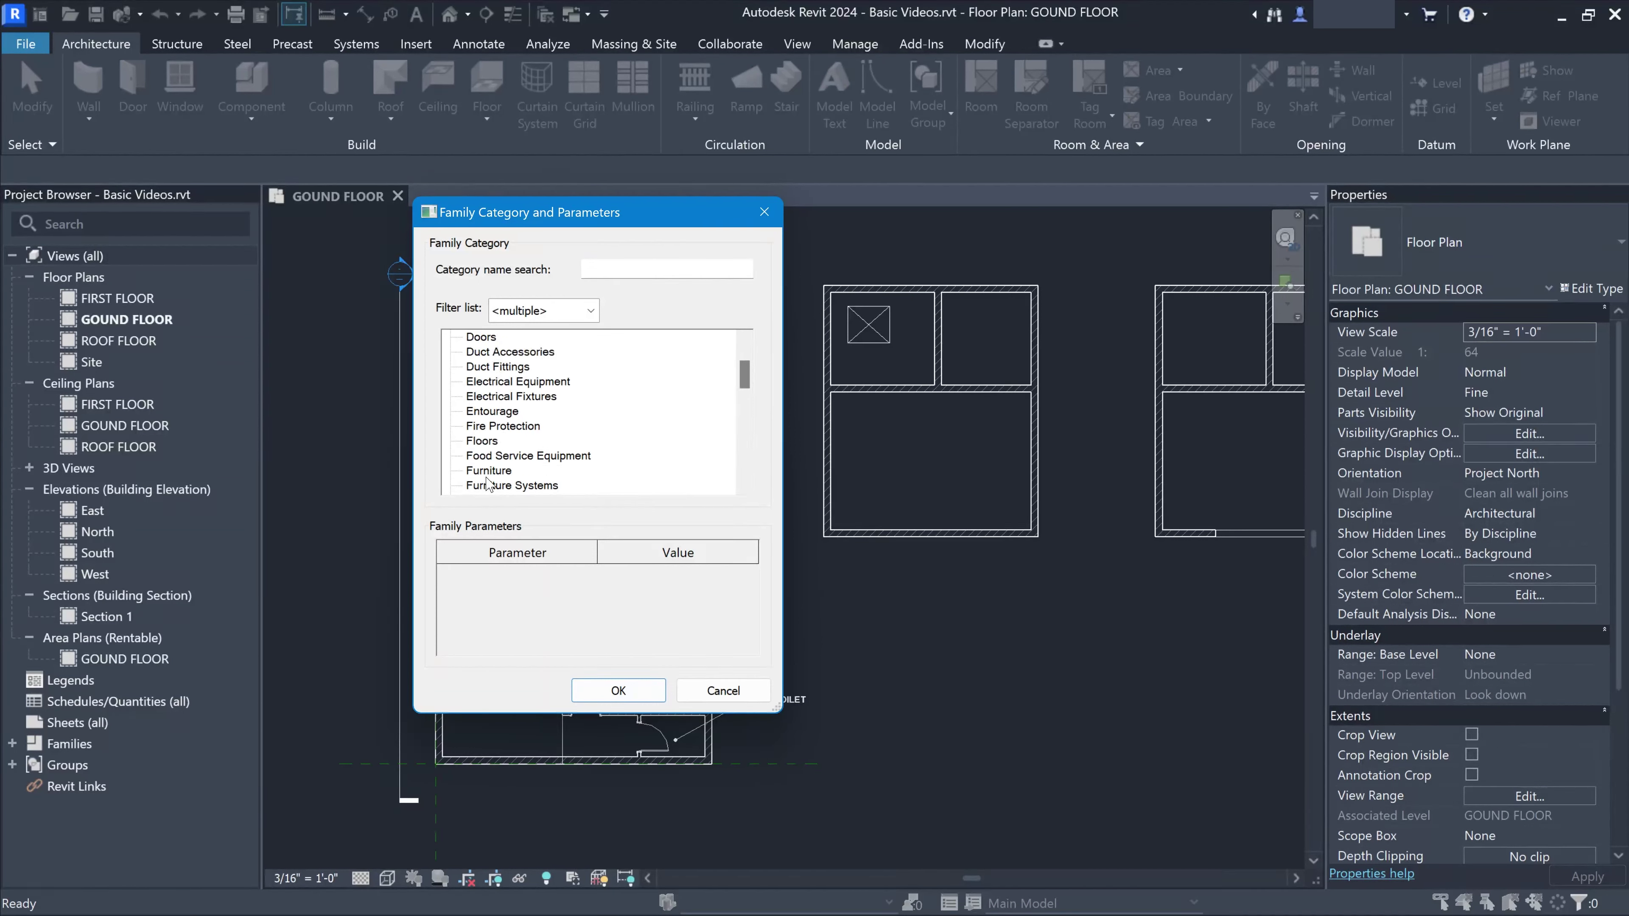
click(488, 471)
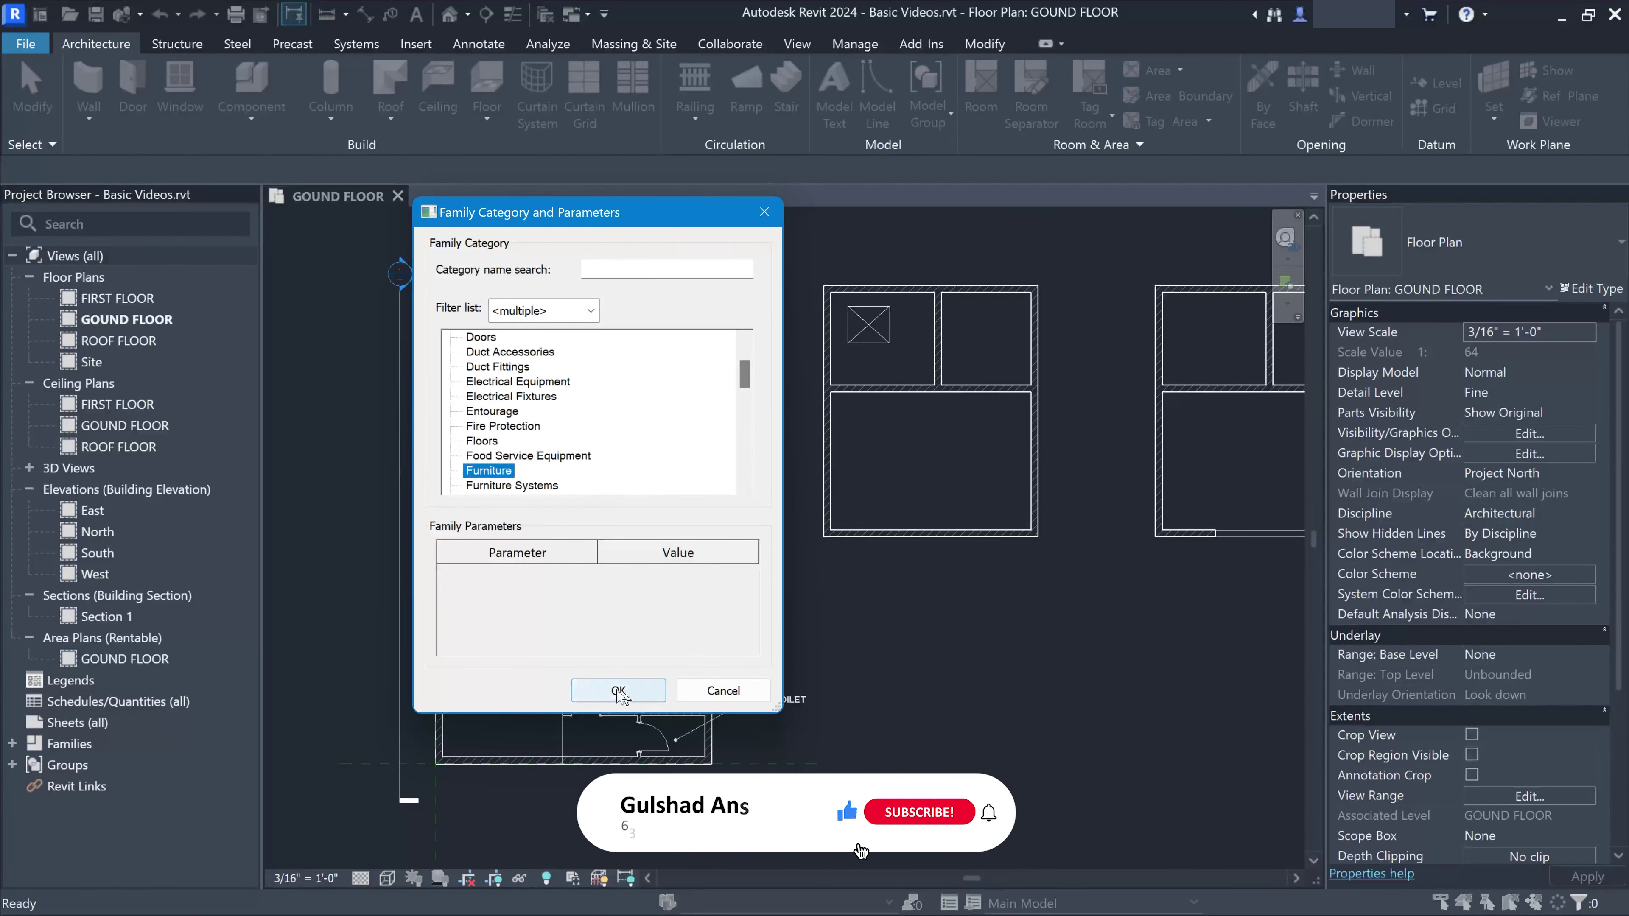
click(618, 691)
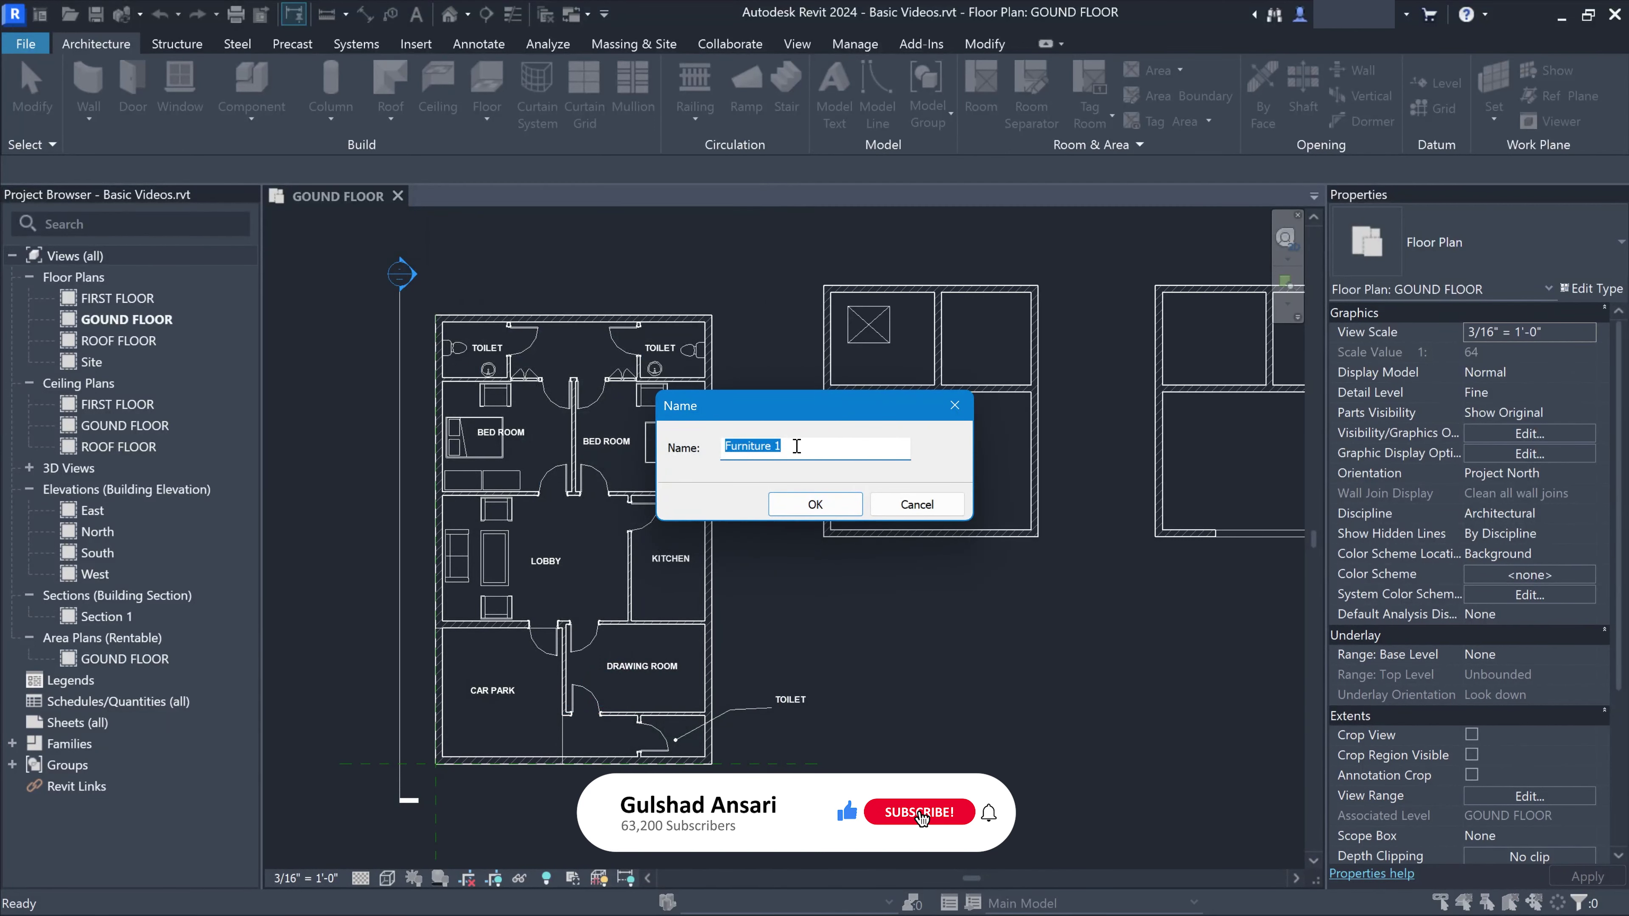
Name the in-place furniture component Bed and enter its in-place editor
drag(812, 403, 685, 356)
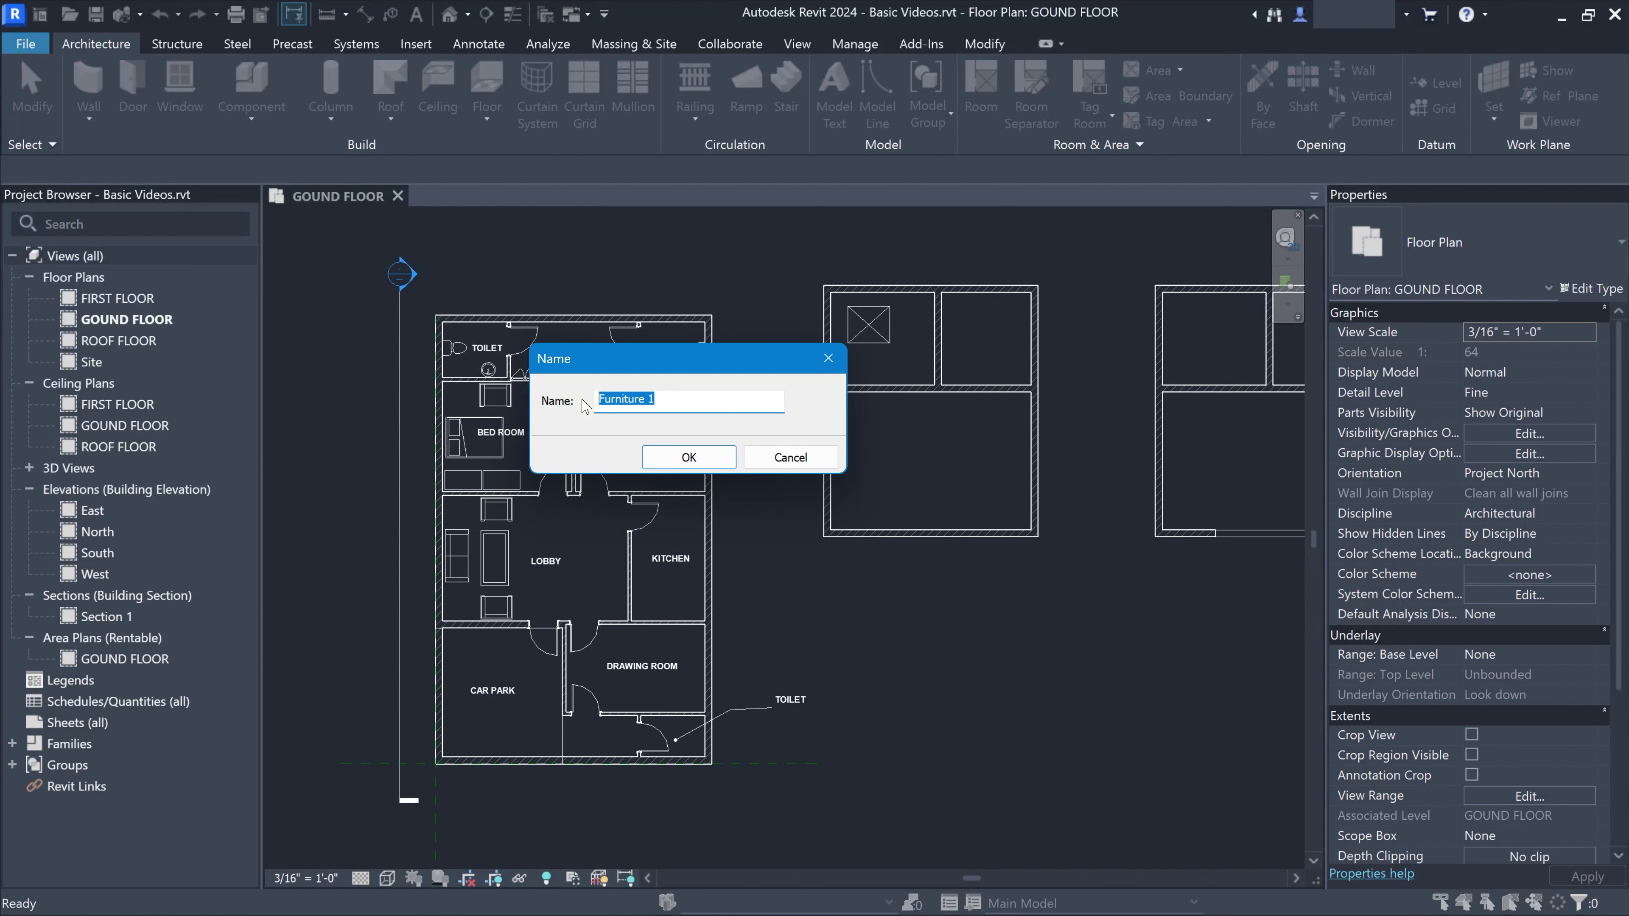
text(Bed)
click(689, 456)
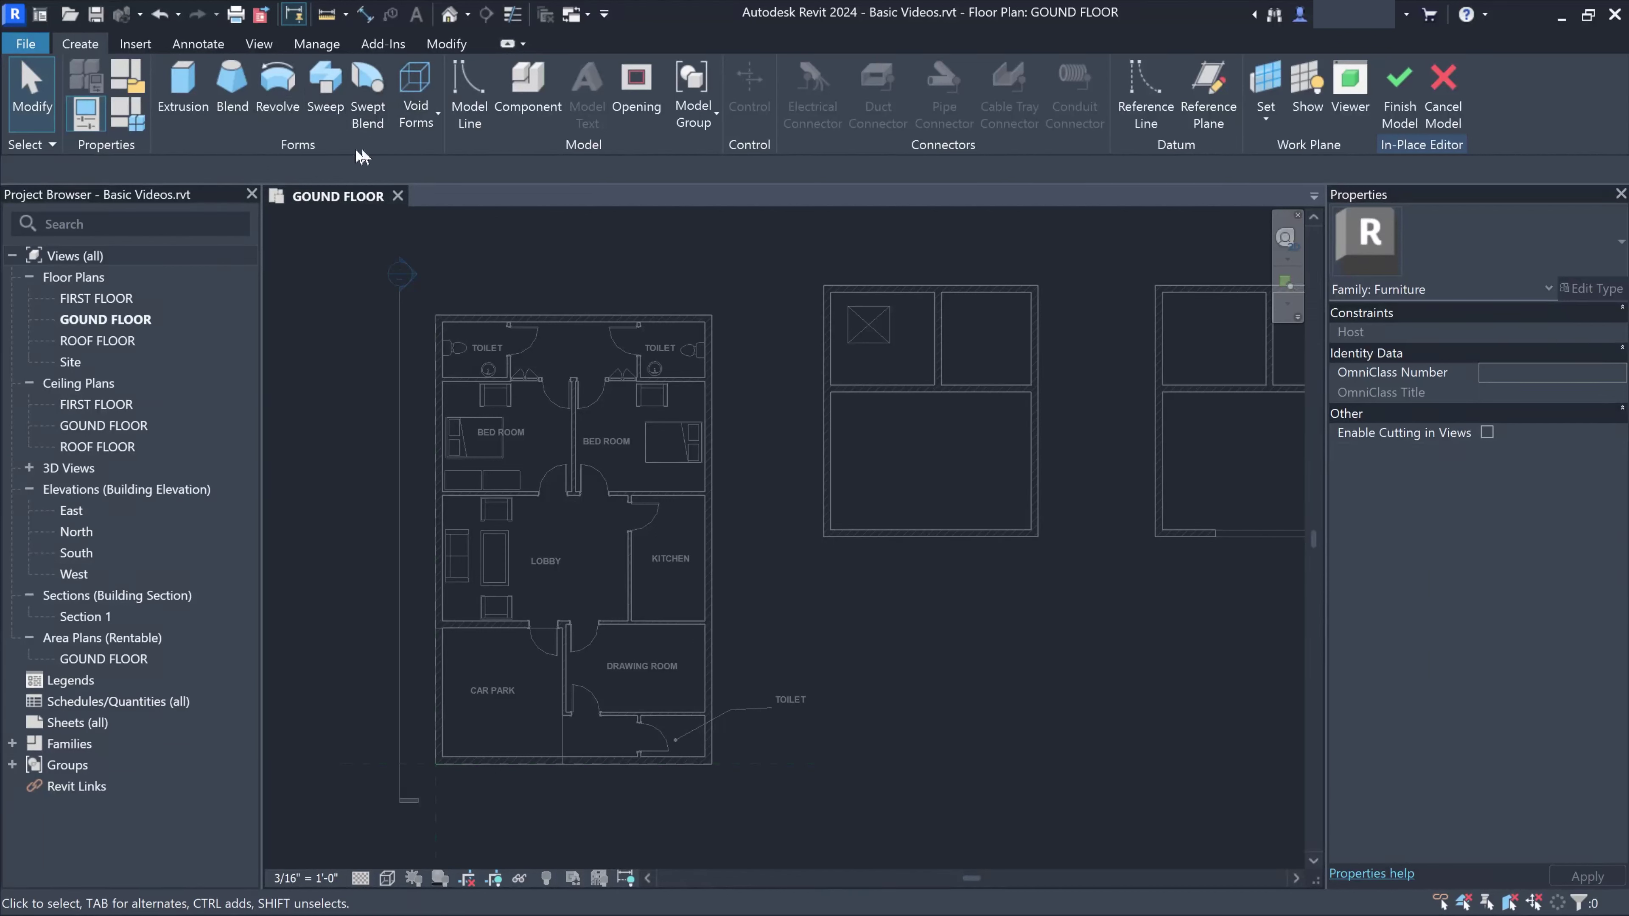
Check the available void forms and exit the in-place editor without modelling any geometry
click(415, 106)
click(760, 313)
click(1400, 96)
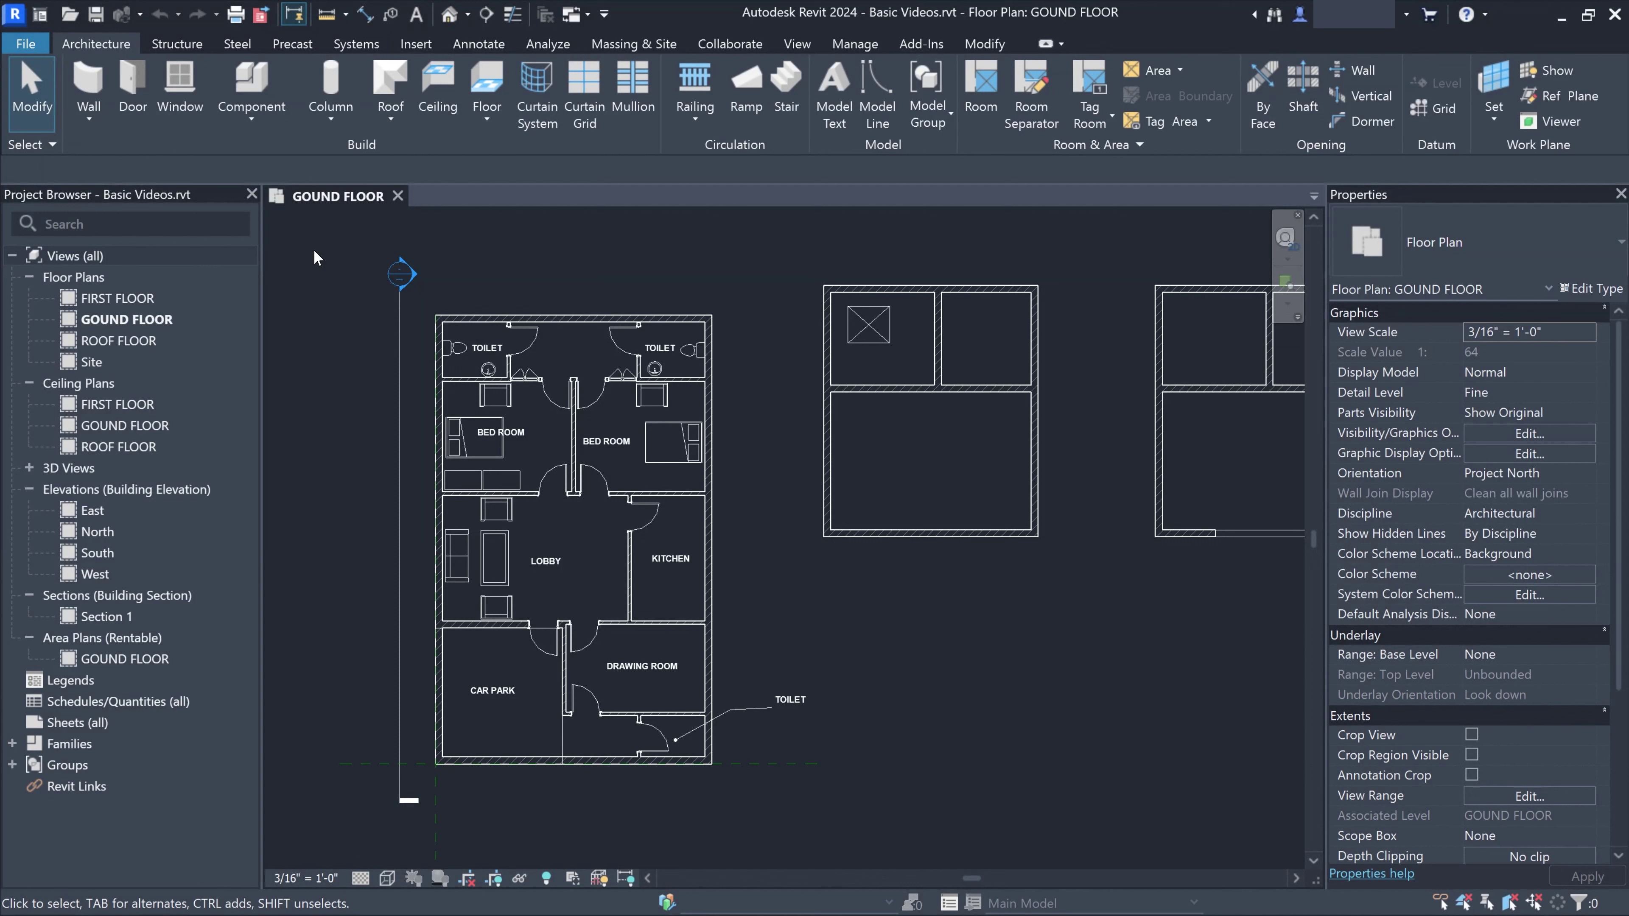
click(271, 128)
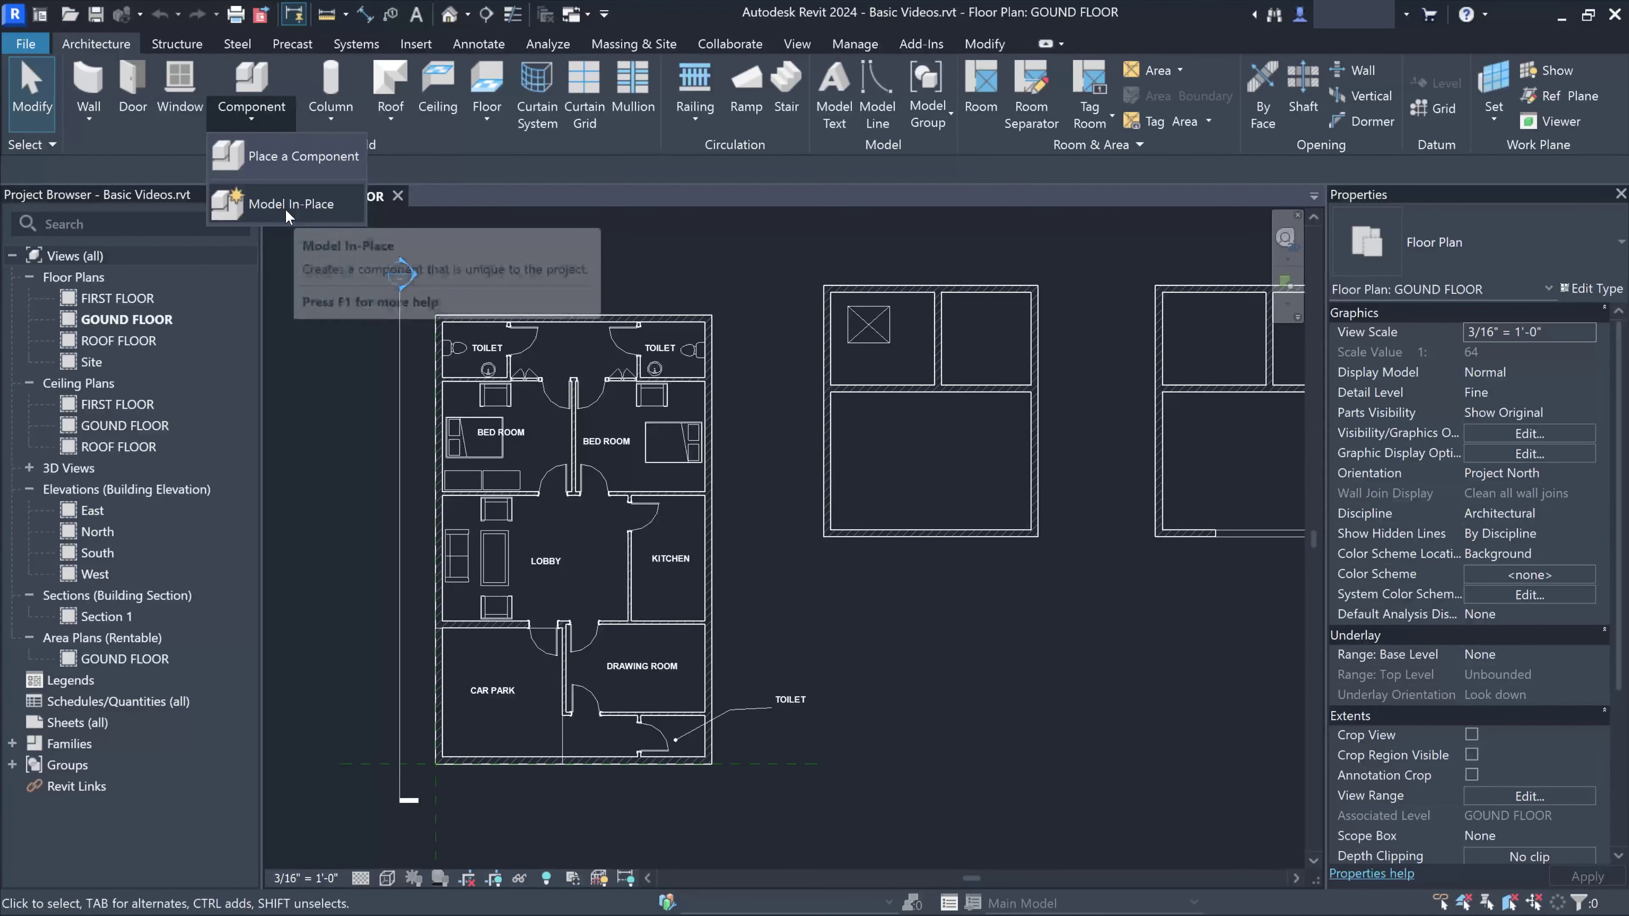
click(601, 298)
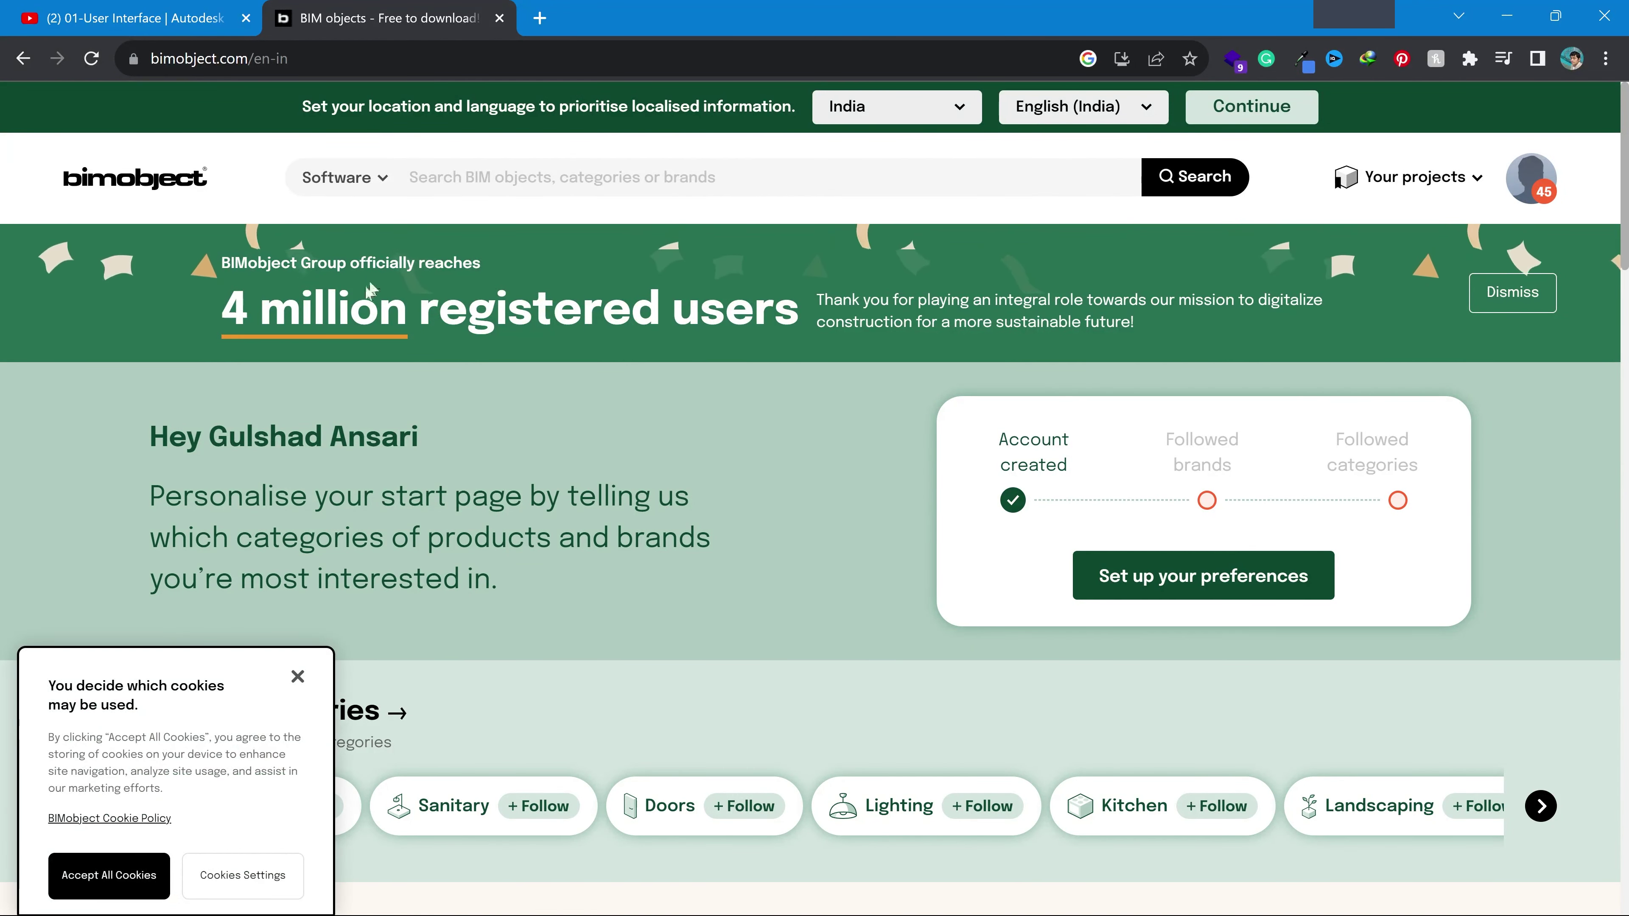
Look through the project location countries on the BIMobject website, keeping the location unchanged
click(891, 114)
scroll(1090, 398, down, 20)
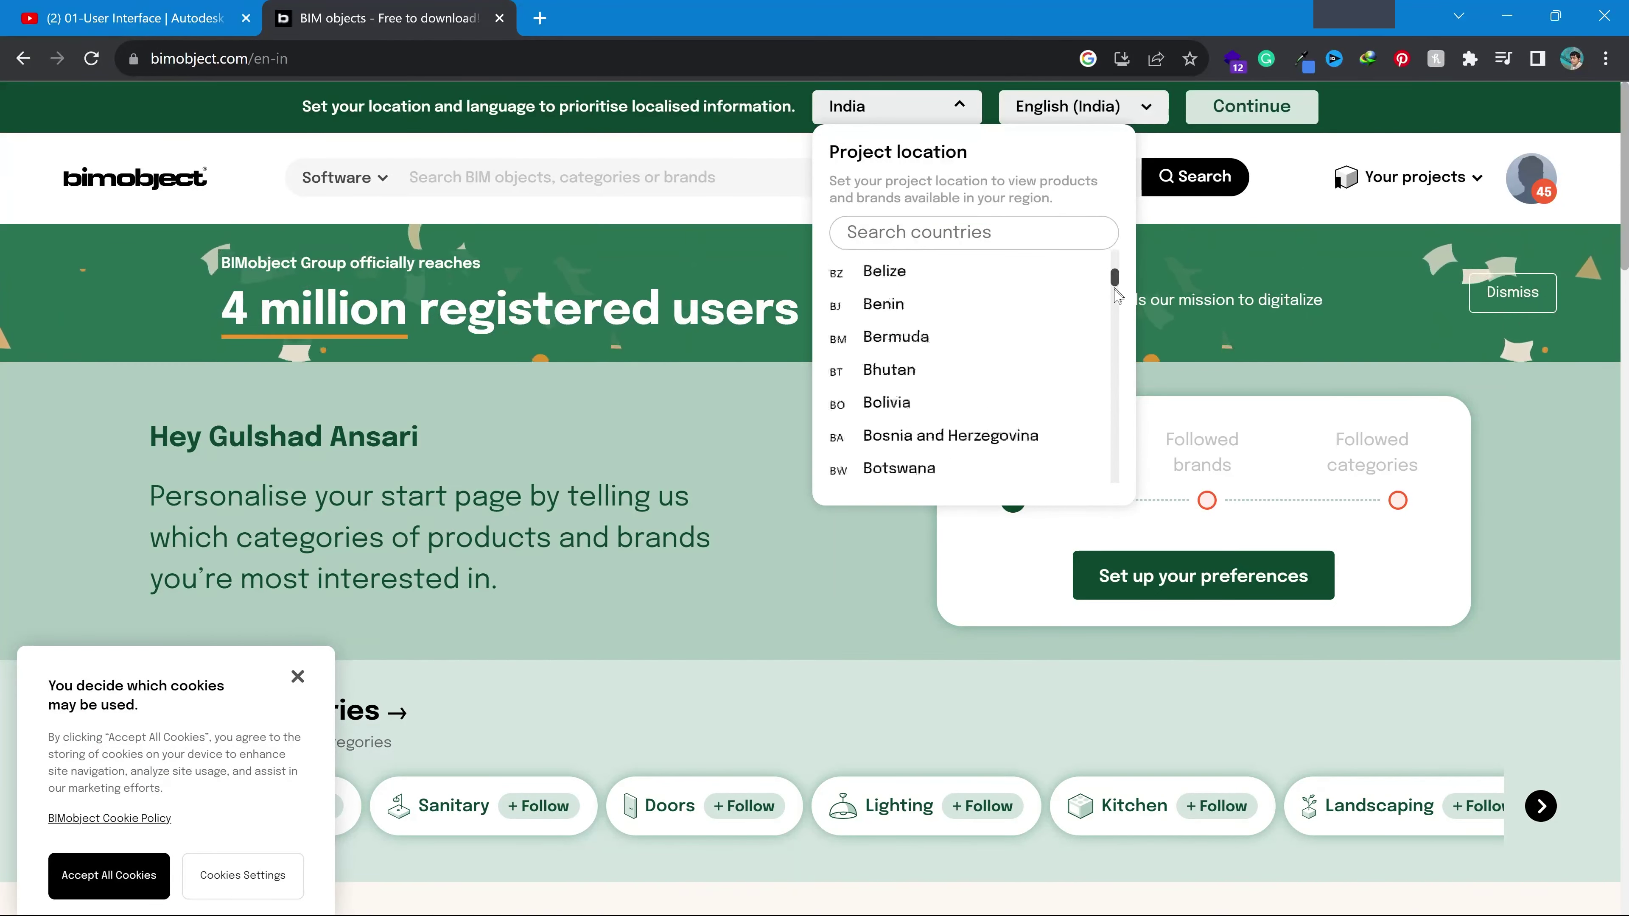
drag(1119, 395, 1124, 230)
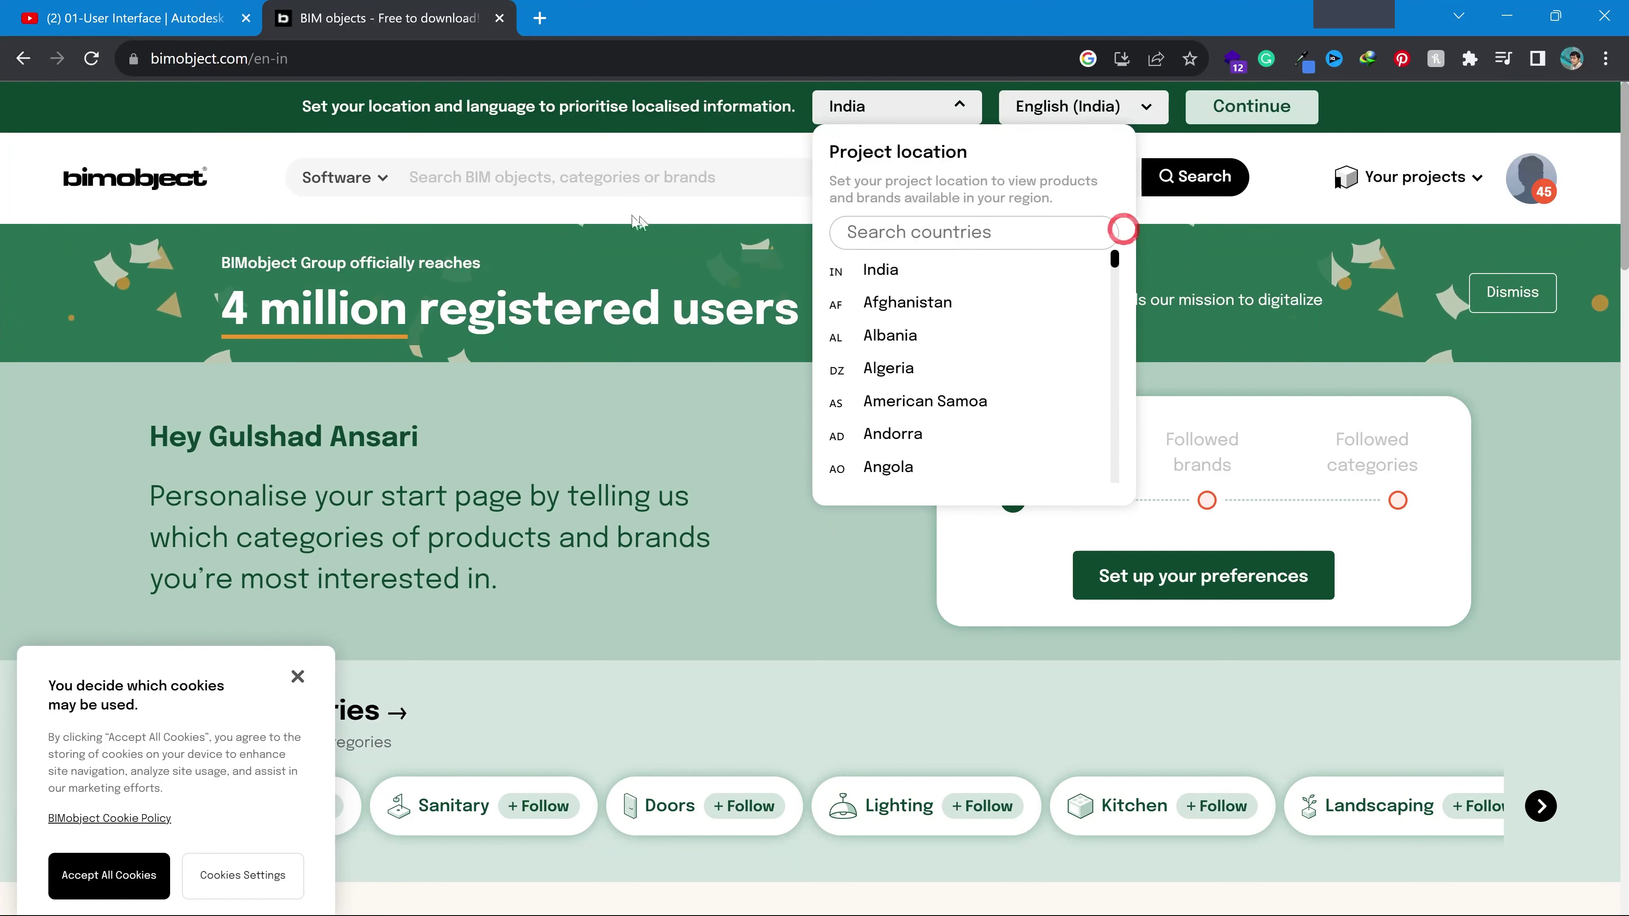
click(221, 205)
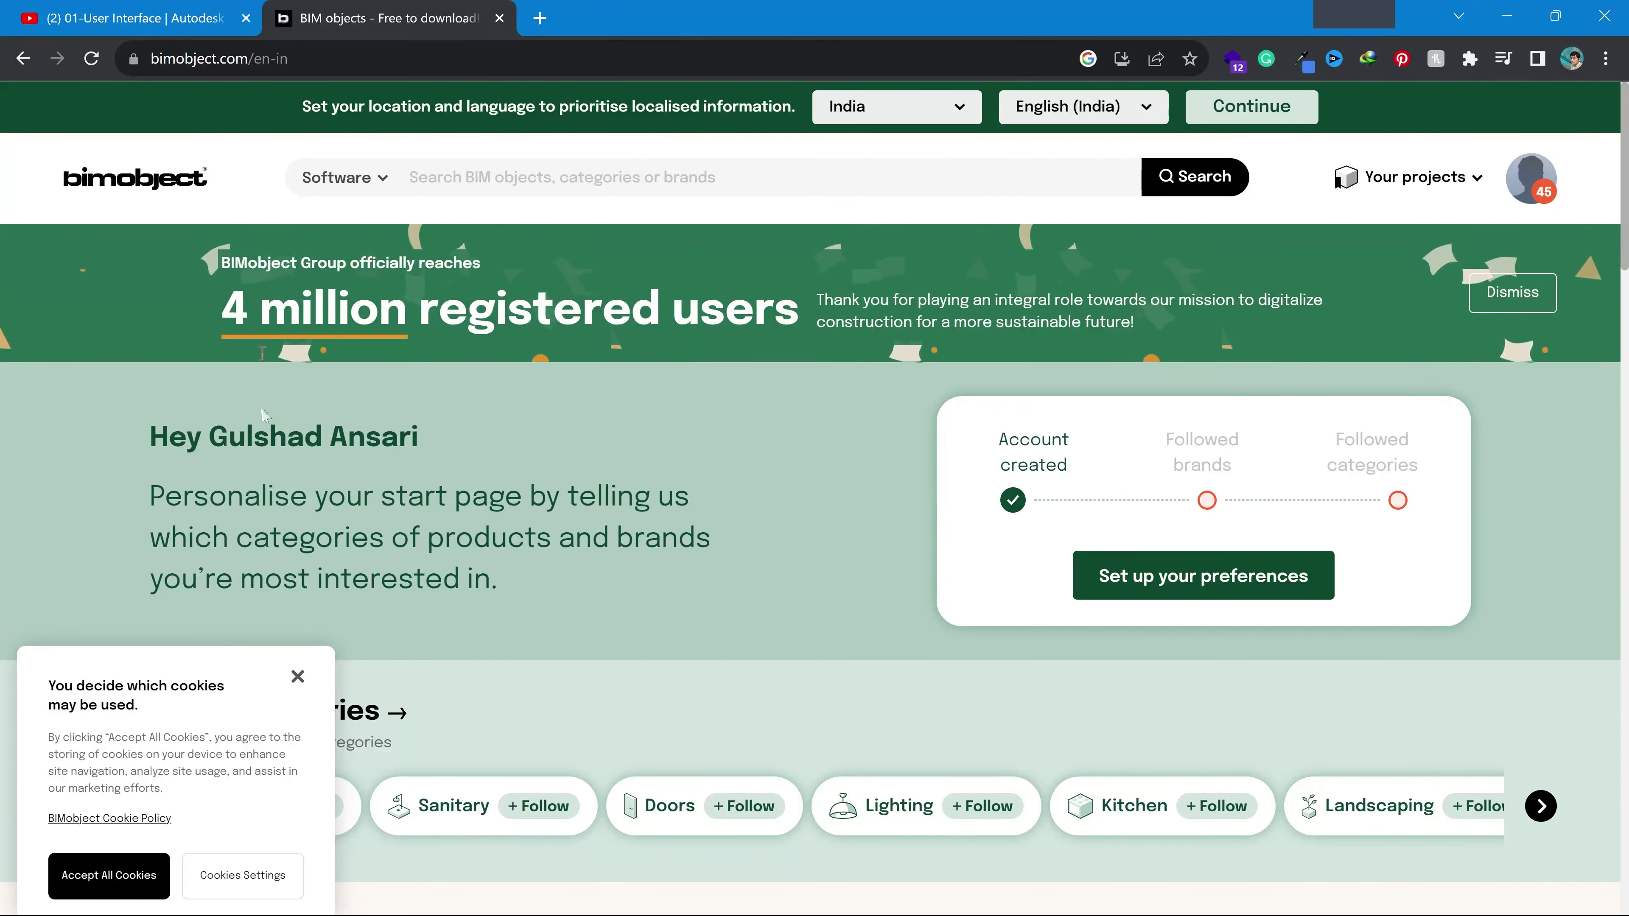
Dismiss the cookie notice and look over the popular categories, brands and trending products on the BIMobject home page
click(297, 677)
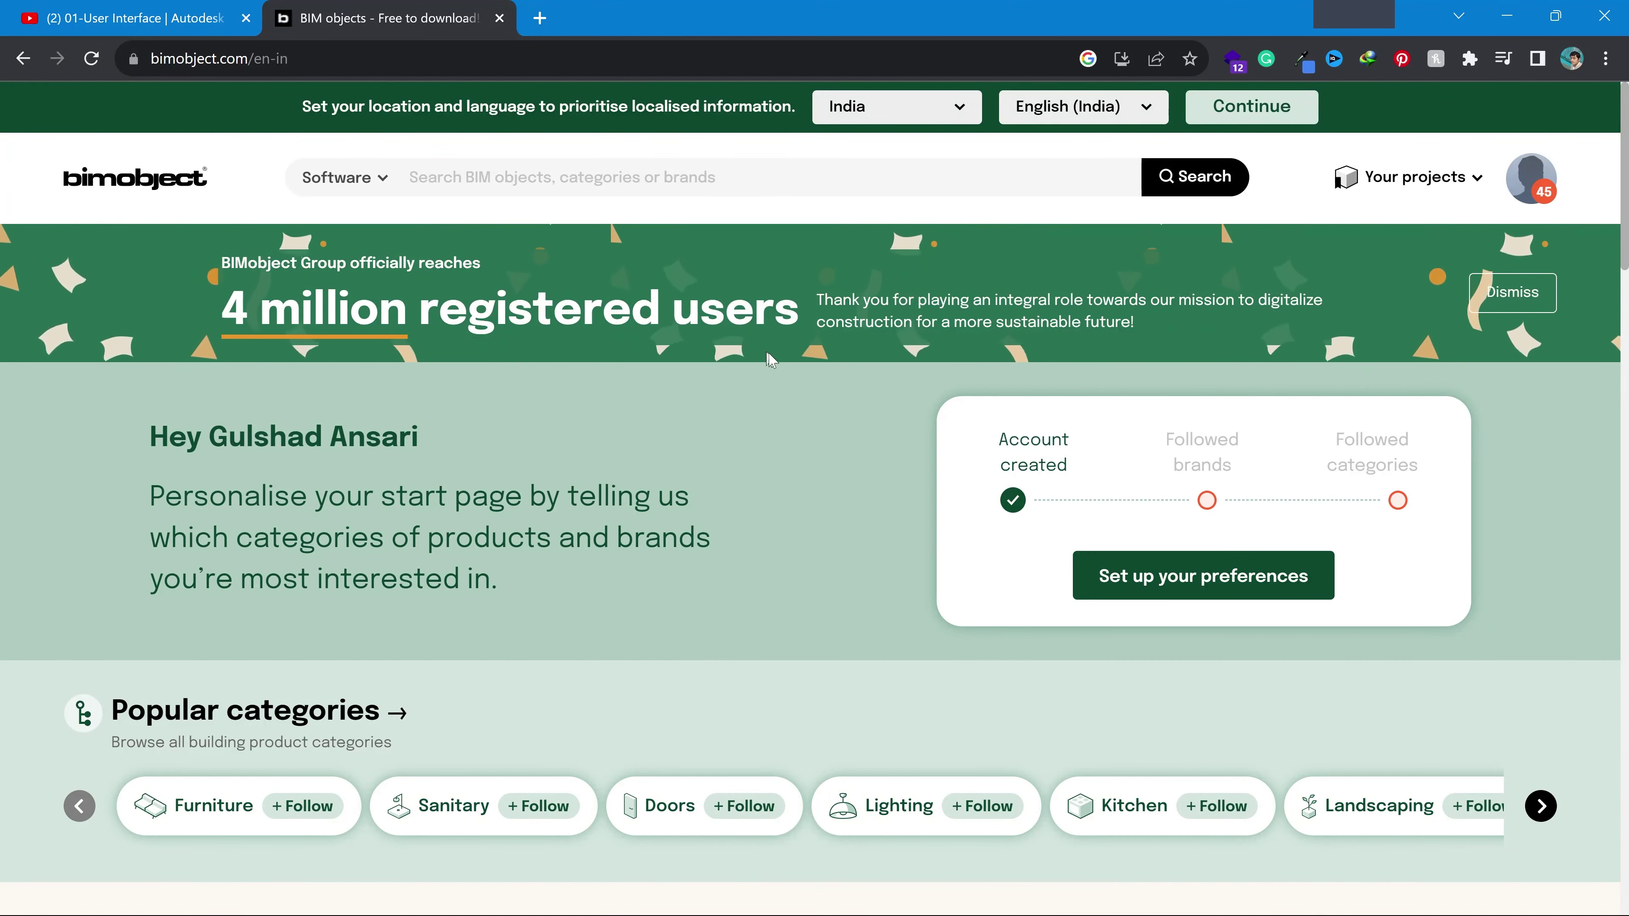
scroll(632, 290, down, 15)
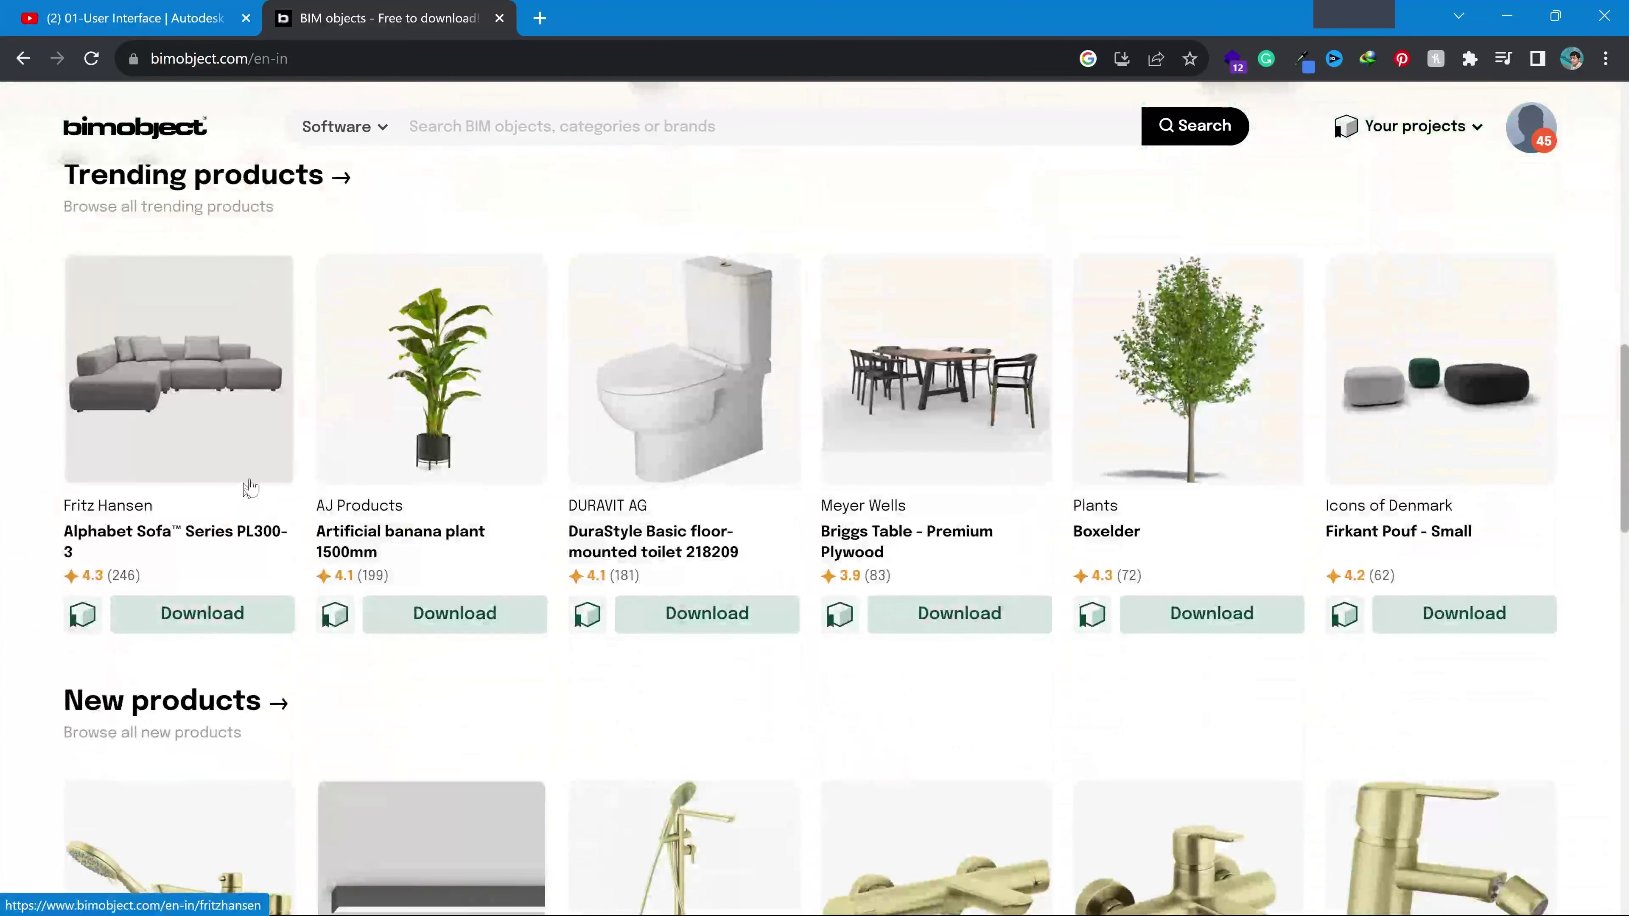
scroll(581, 473, down, 10)
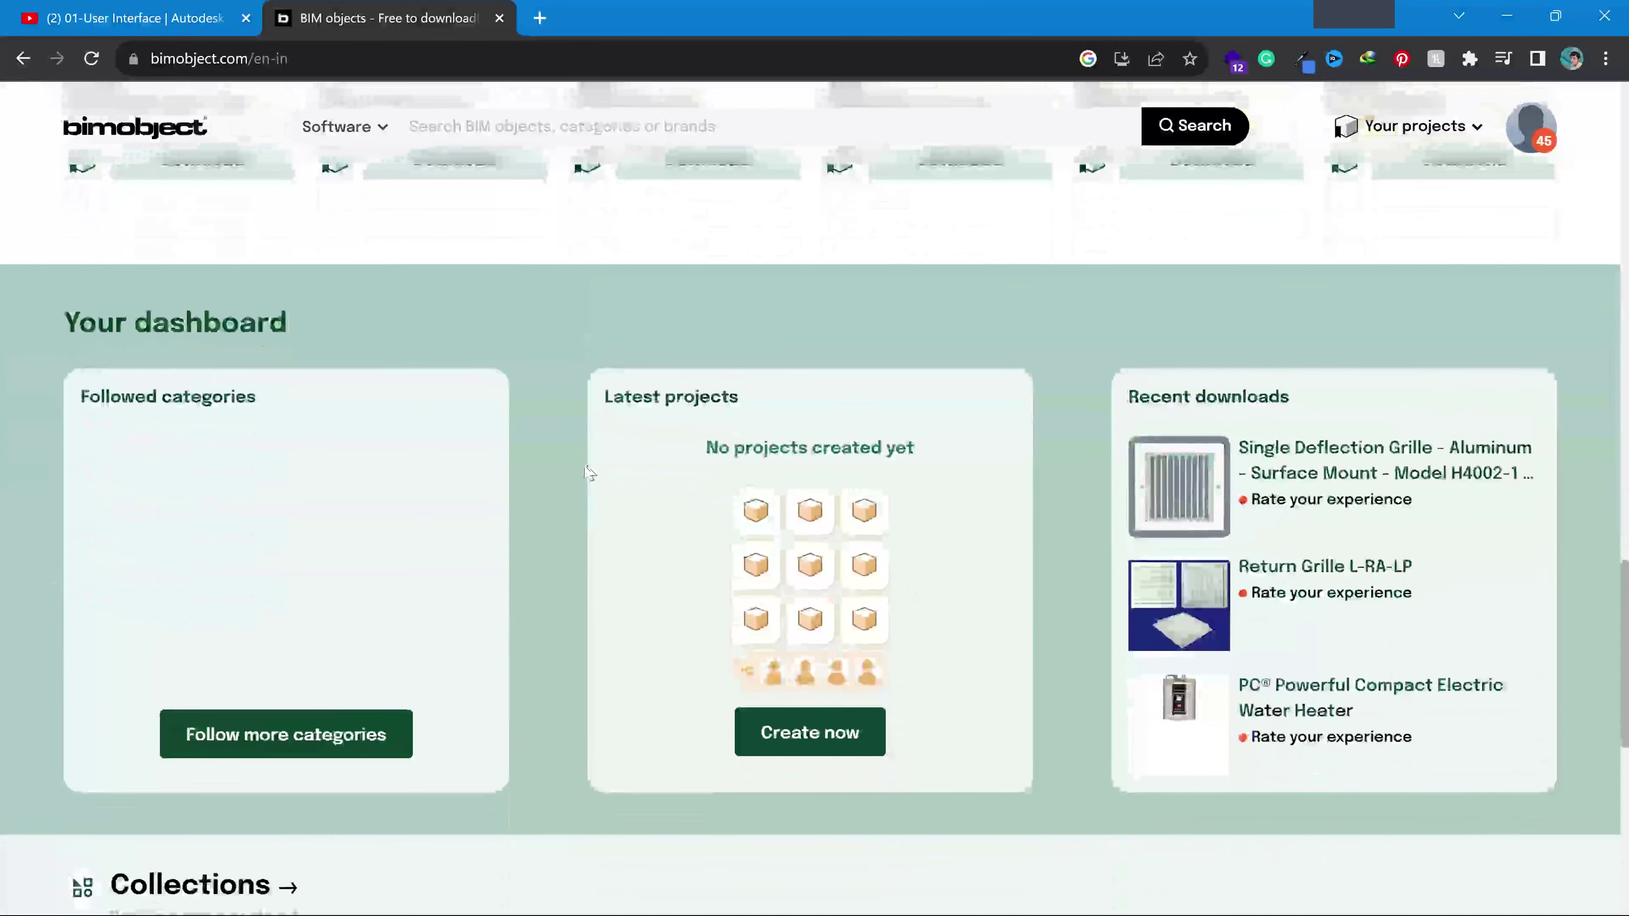
scroll(434, 314, up, 3)
scroll(434, 314, up, 10)
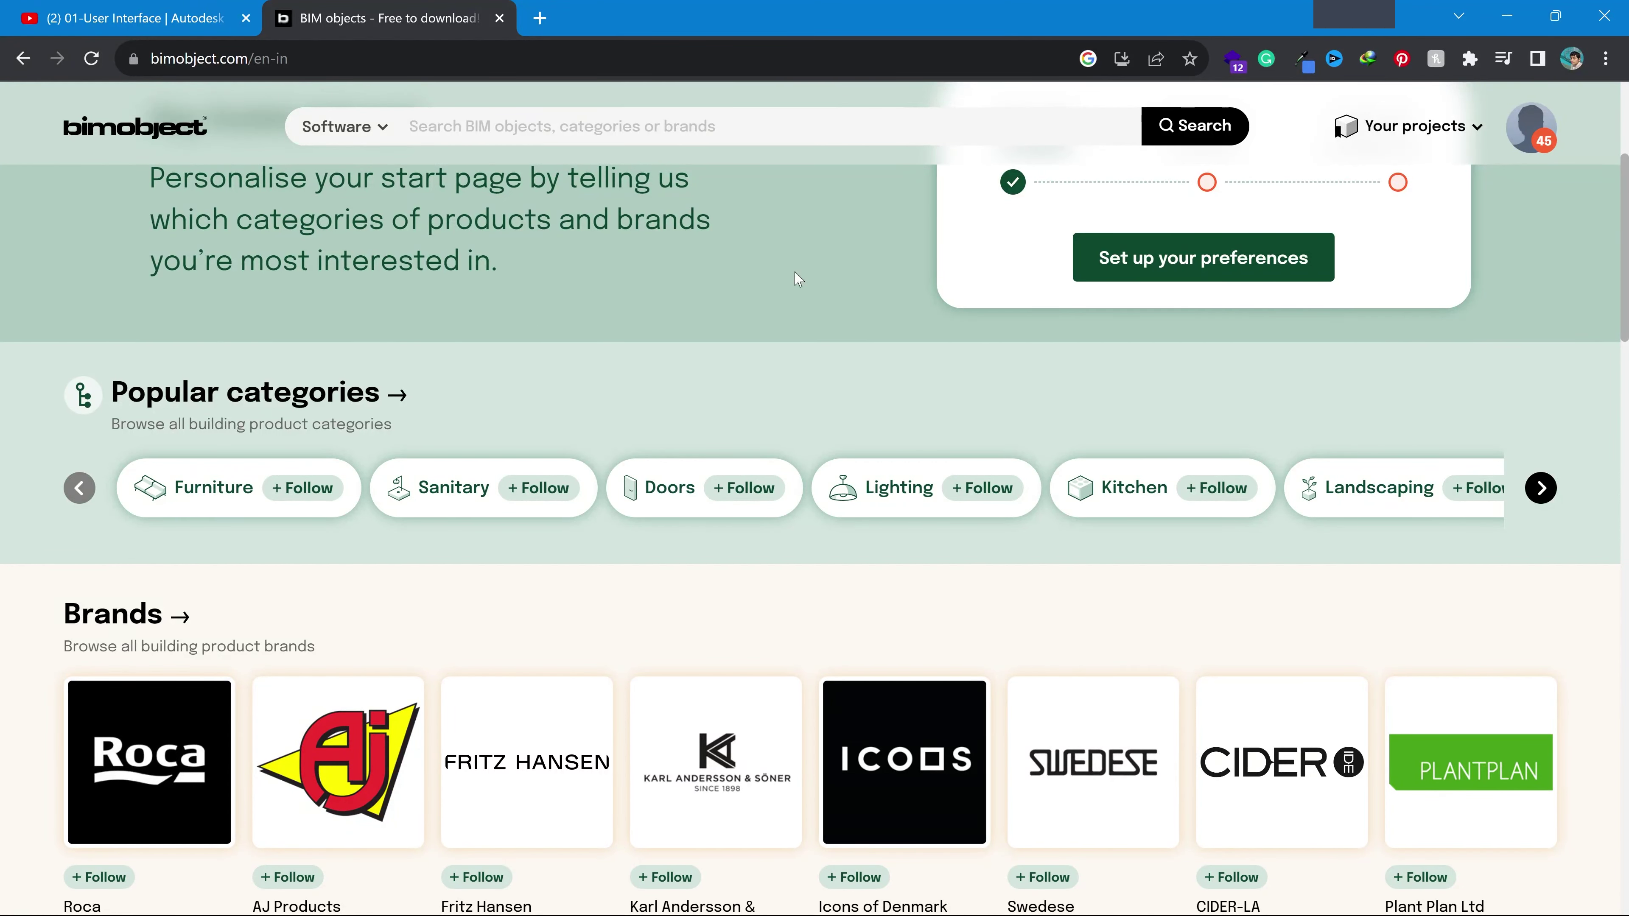
scroll(797, 277, up, 4)
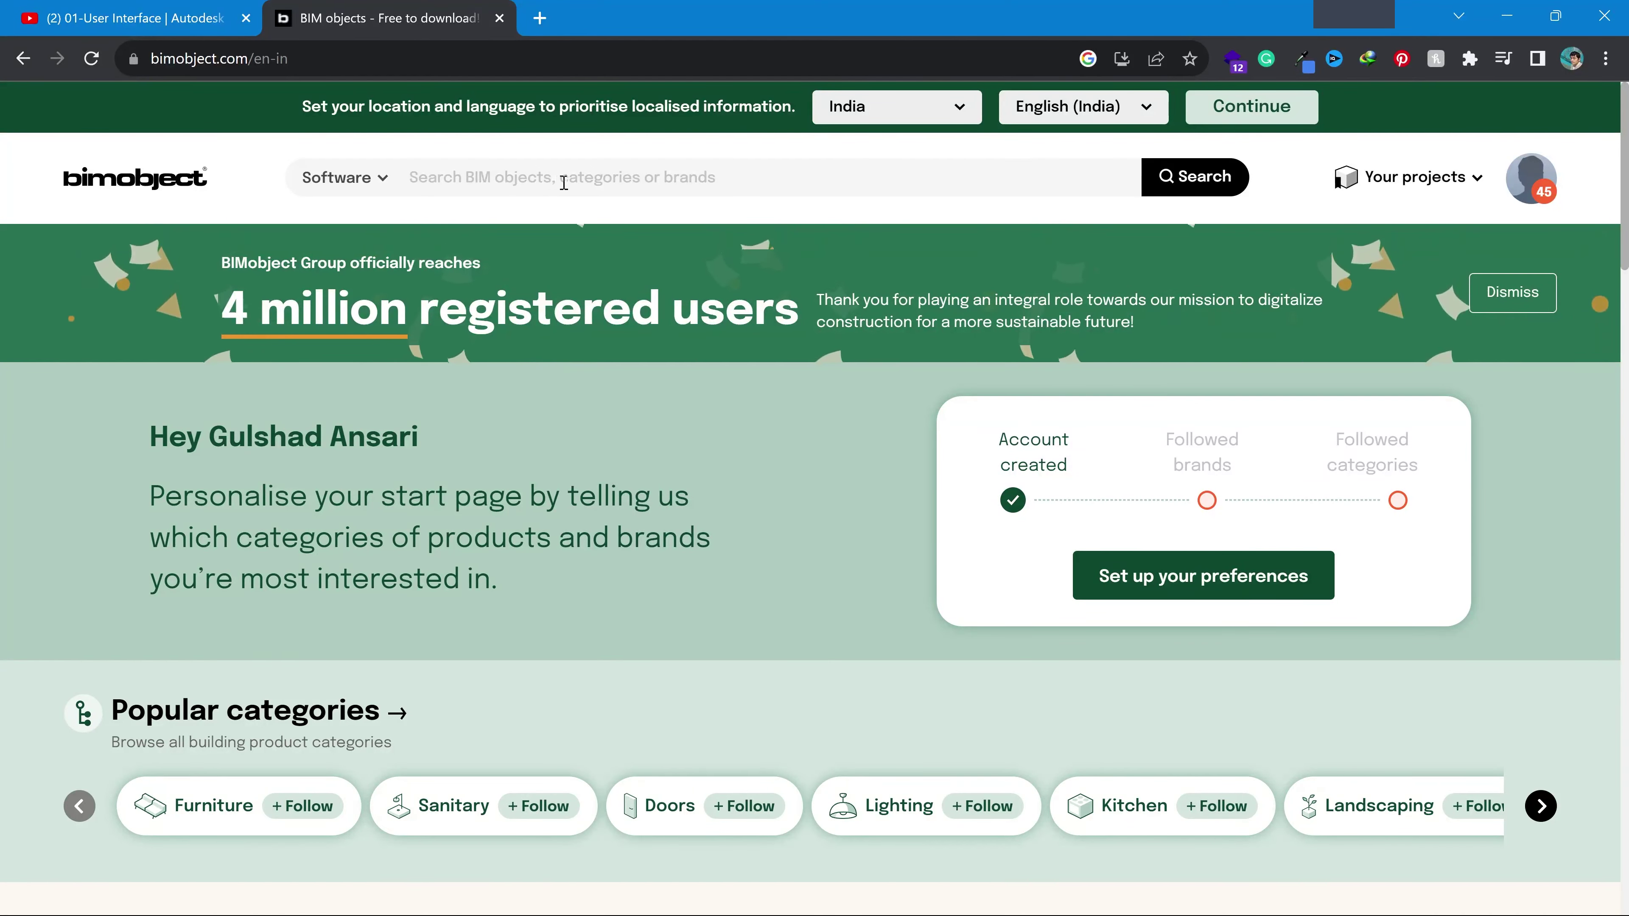
scroll(310, 377, down, 3)
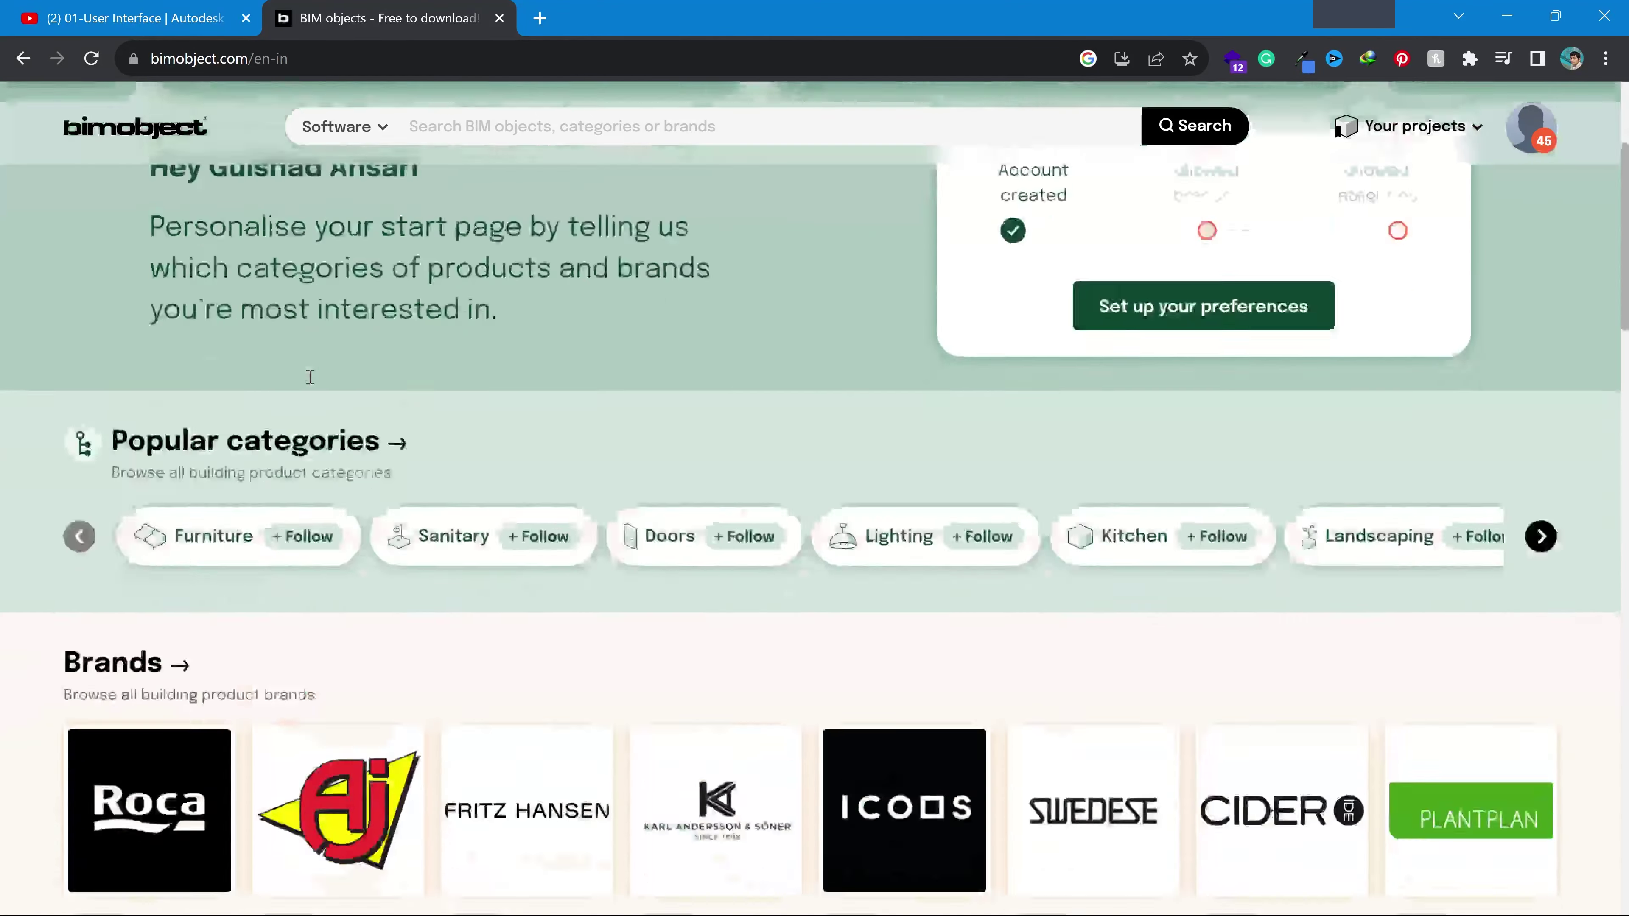
scroll(310, 377, down, 3)
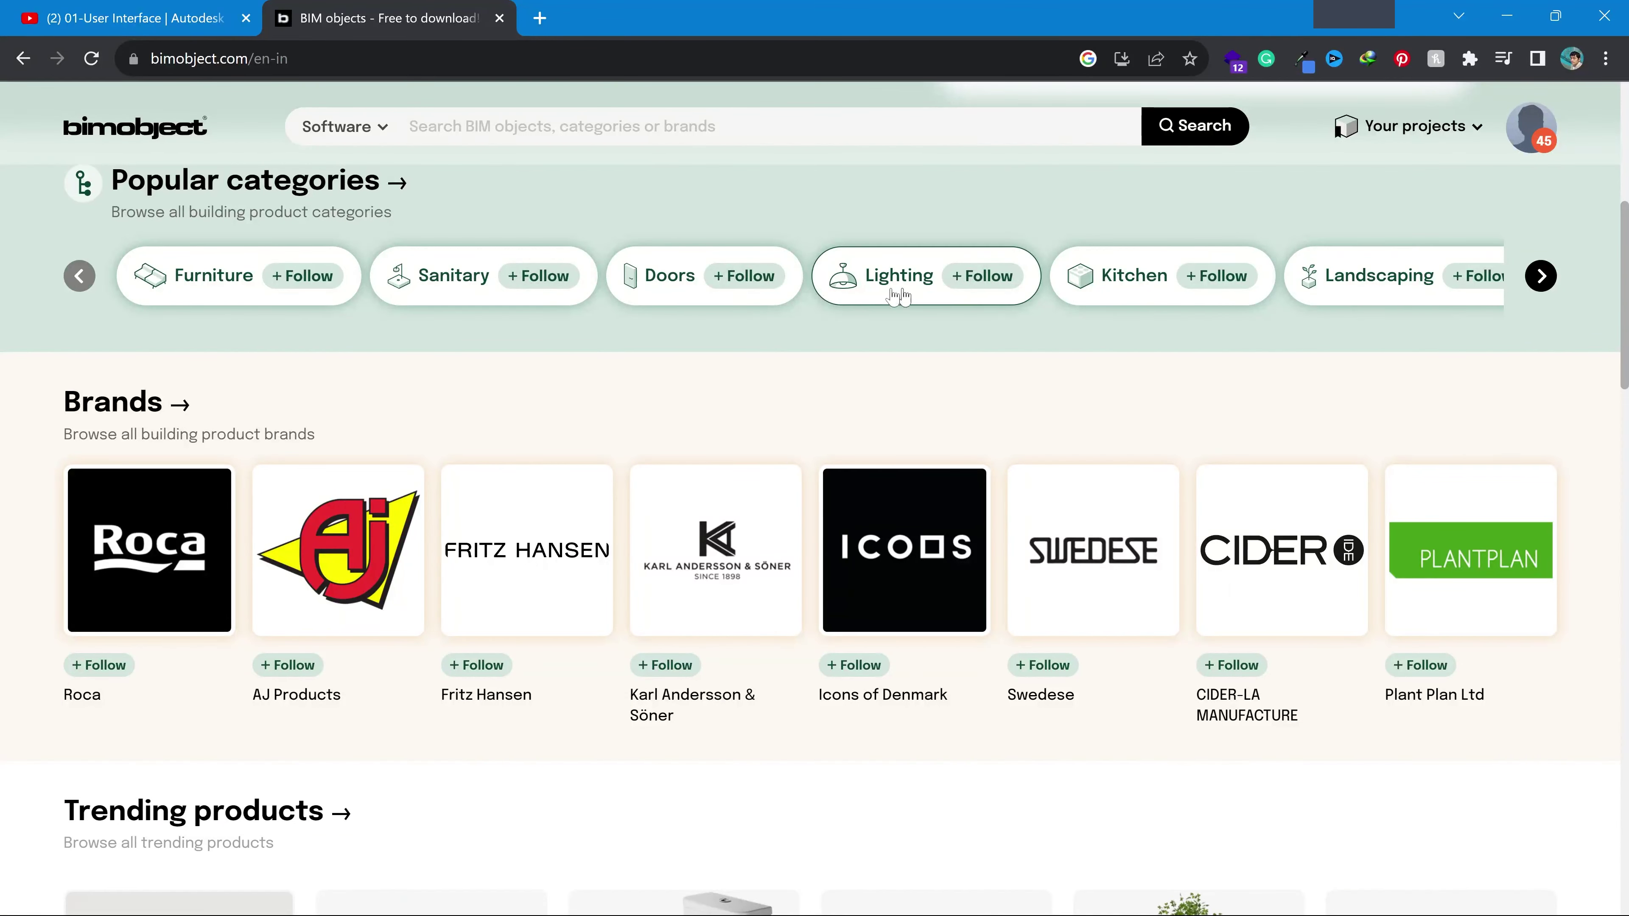
scroll(885, 273, up, 1)
click(529, 130)
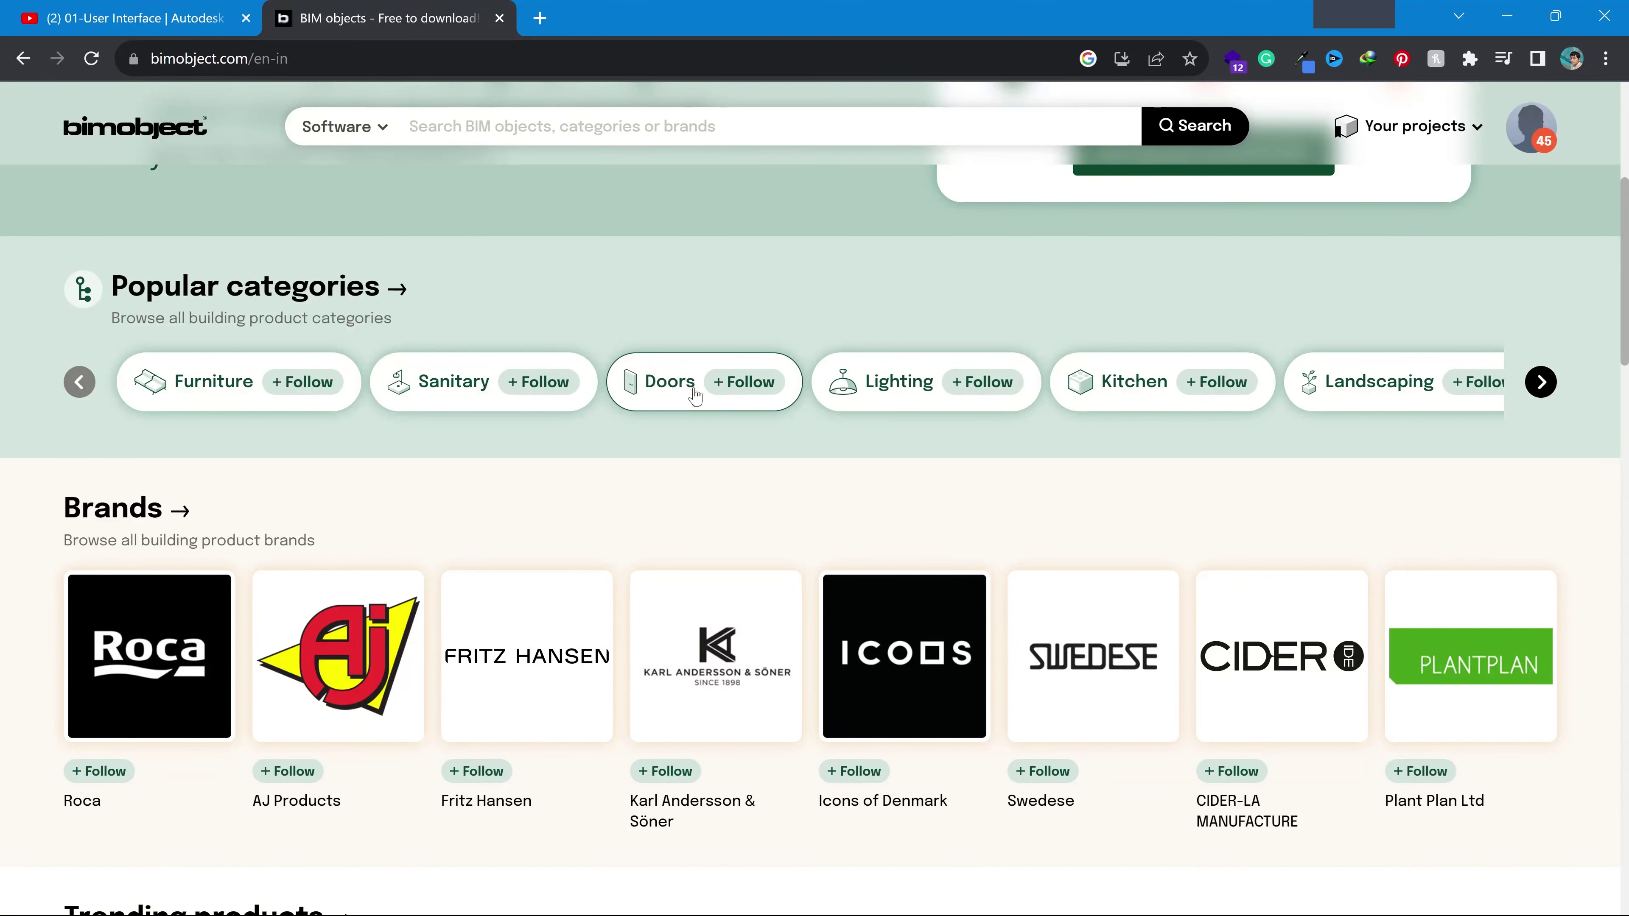
Browse the products in the Doors category and open the Aluprof MB-86 Panel Door AD14 Single page
click(694, 394)
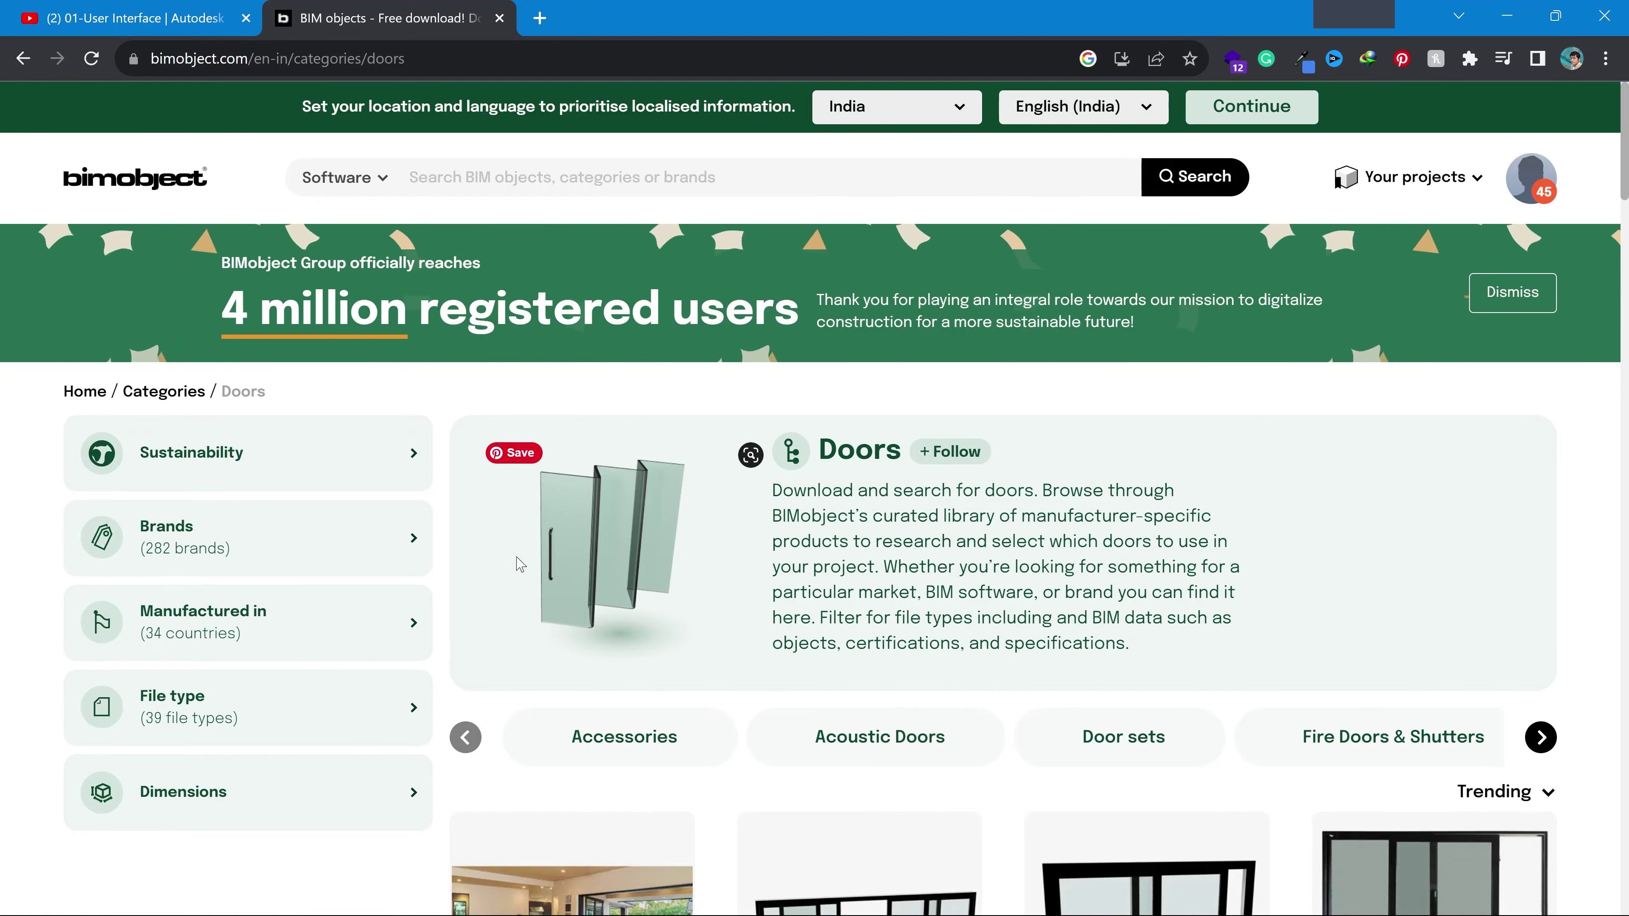
scroll(390, 542, down, 6)
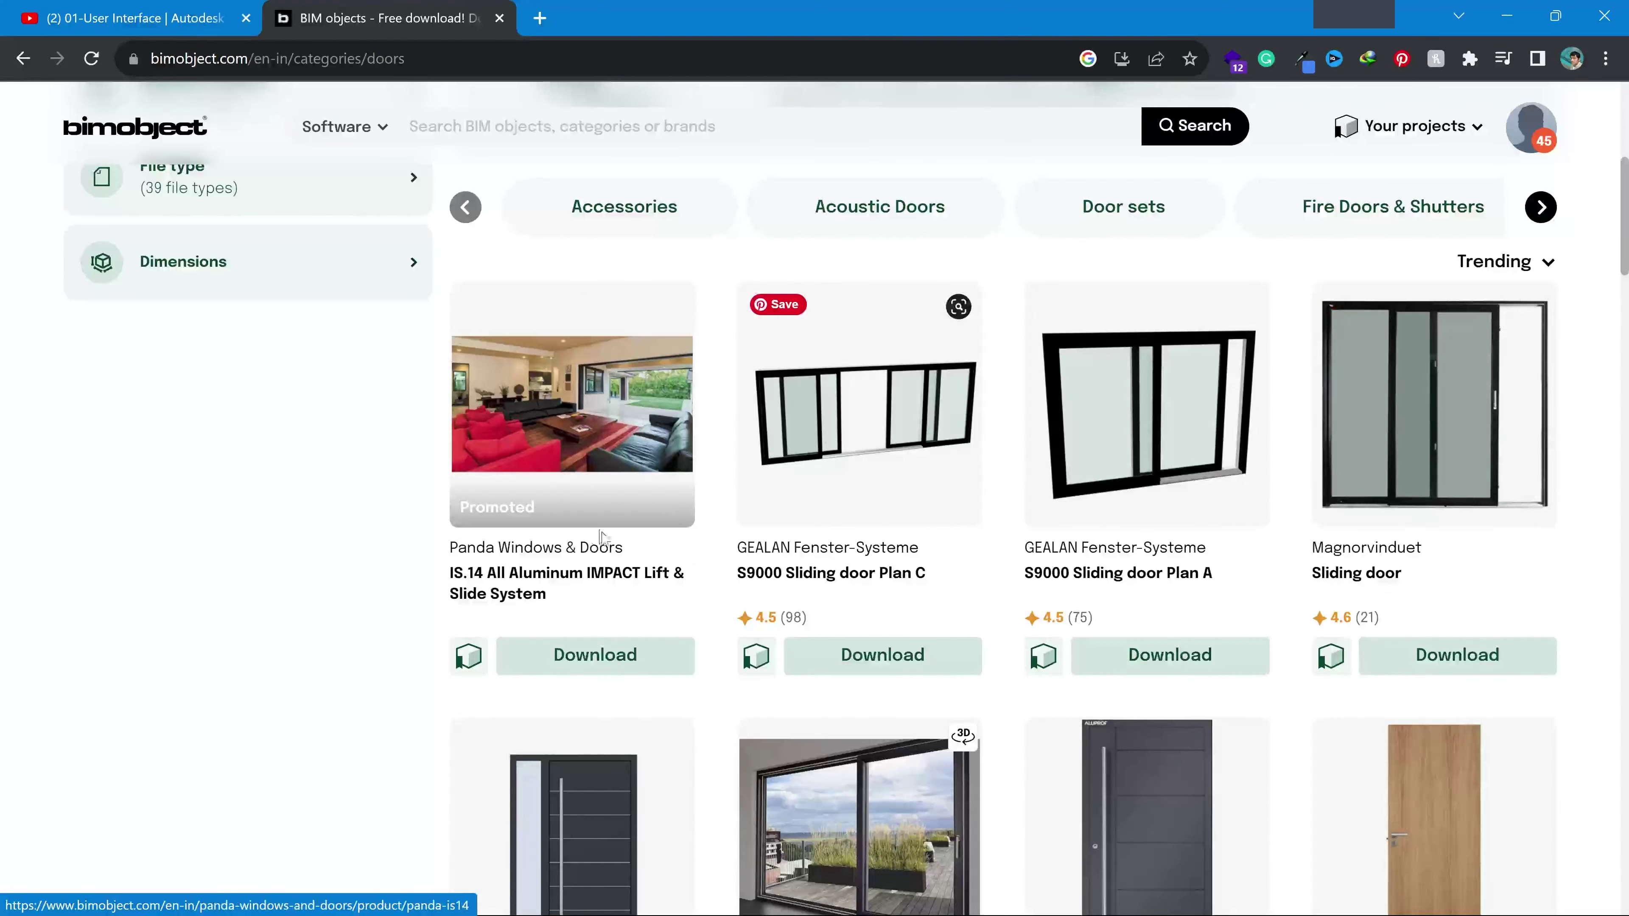
scroll(685, 512, down, 4)
scroll(685, 512, down, 3)
scroll(859, 449, down, 5)
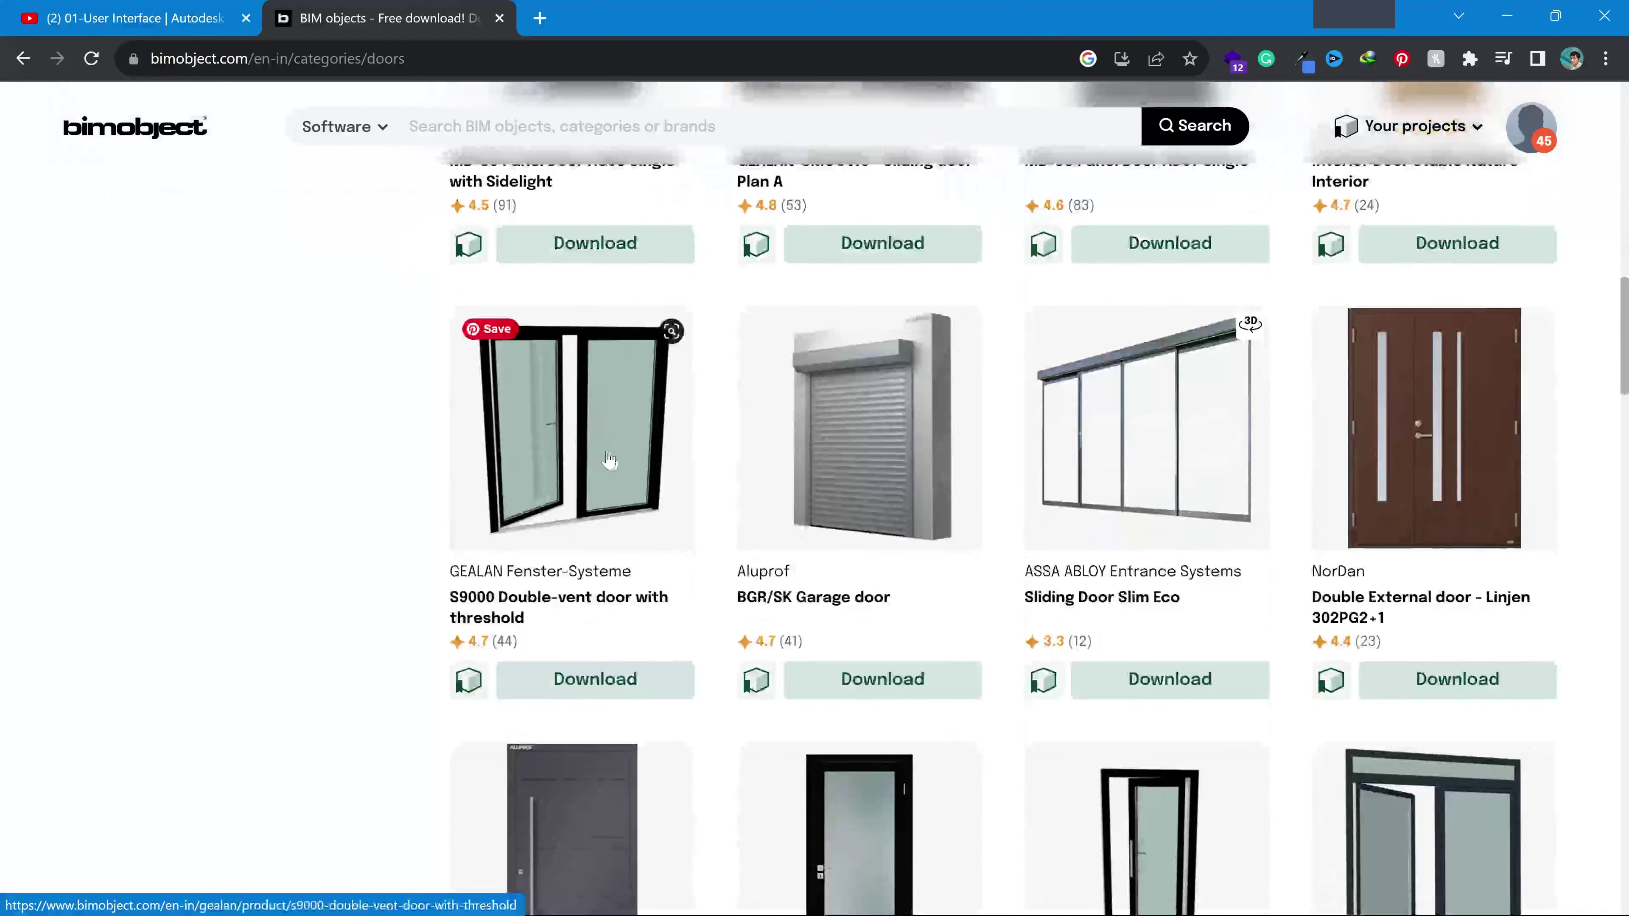
scroll(1297, 478, down, 3)
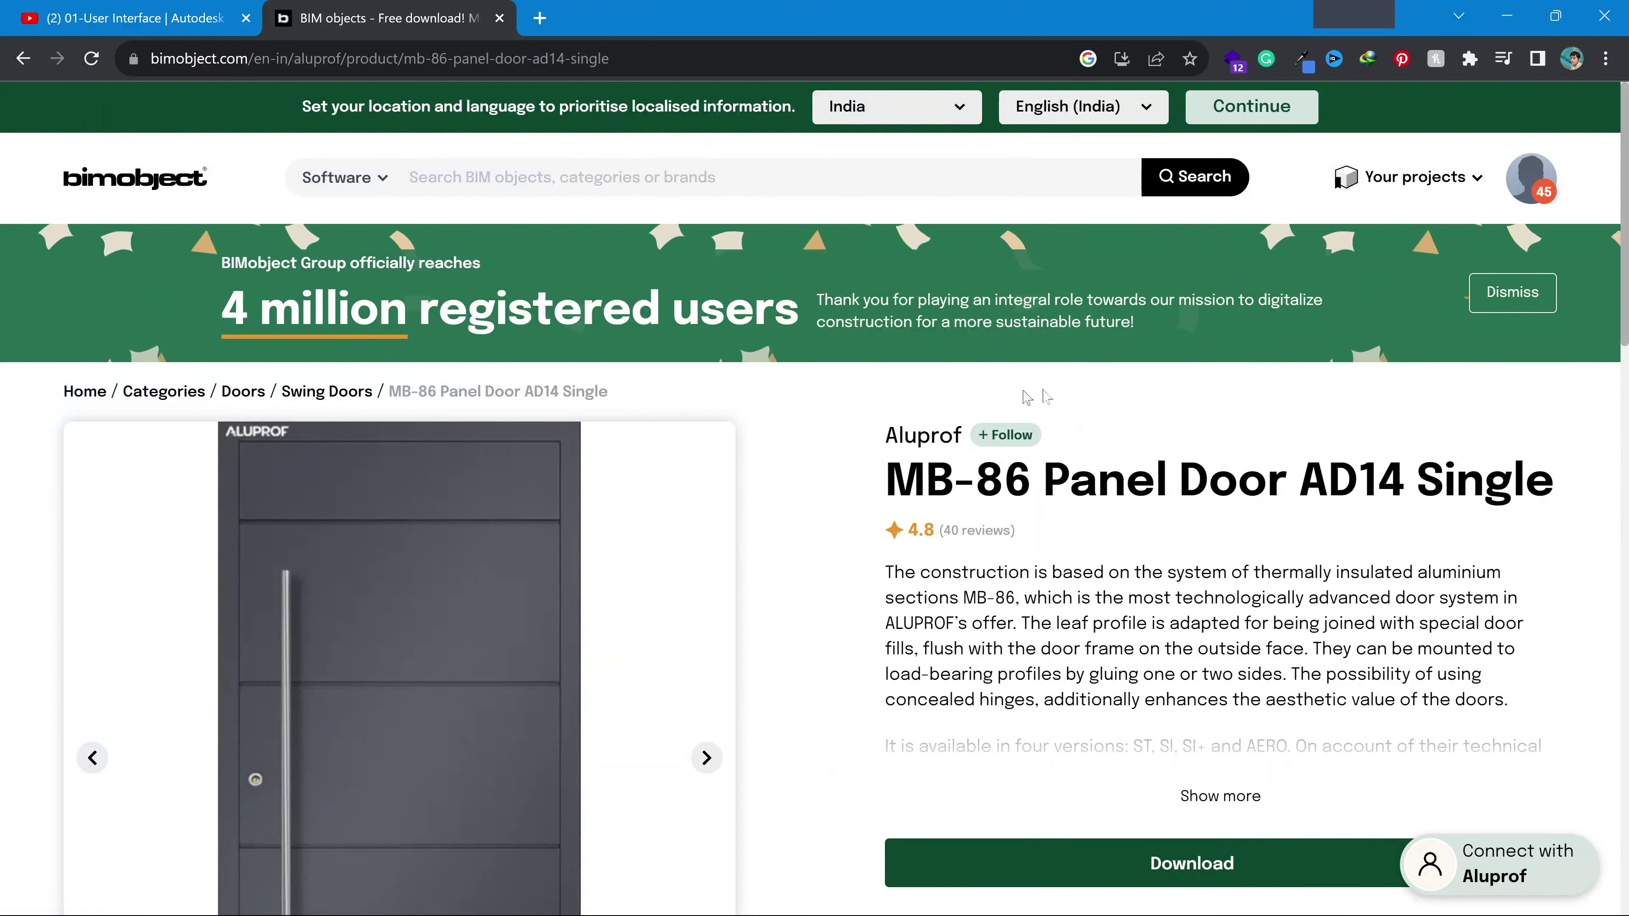
Expand the Links section of the MB-86 panel door and look through the rest of its product page
scroll(1068, 445, down, 5)
scroll(834, 513, down, 3)
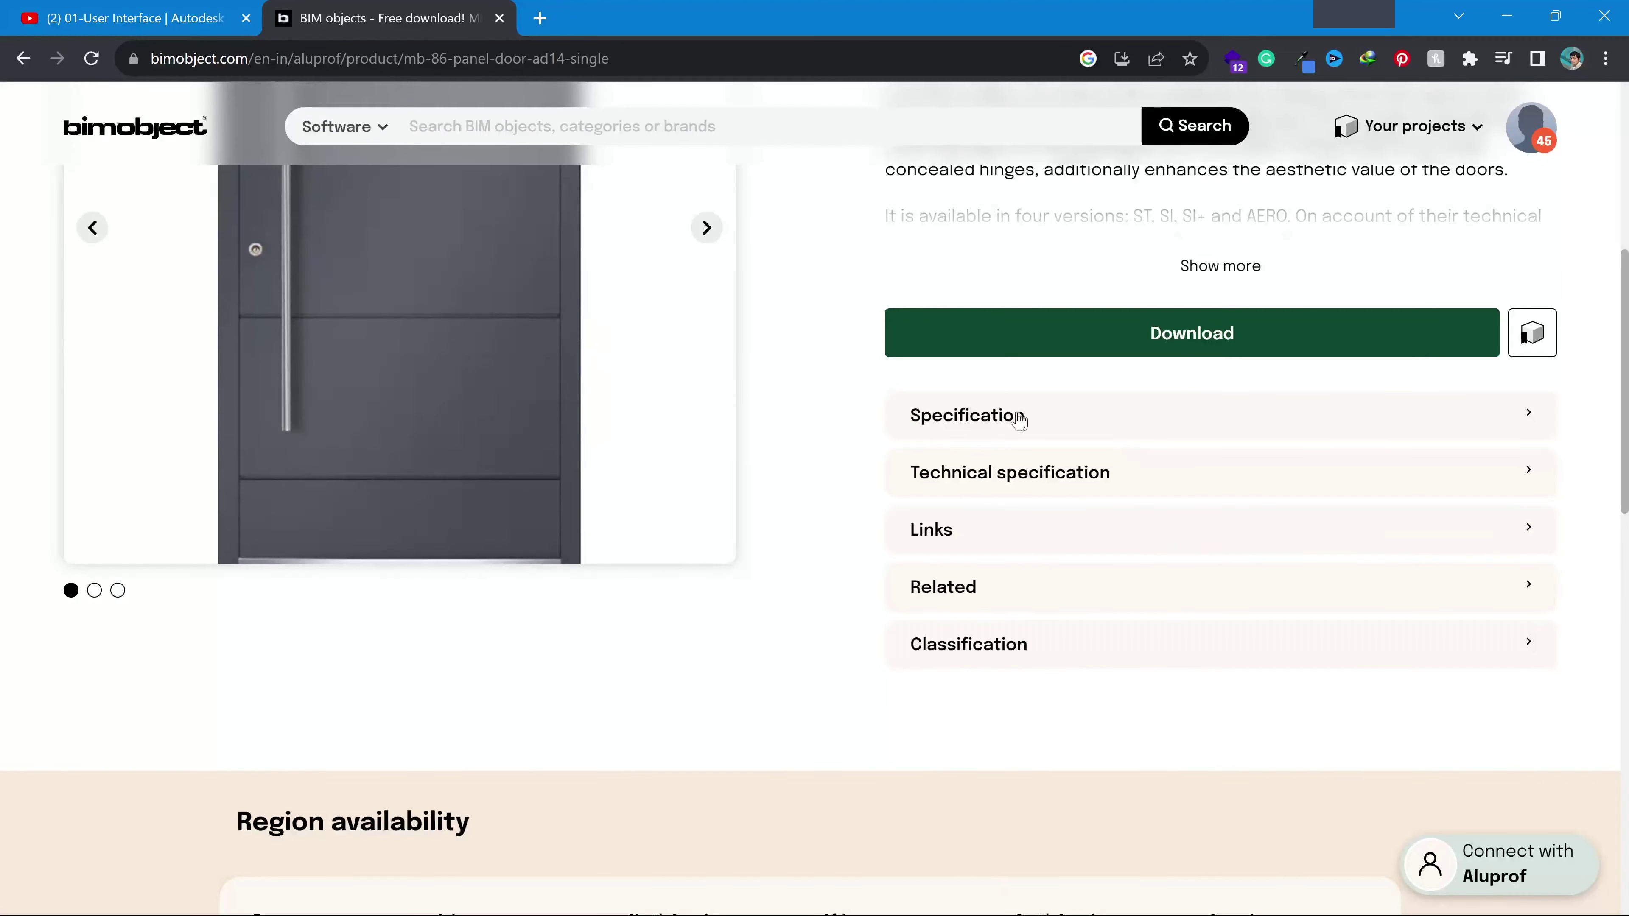
click(922, 545)
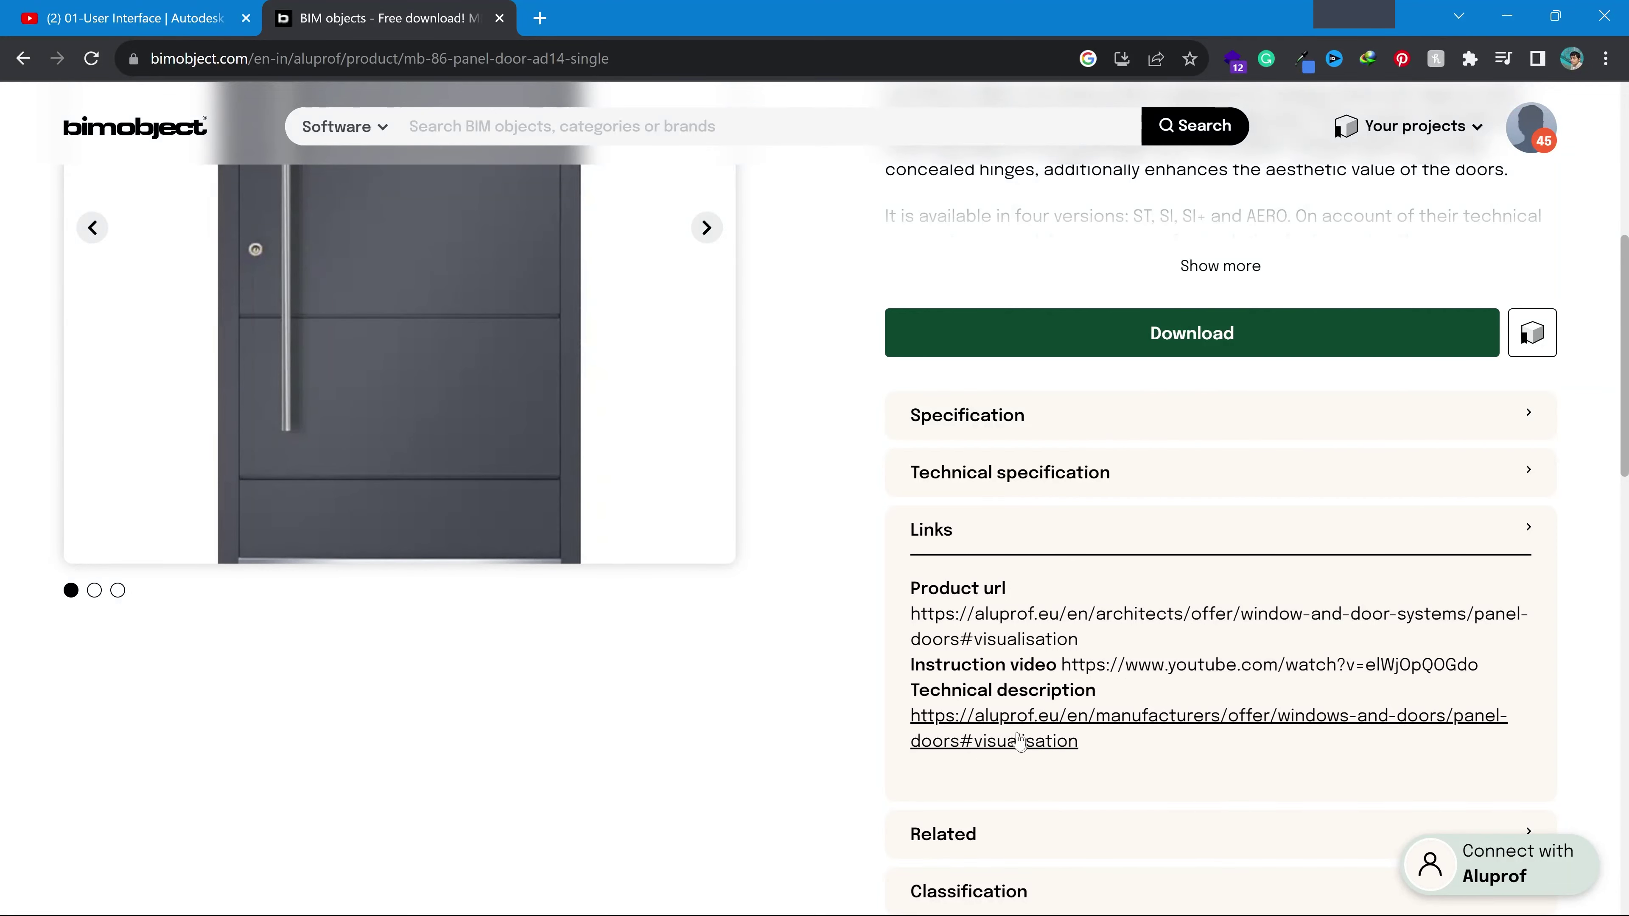
scroll(616, 495, down, 6)
scroll(509, 426, down, 6)
scroll(513, 425, up, 20)
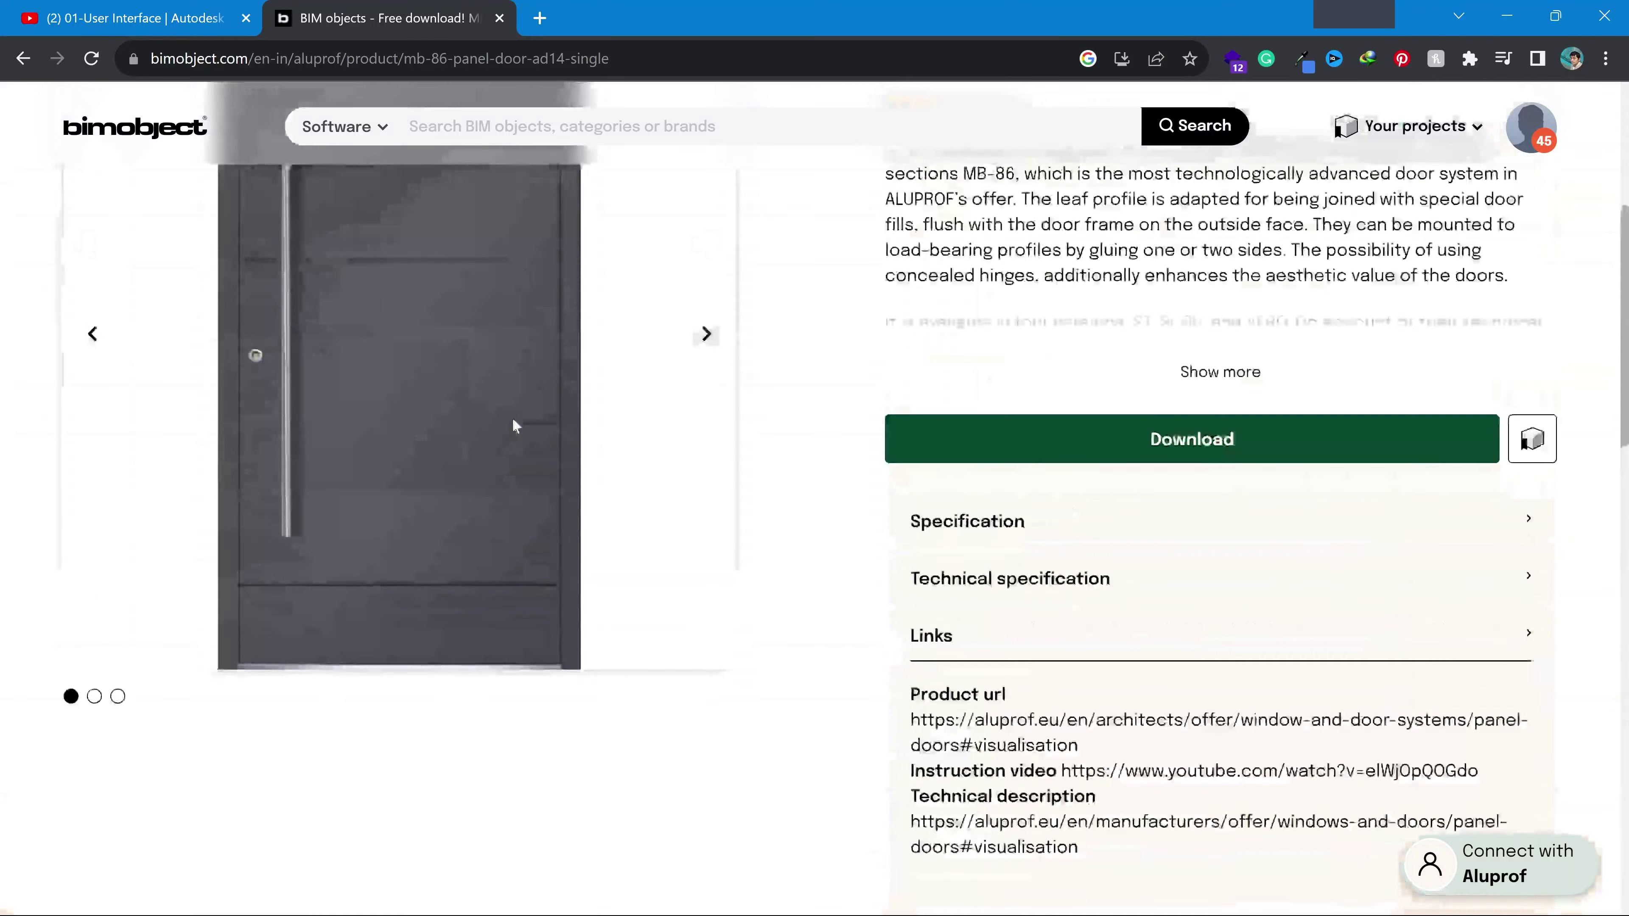
Check the downloadable file formats for the MB-86 panel door and close the file selection without downloading
scroll(1068, 519, down, 7)
click(1191, 440)
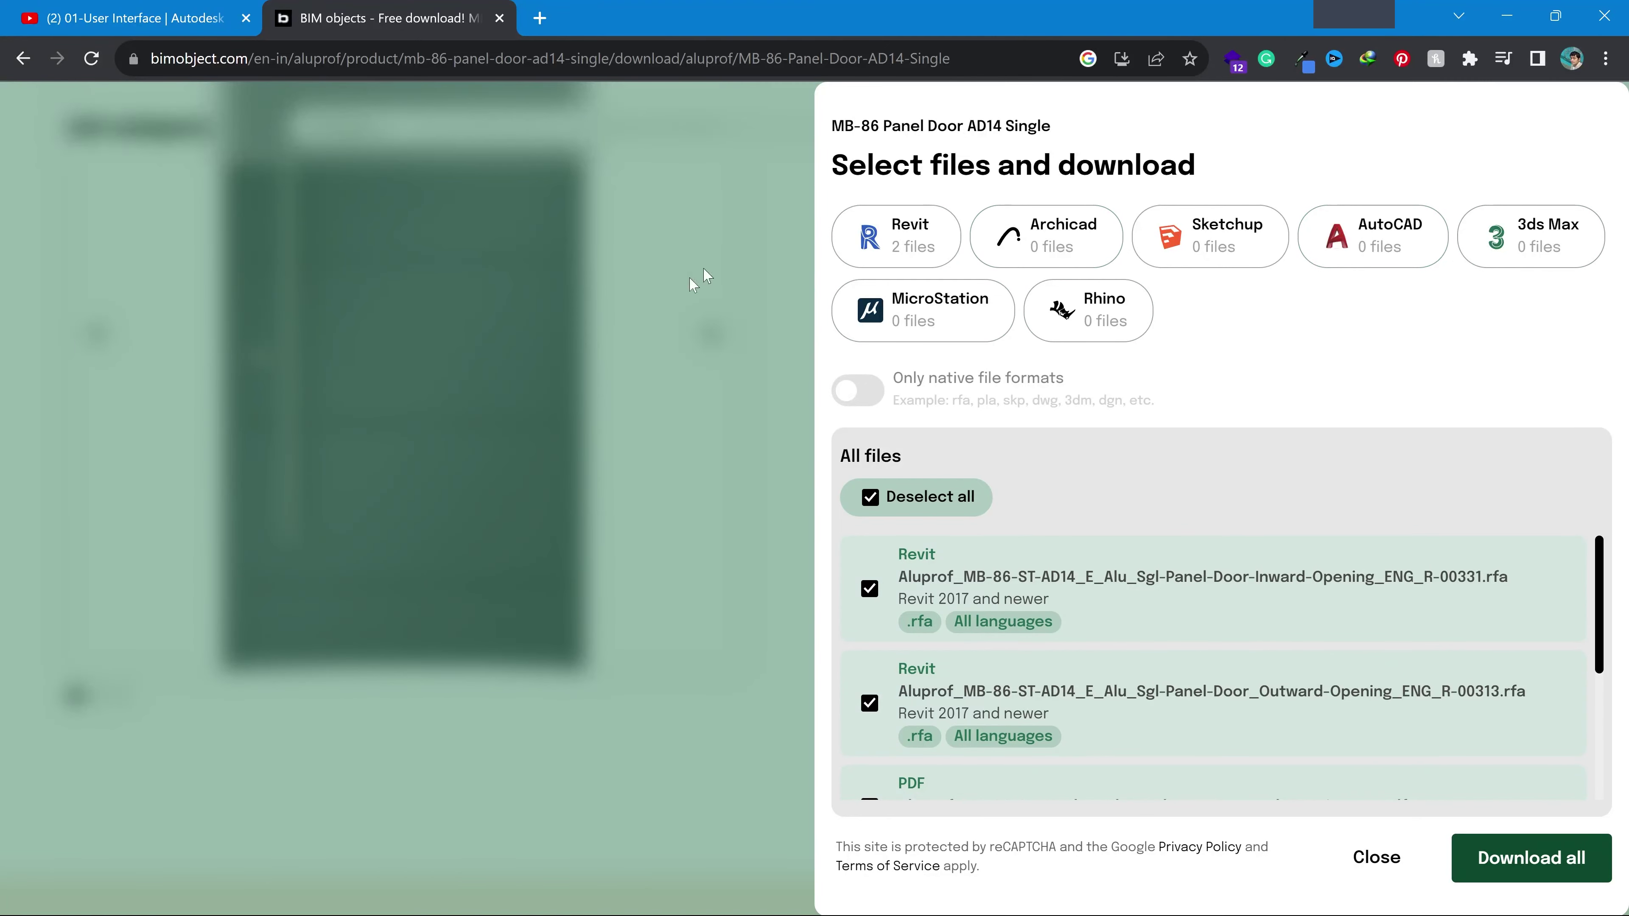
click(748, 260)
scroll(935, 441, down, 5)
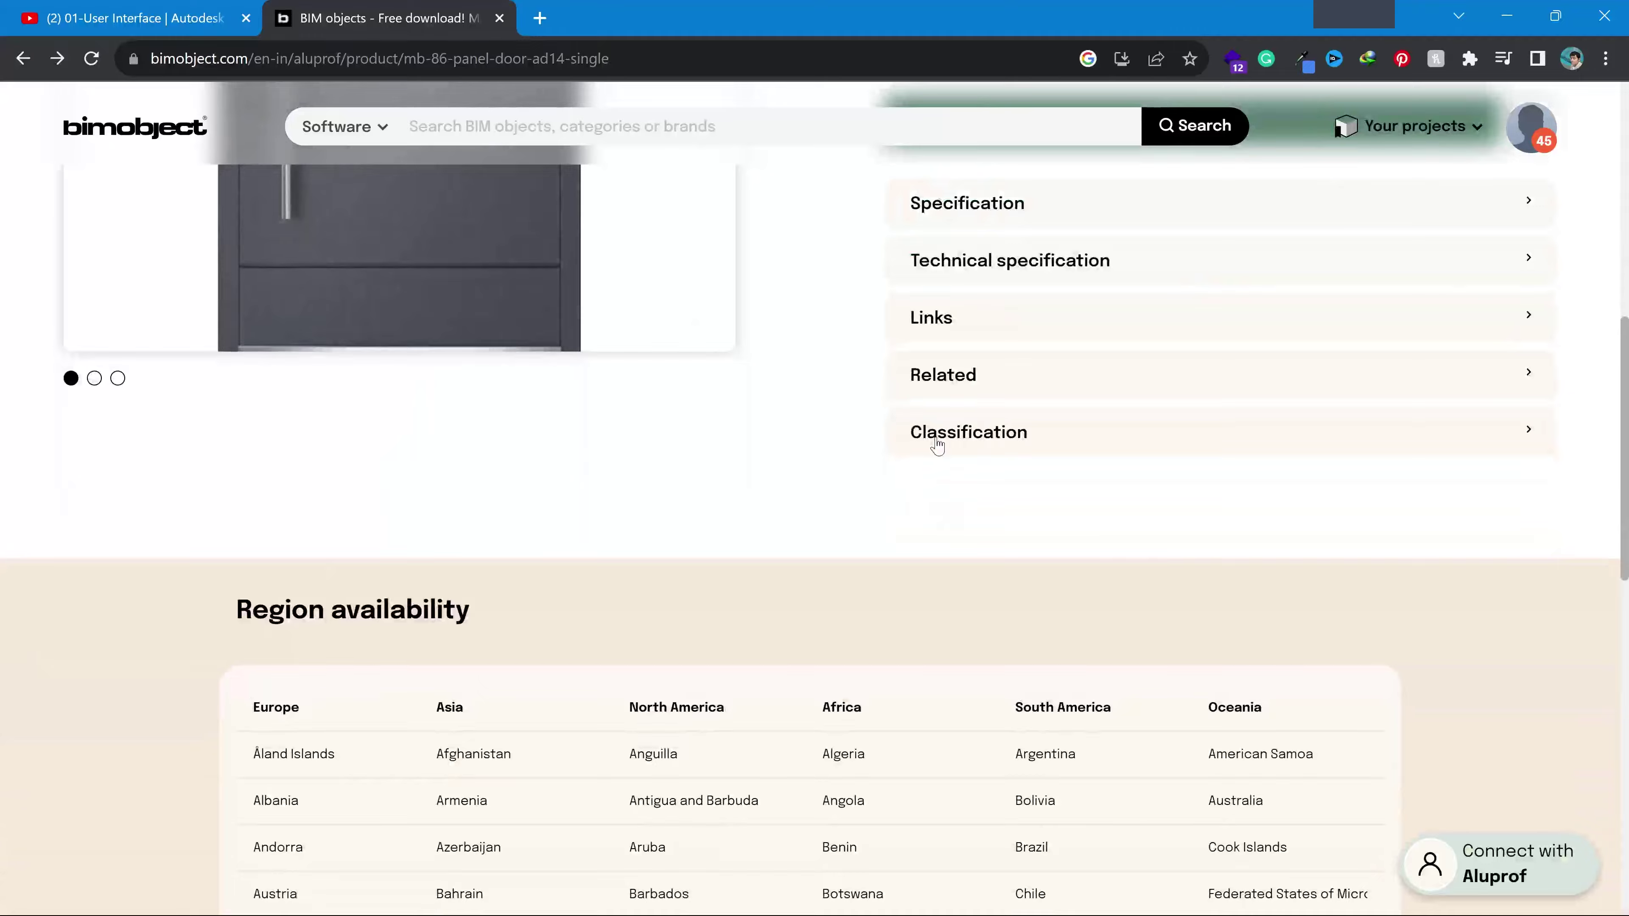
scroll(937, 444, up, 8)
Go back through the Doors category to the BIMobject home page
click(23, 58)
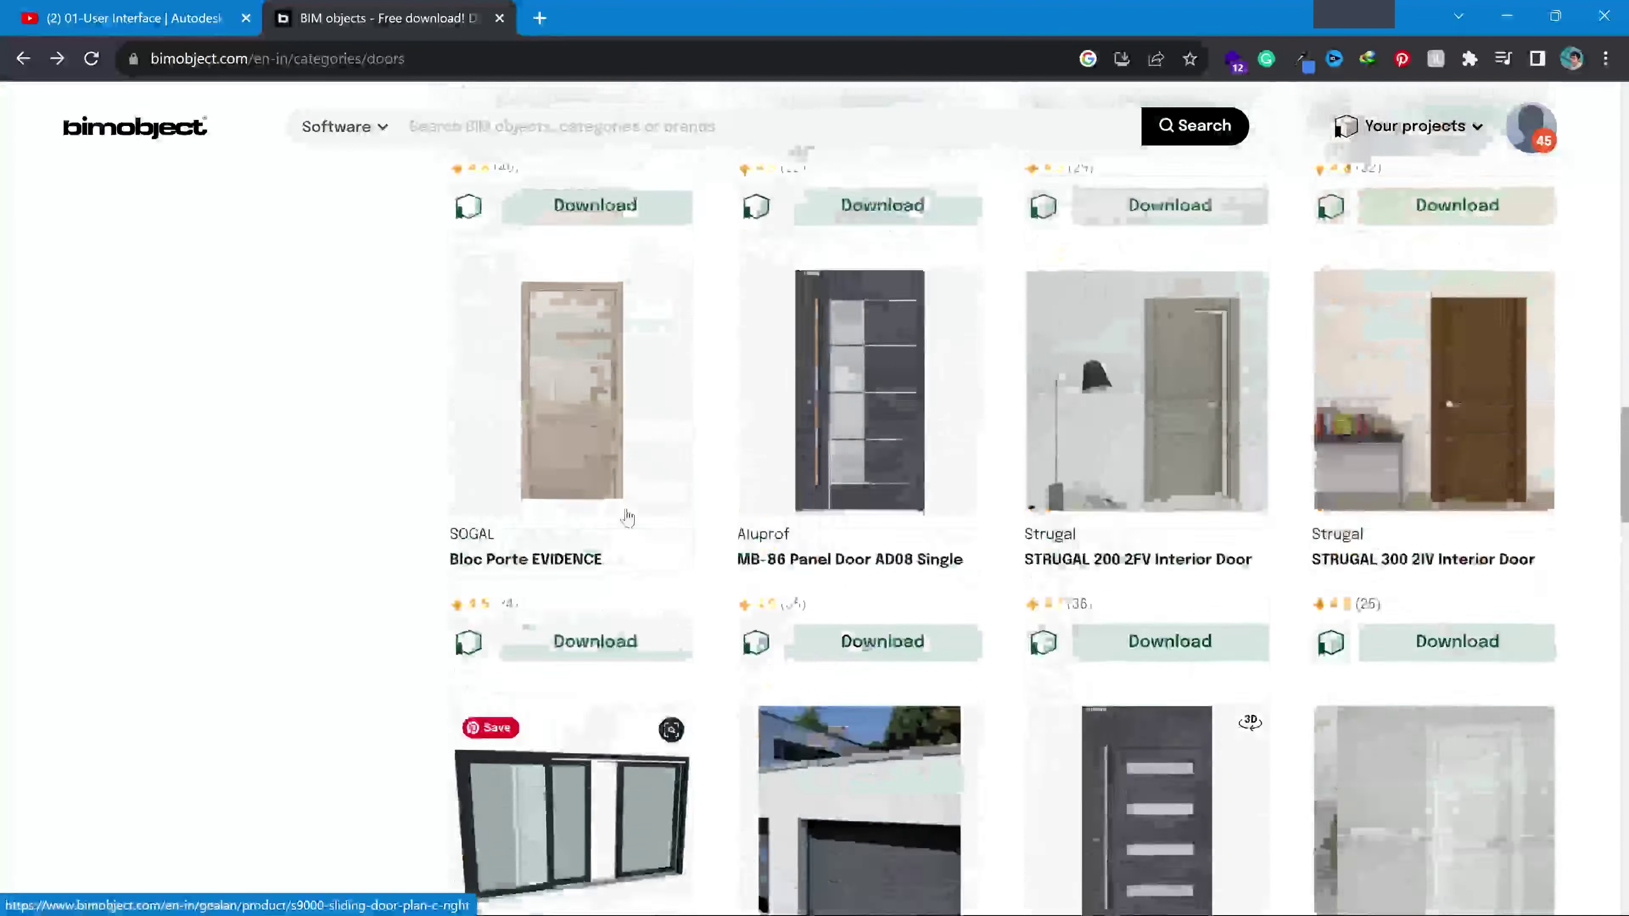
scroll(627, 517, up, 10)
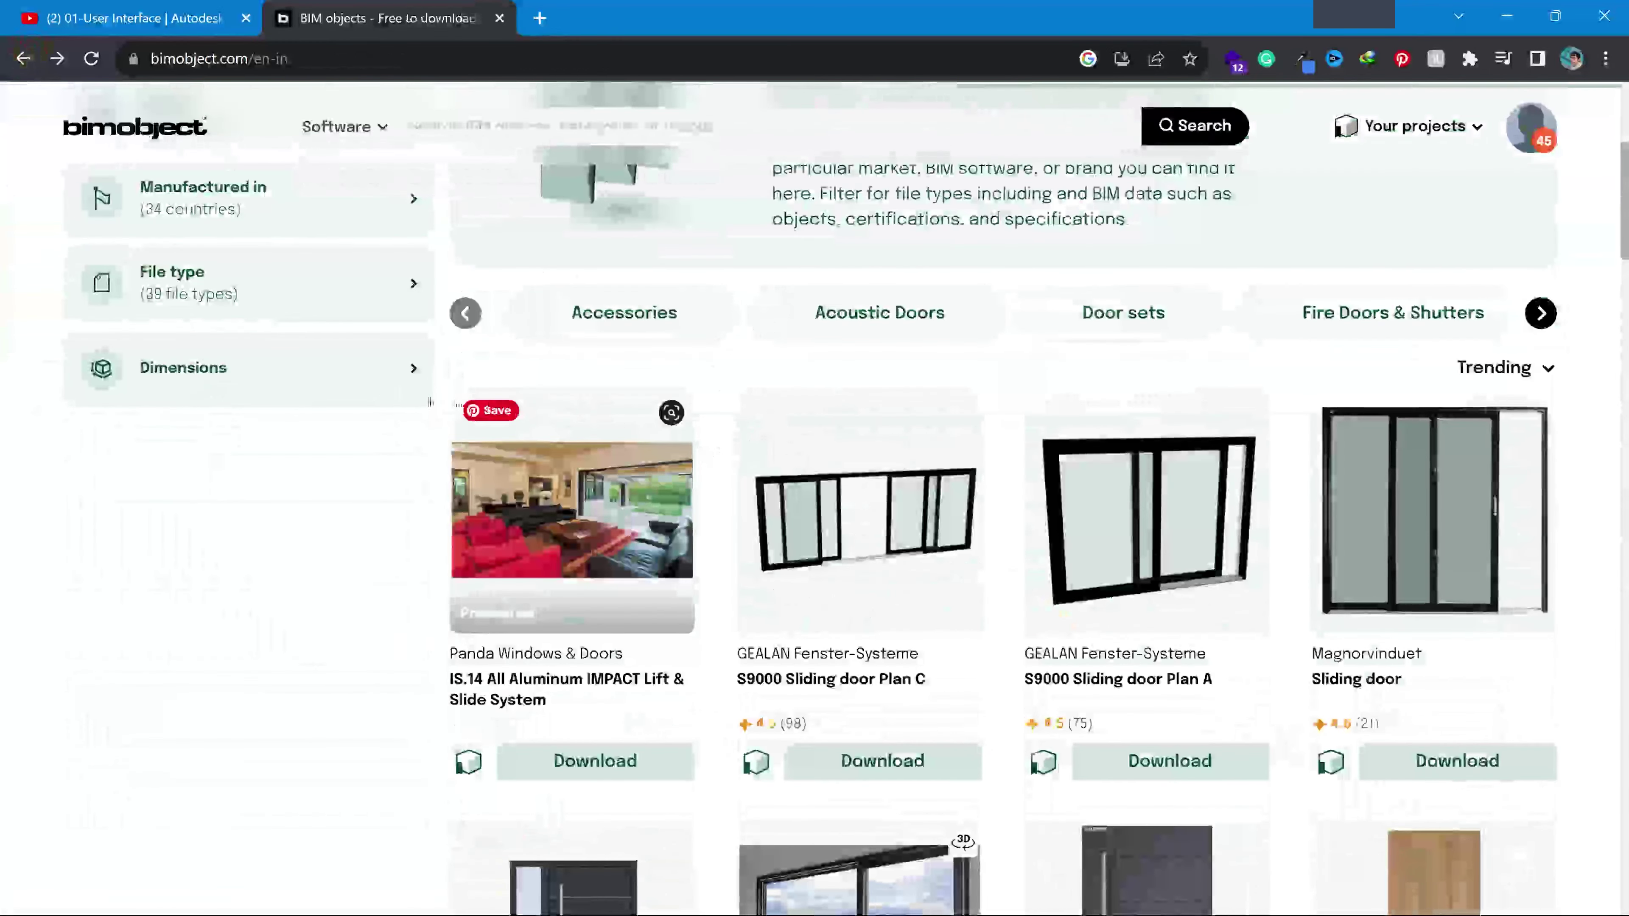
click(24, 59)
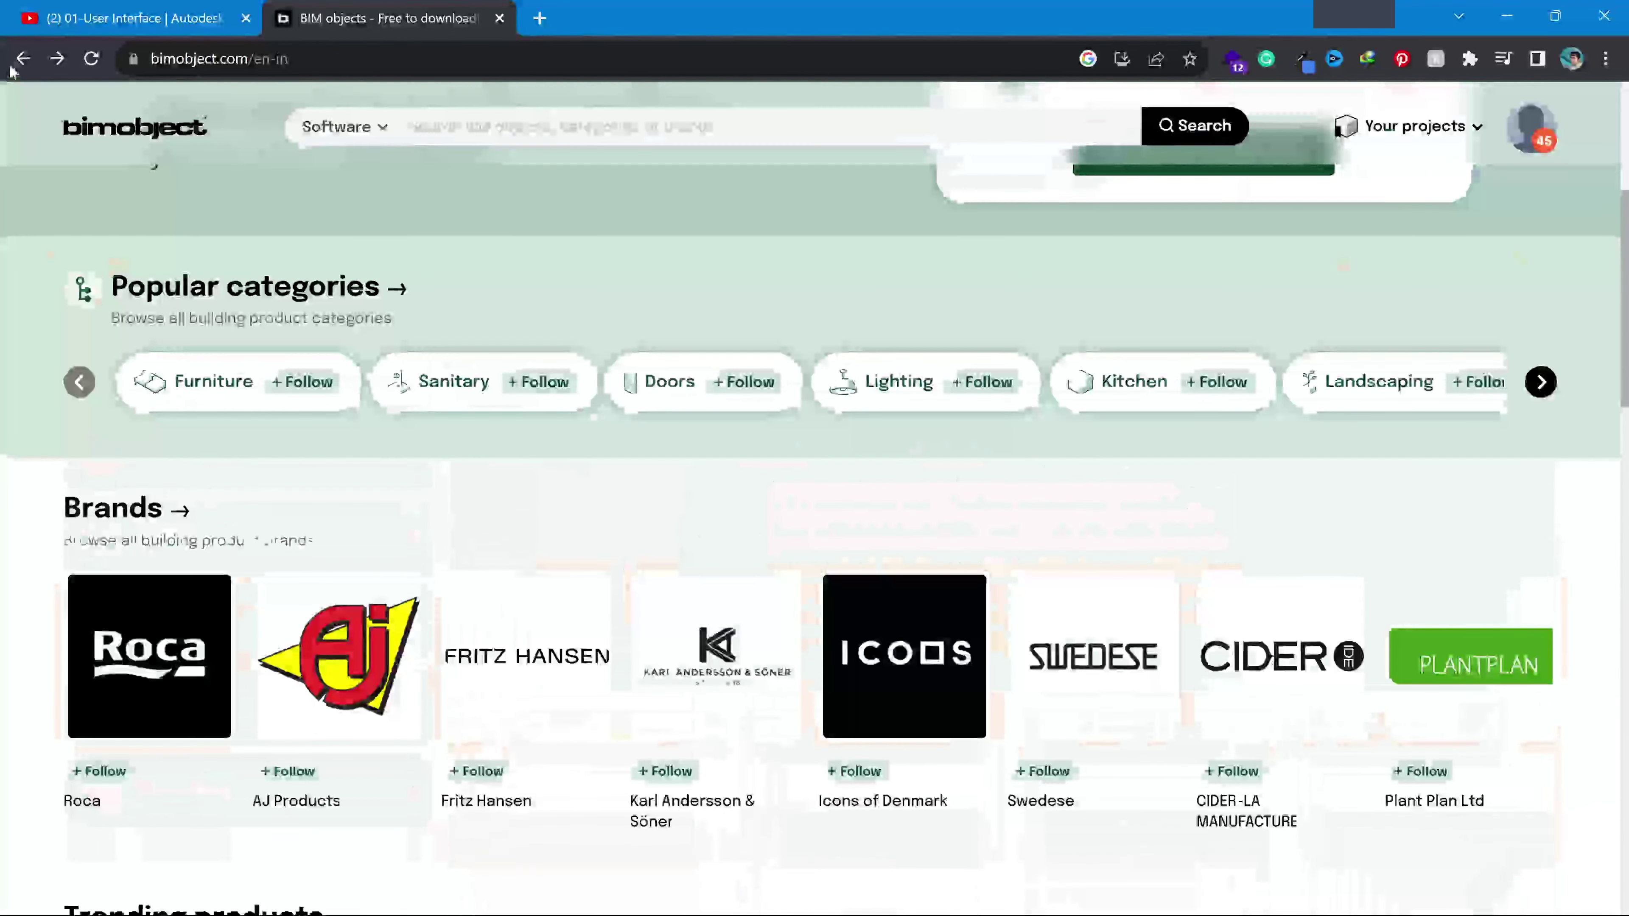
click(22, 60)
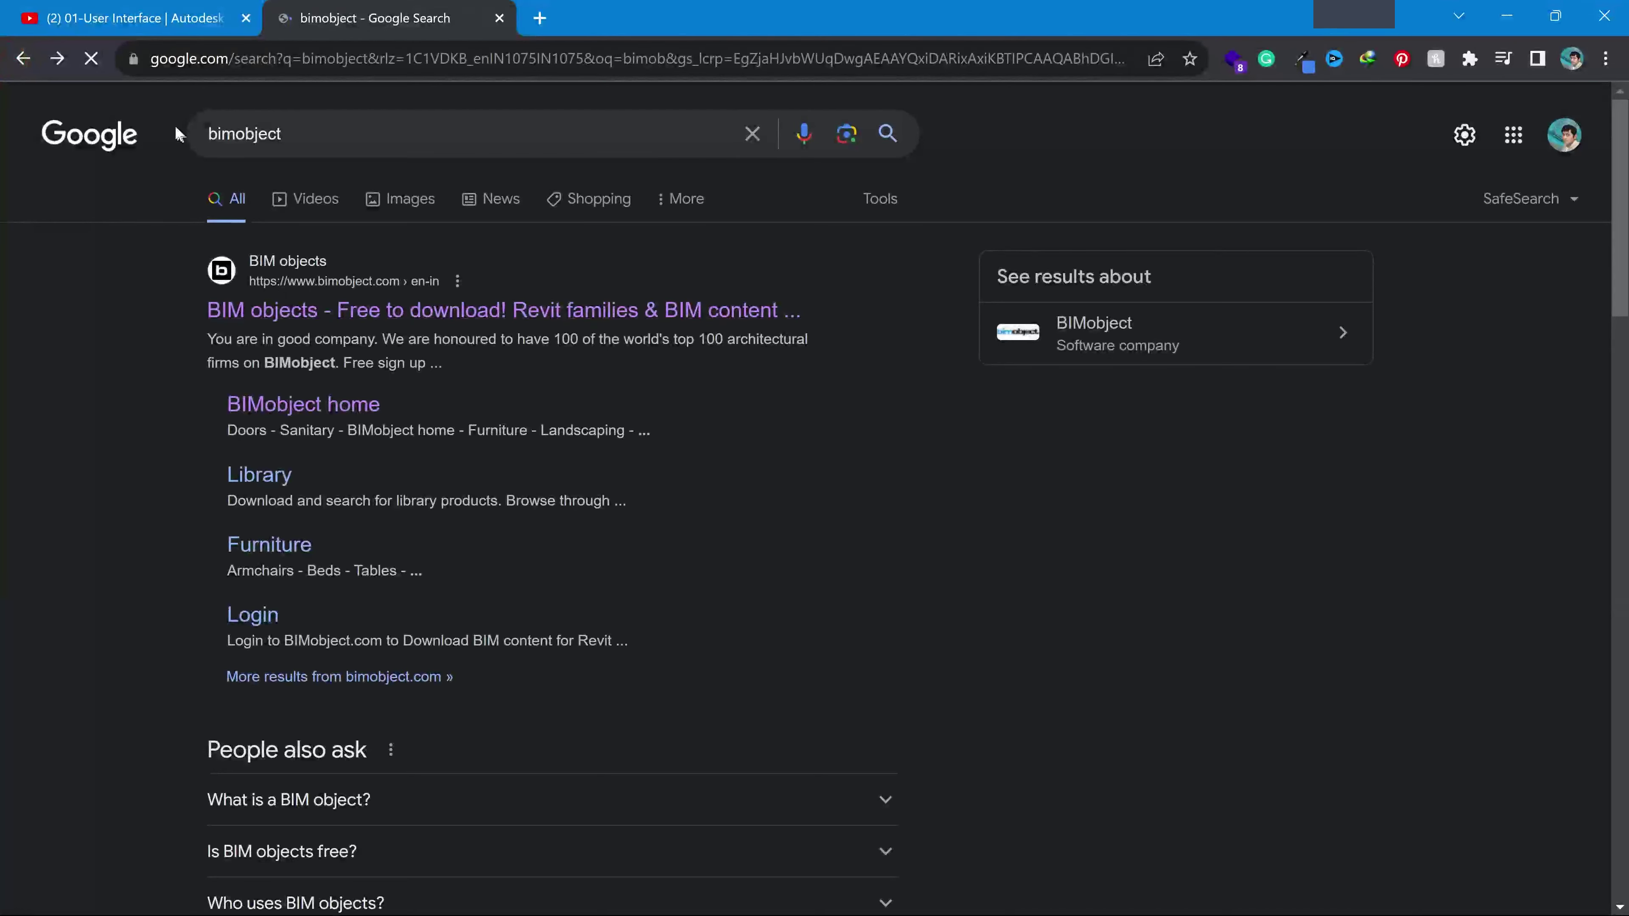
click(56, 59)
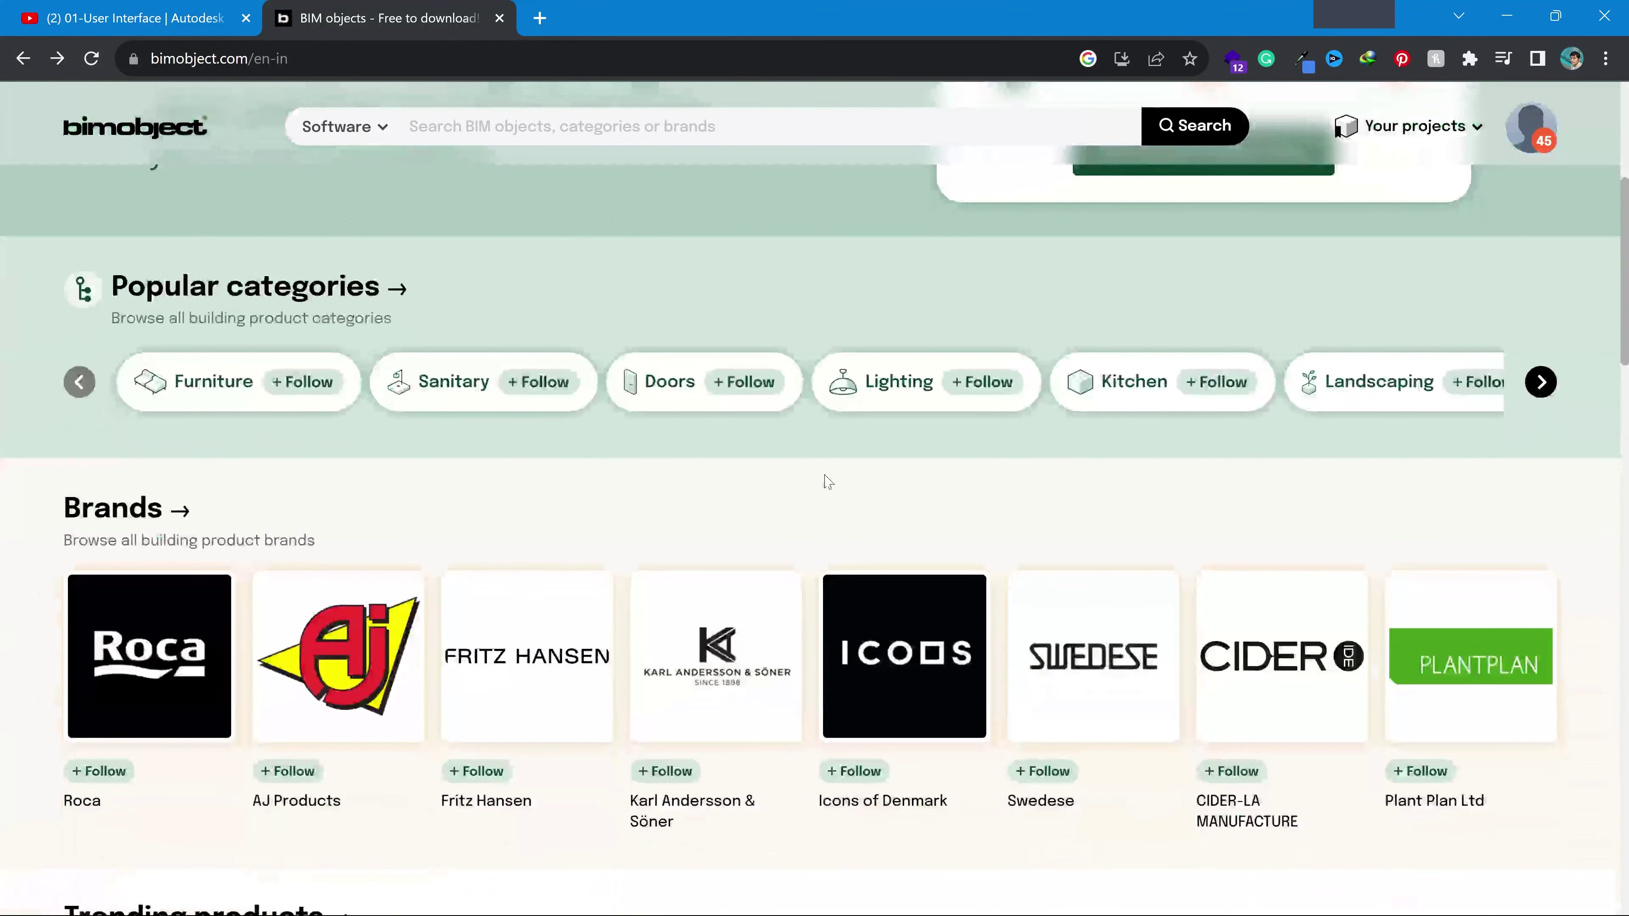
Open the DuraStyle Basic floor-mounted toilet 218209 from the trending products and look over its page
scroll(827, 481, down, 10)
scroll(298, 394, up, 4)
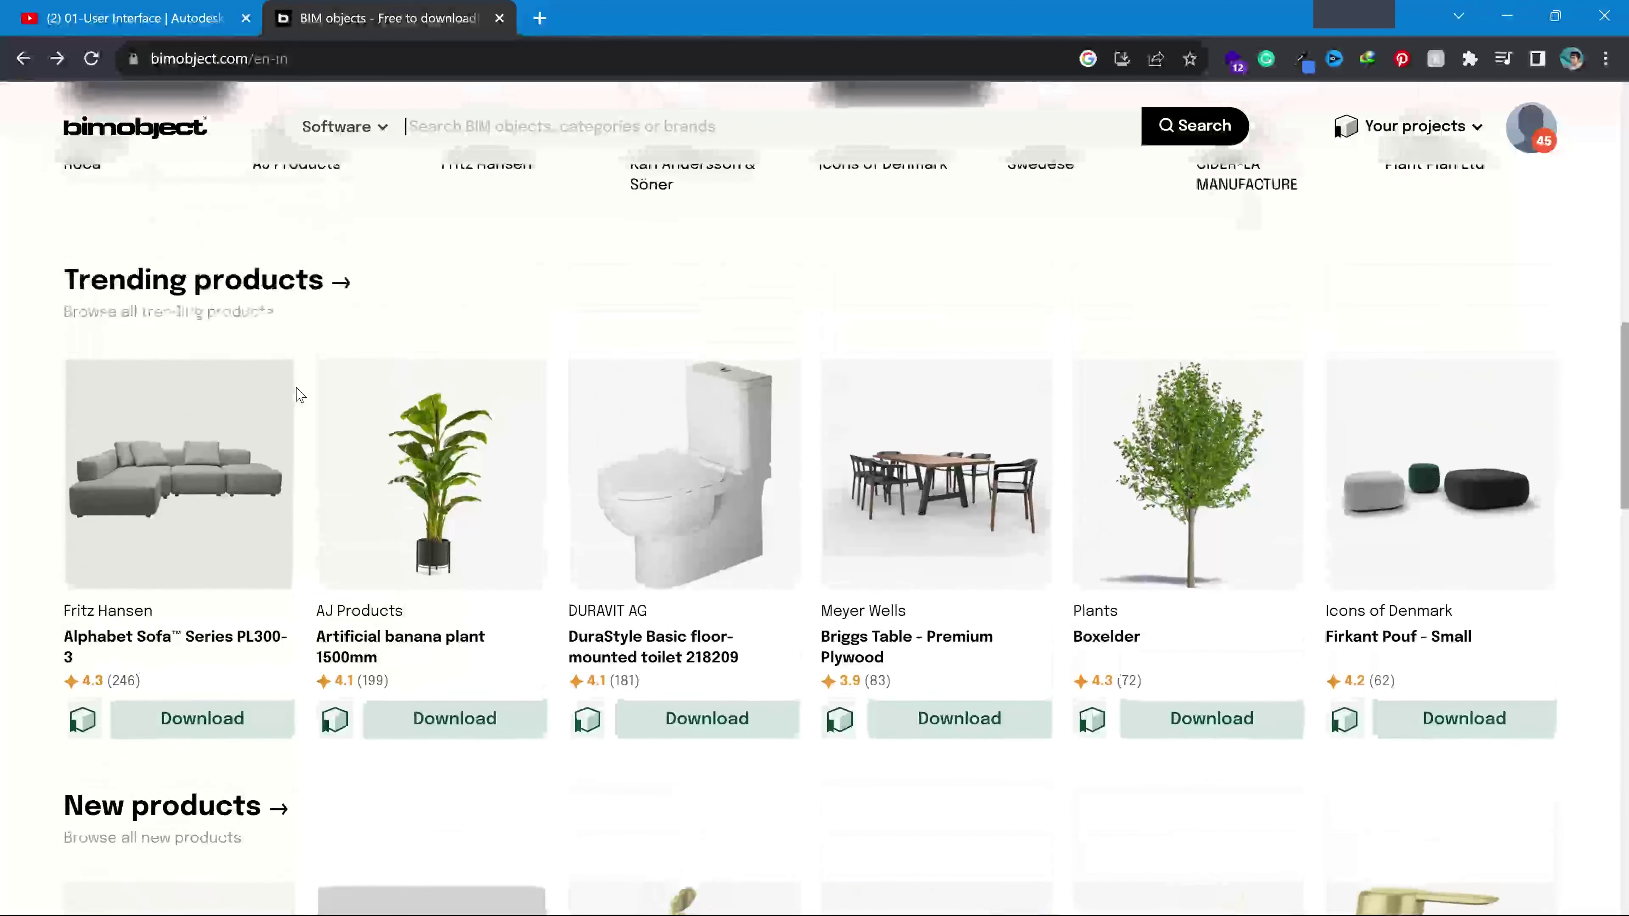
click(665, 476)
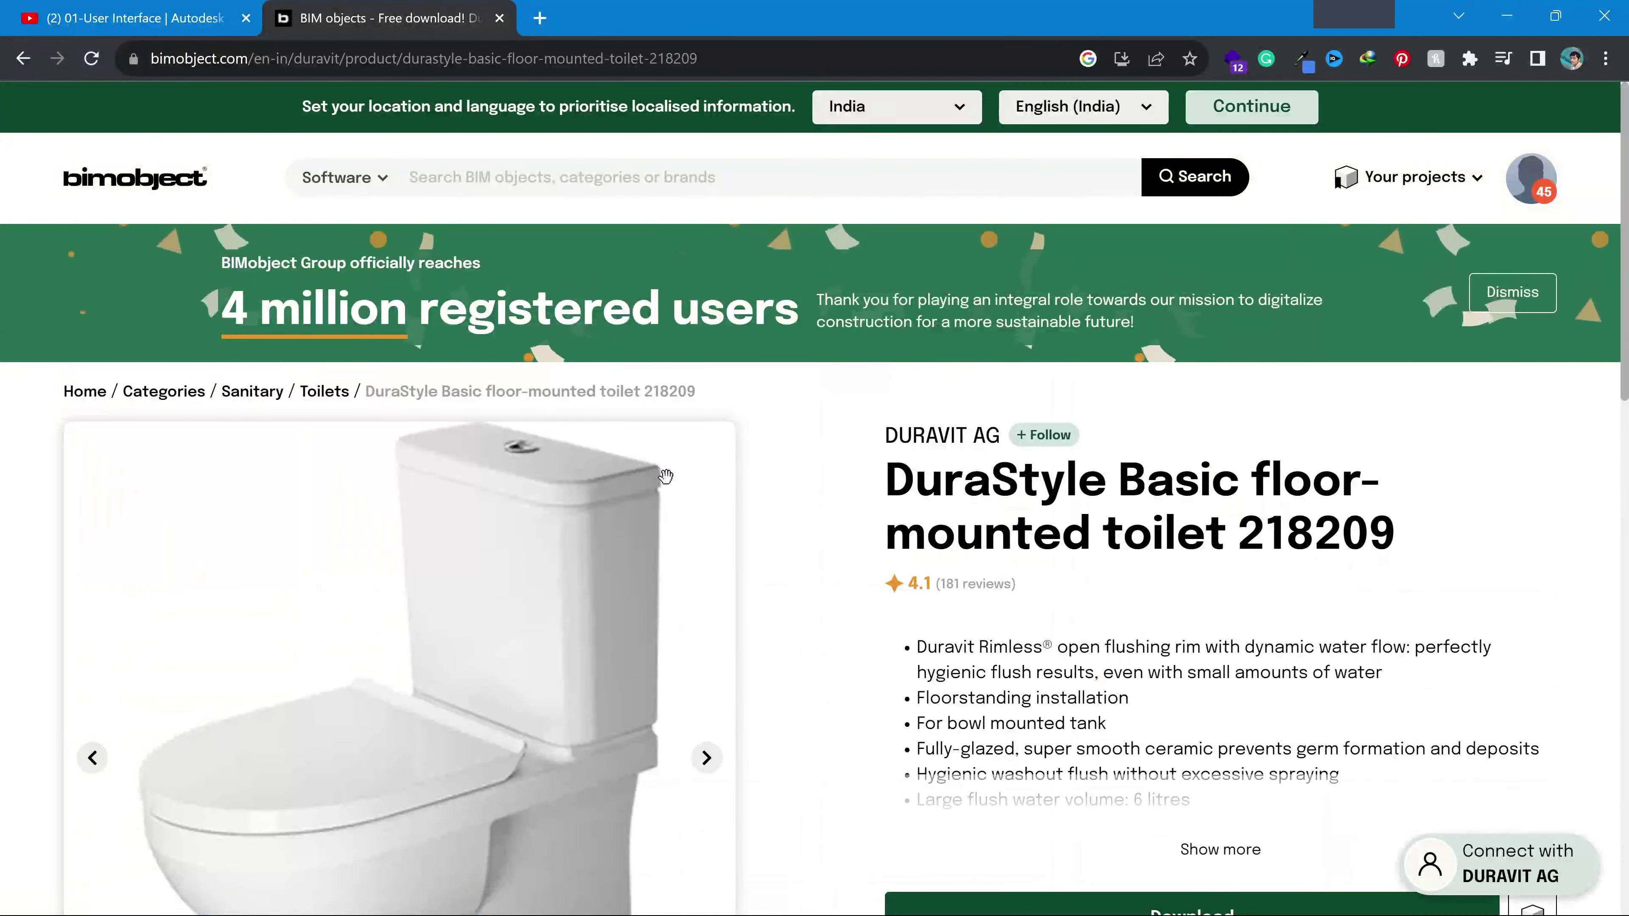
scroll(821, 446, down, 8)
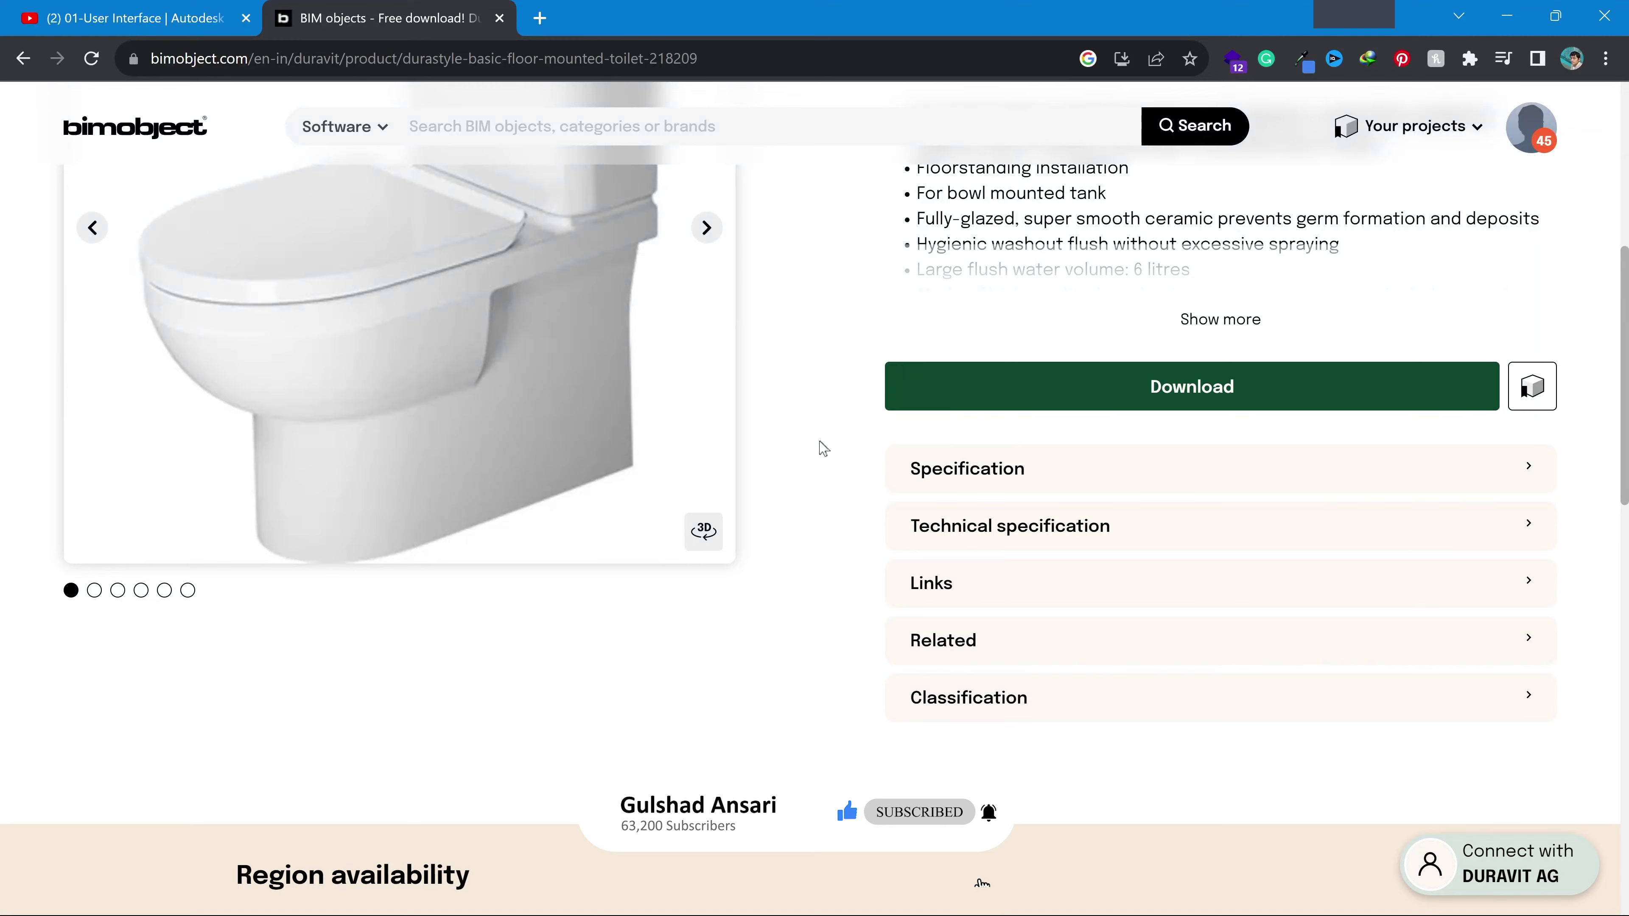
Page through the toilet's product images and examine its dimension drawing
scroll(741, 409, up, 3)
click(702, 443)
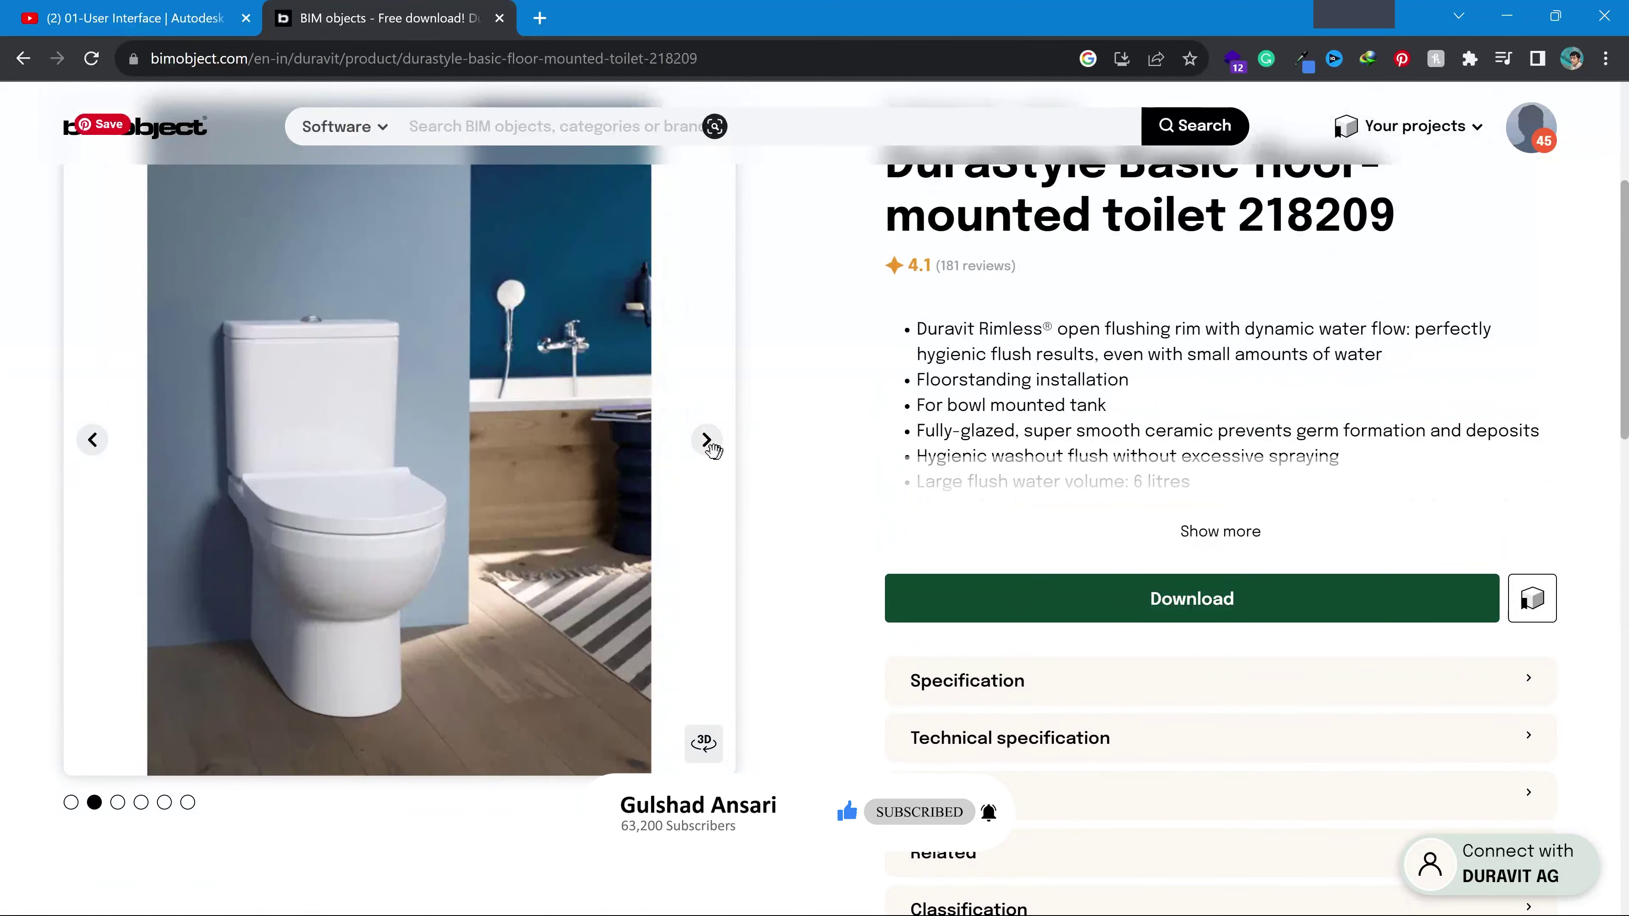
click(702, 443)
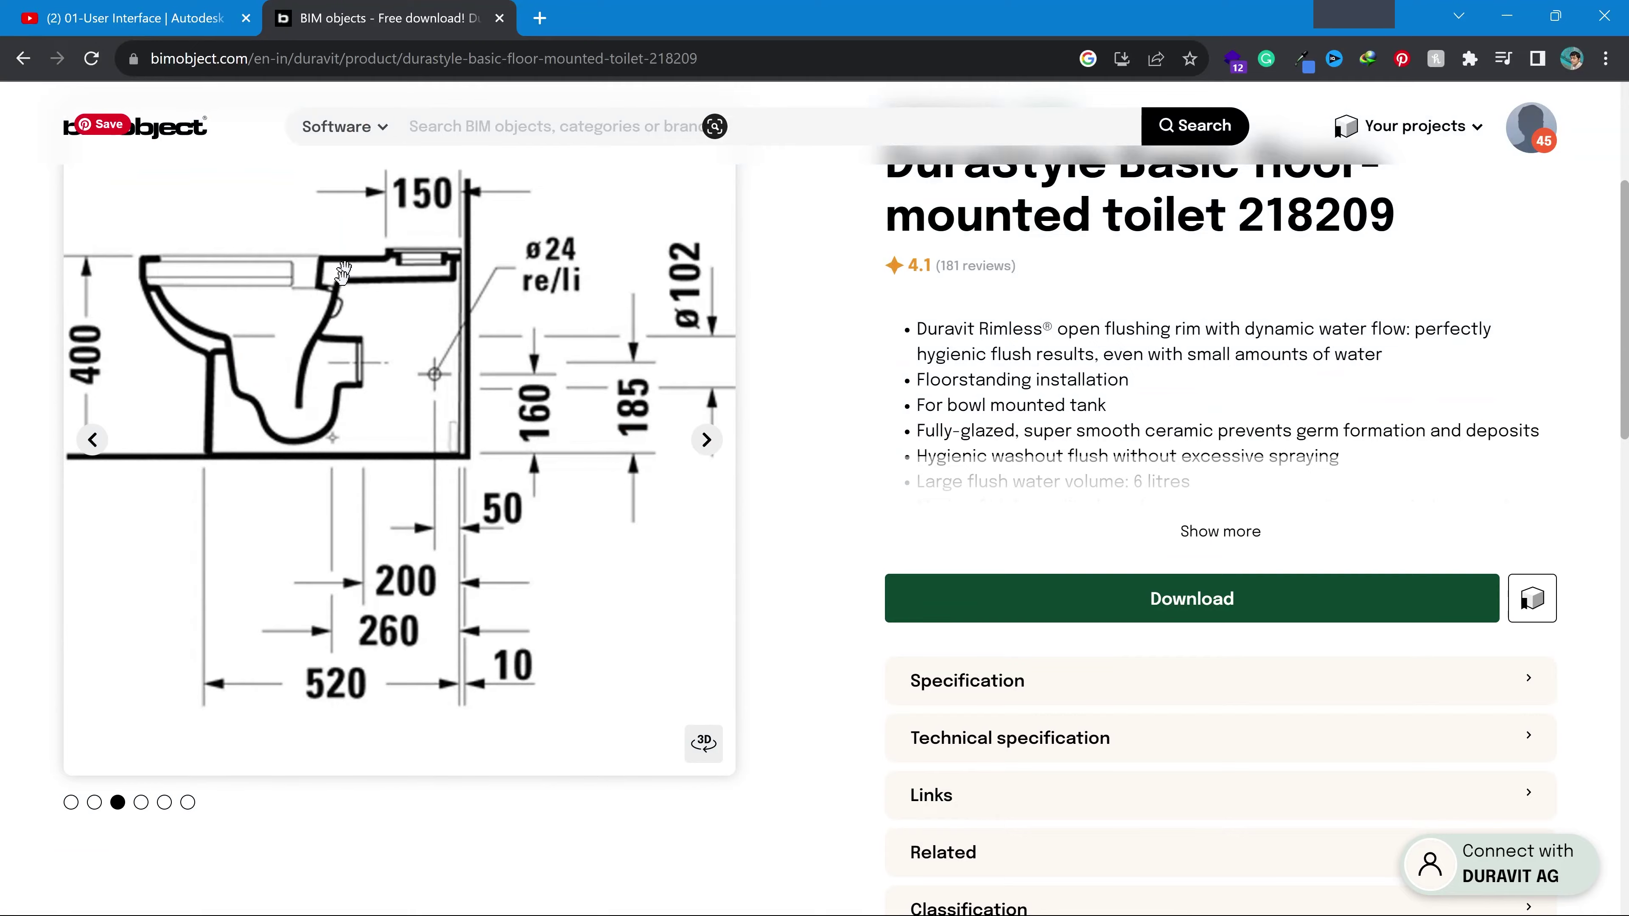
scroll(664, 383, up, 2)
scroll(1142, 424, down, 2)
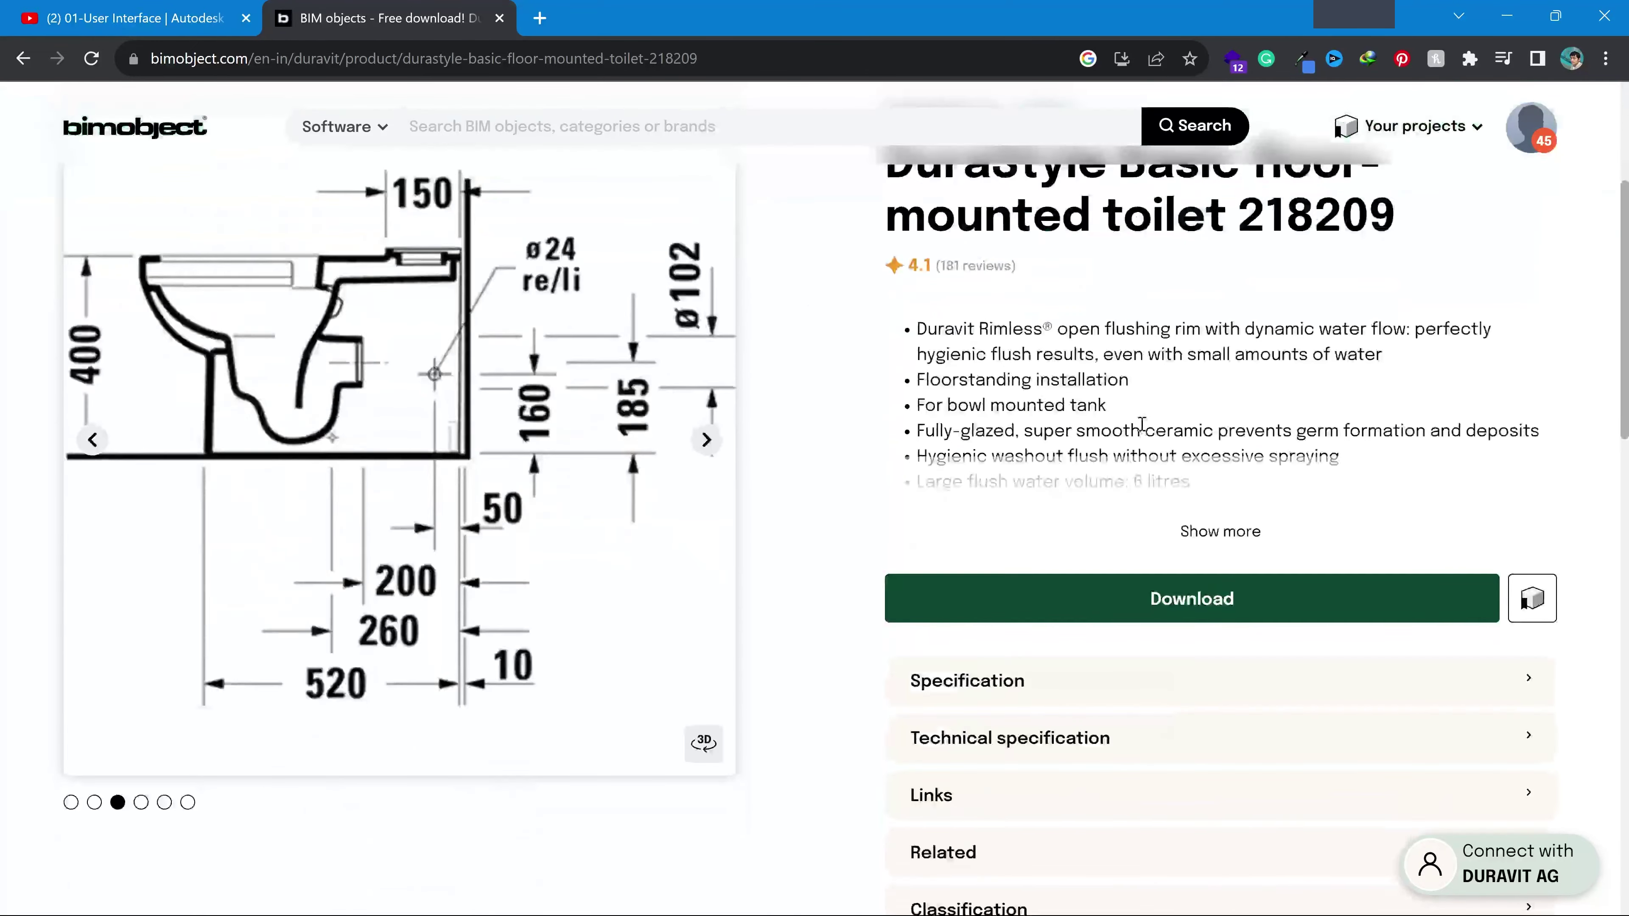
scroll(681, 428, up, 2)
scroll(195, 394, down, 3)
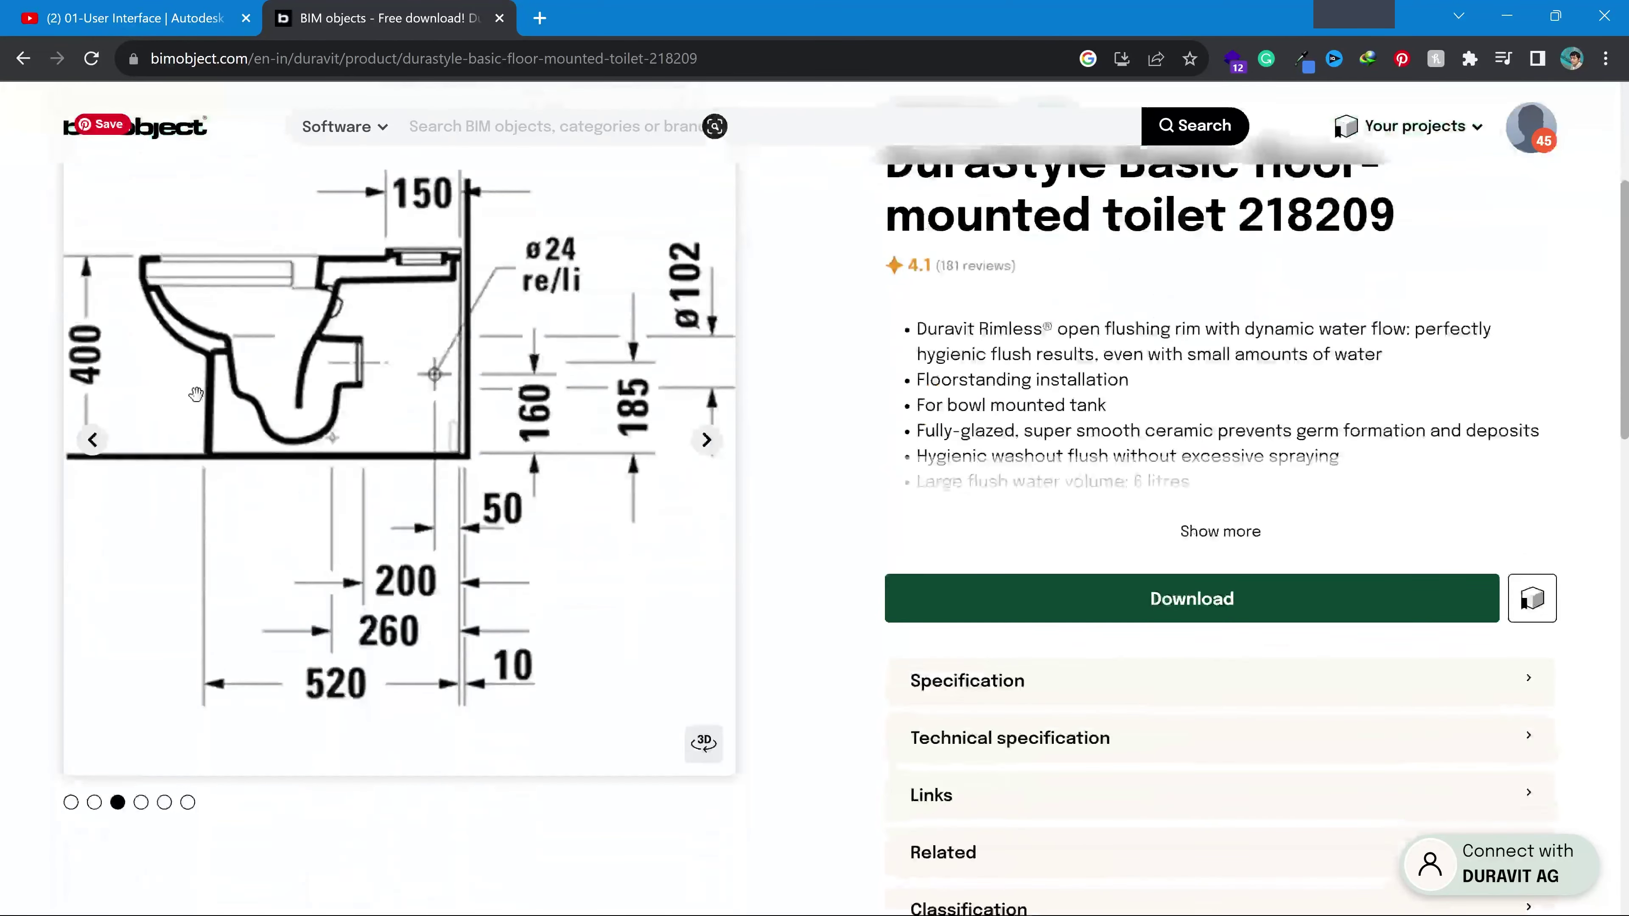
scroll(545, 475, up, 3)
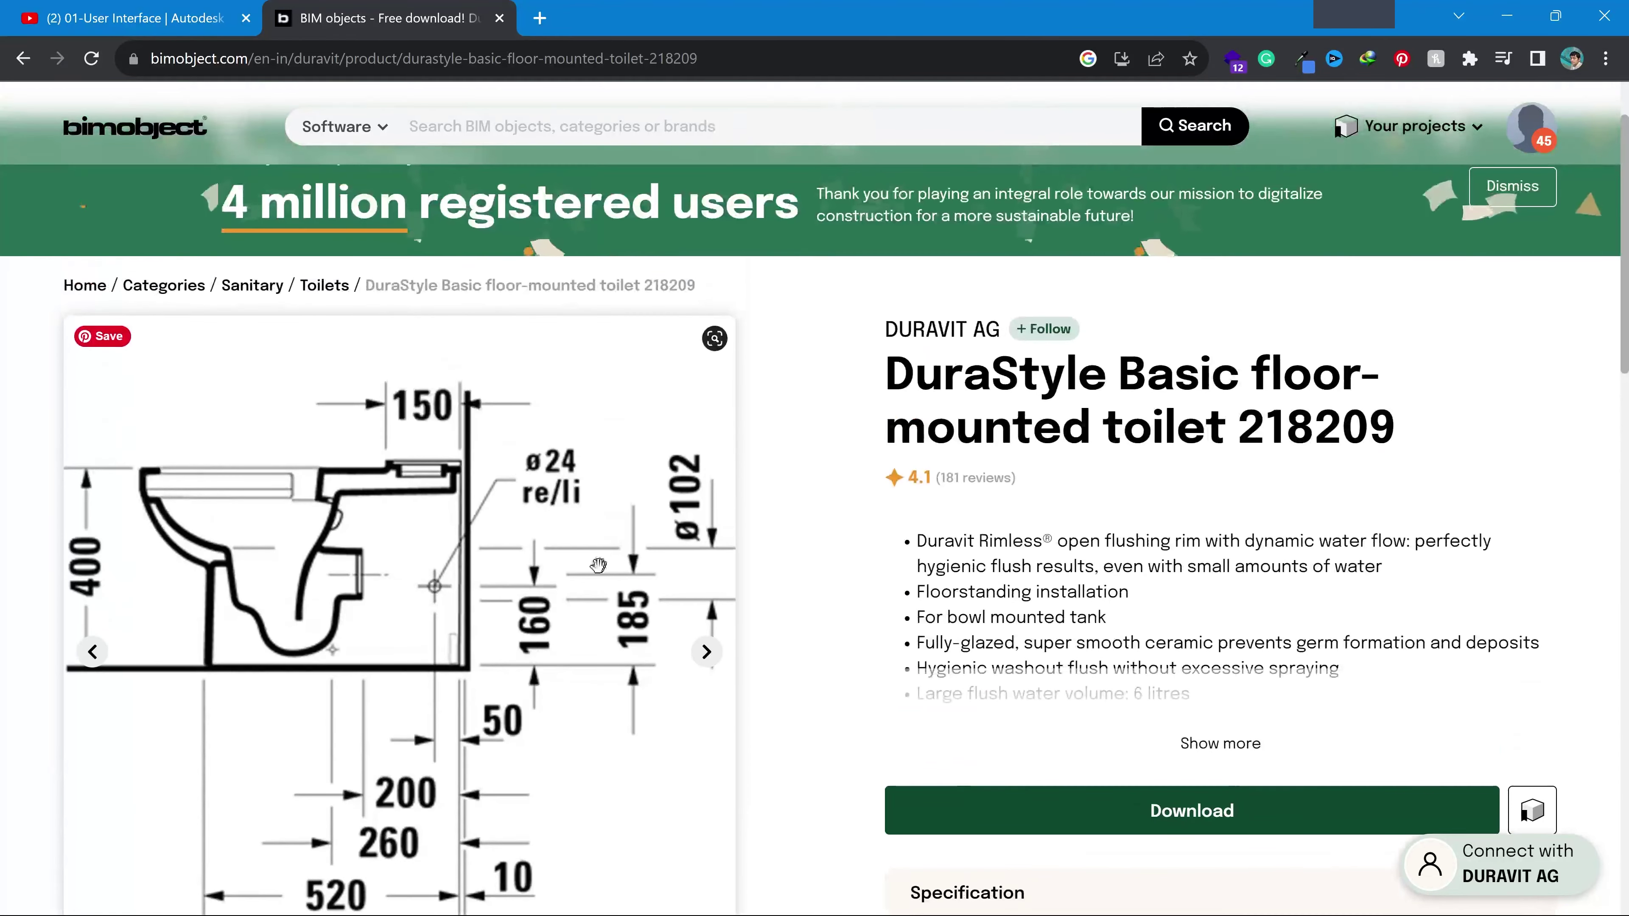
scroll(385, 488, down, 3)
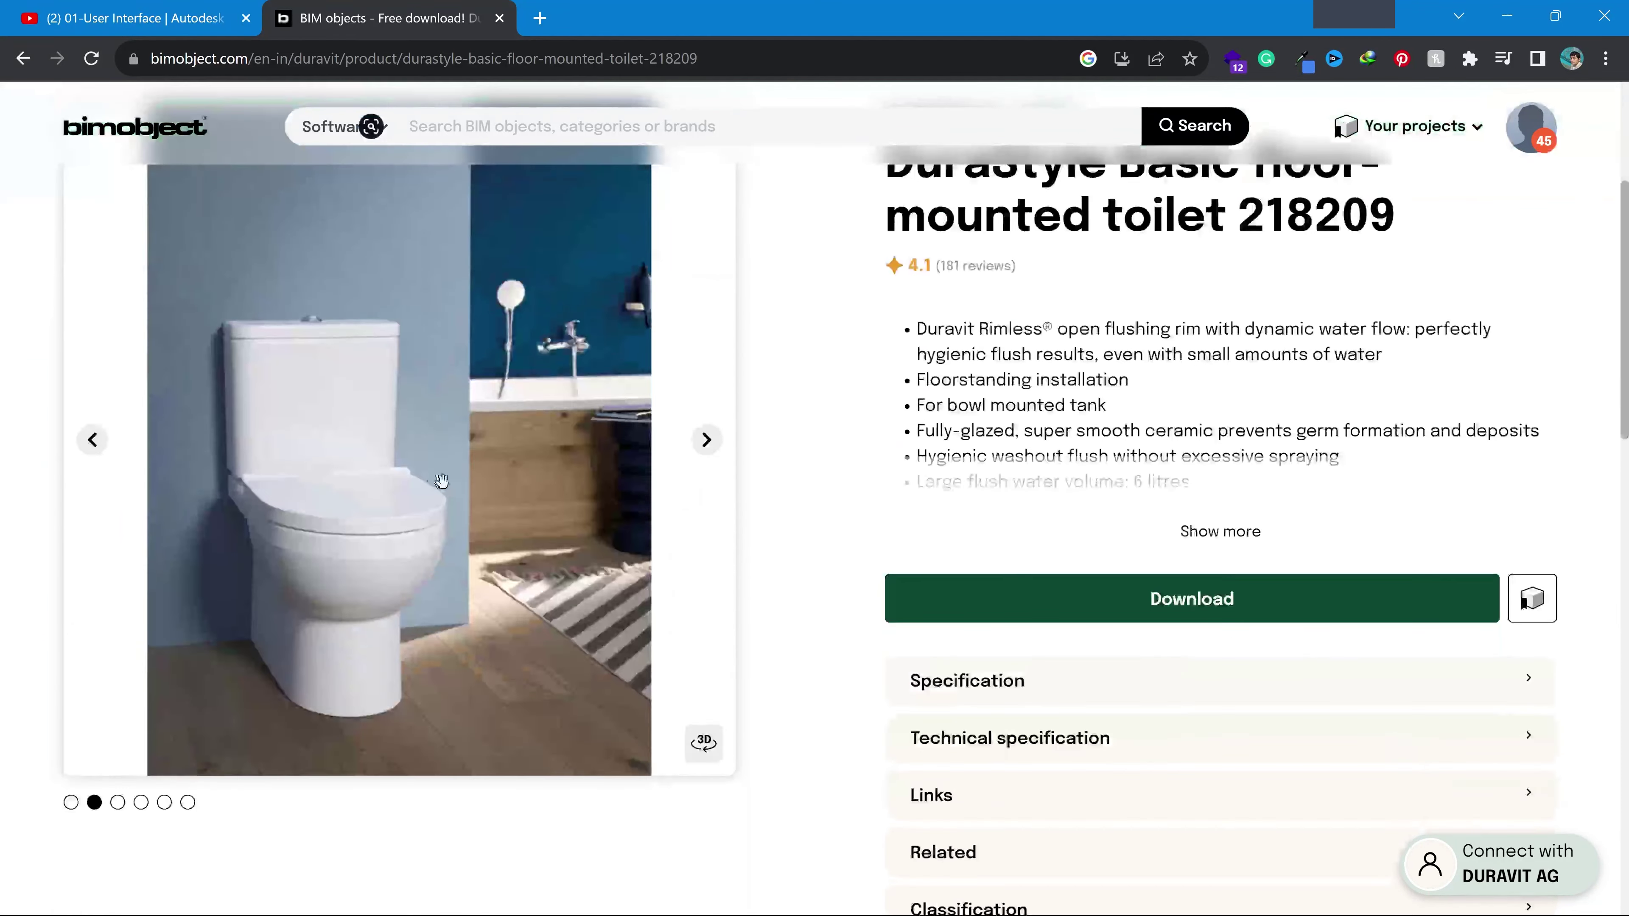
Look over the remaining sections of the toilet's product page and return to the BIMobject home page
scroll(969, 321, up, 2)
scroll(1163, 513, down, 9)
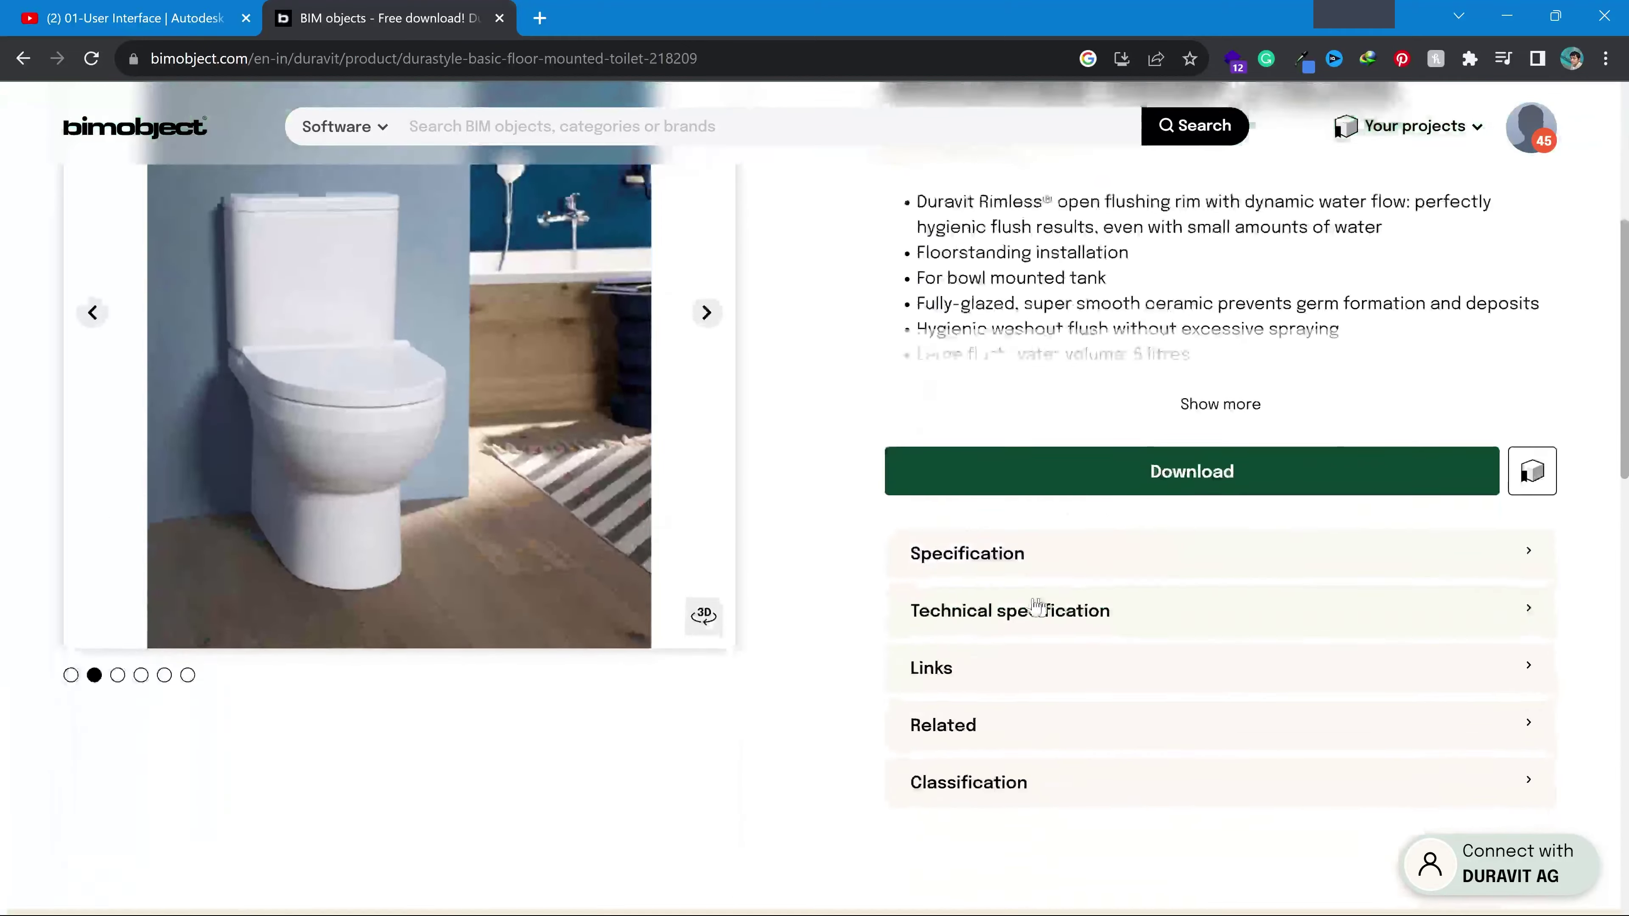
scroll(716, 570, down, 3)
scroll(673, 509, up, 15)
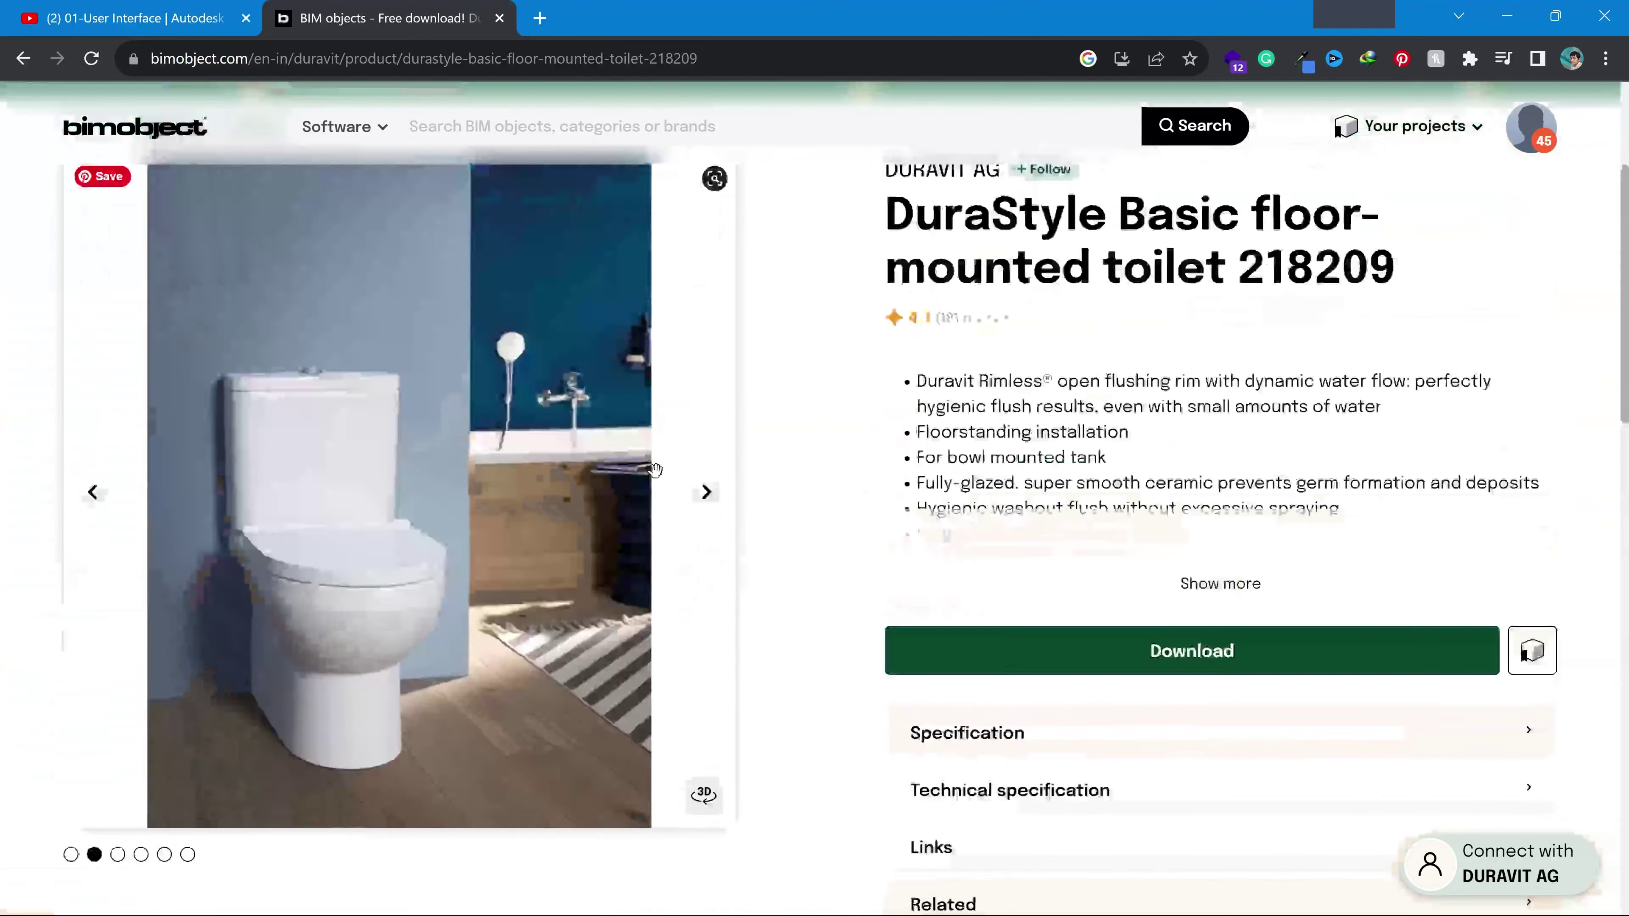
click(15, 63)
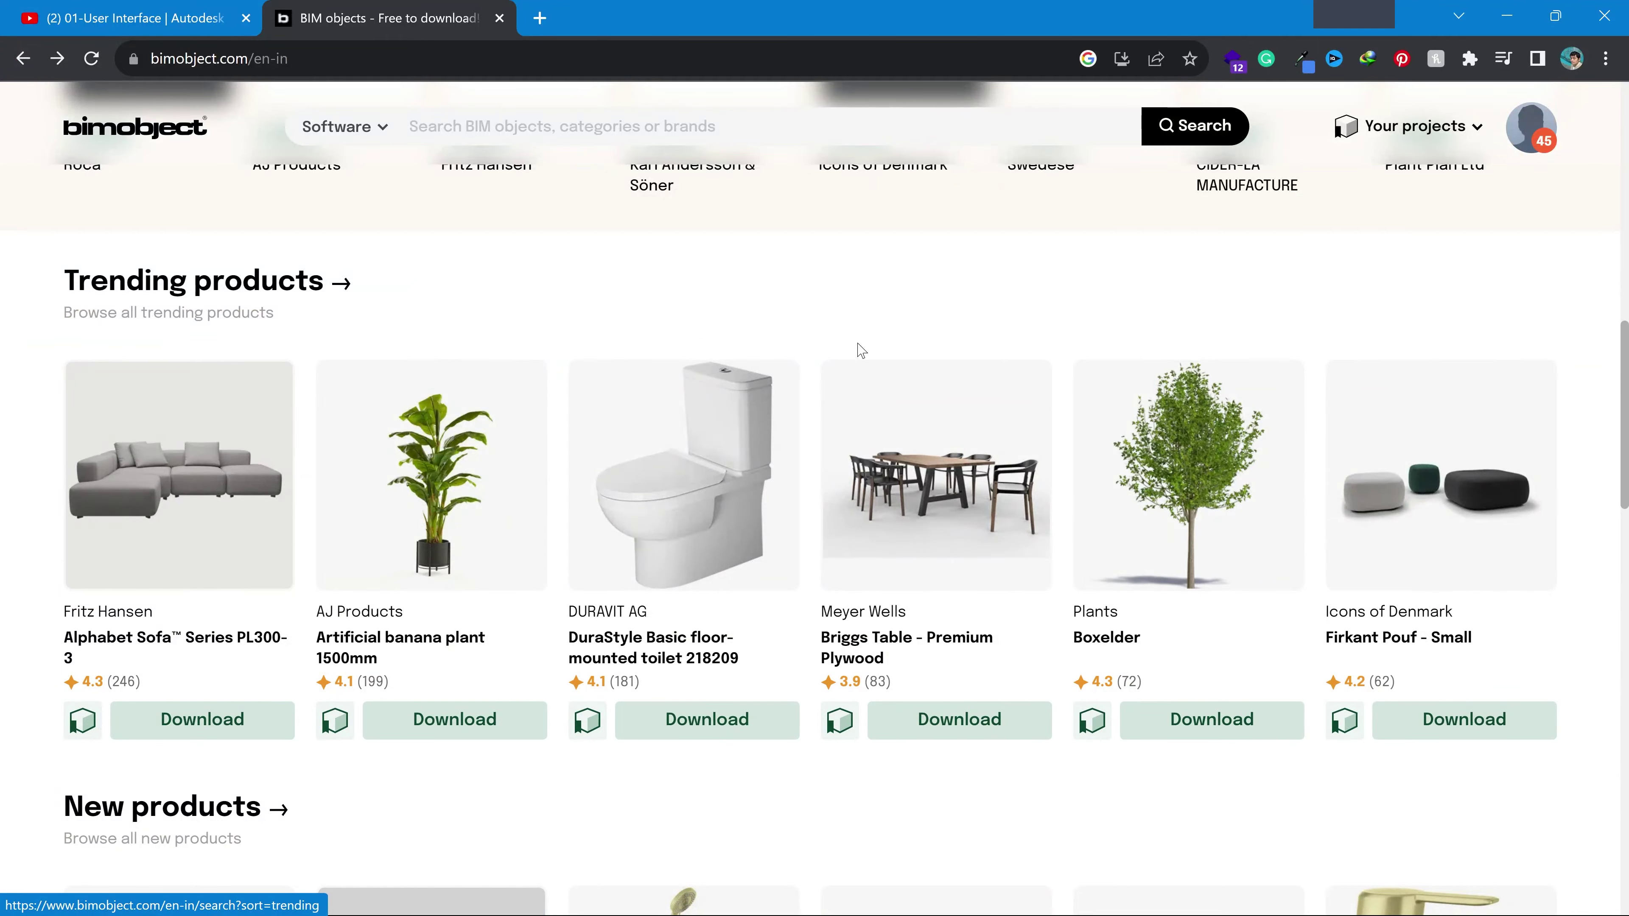
scroll(805, 354, up, 10)
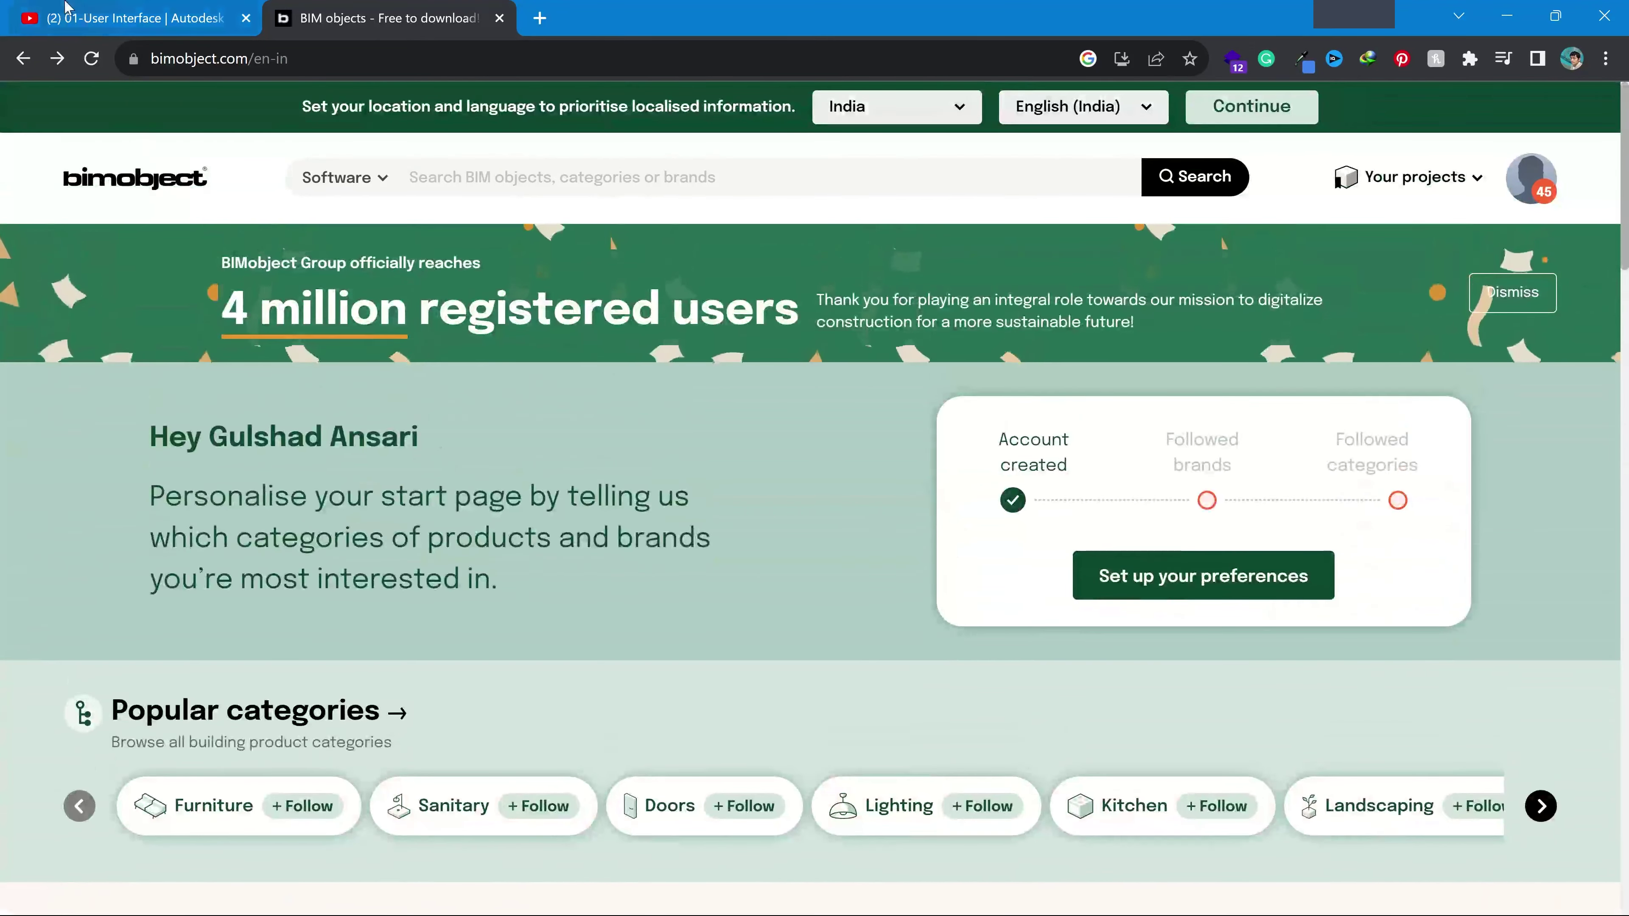
Switch to the YouTube page and look through the video list of the Autodesk Revit Family Tutorials playlist
click(66, 5)
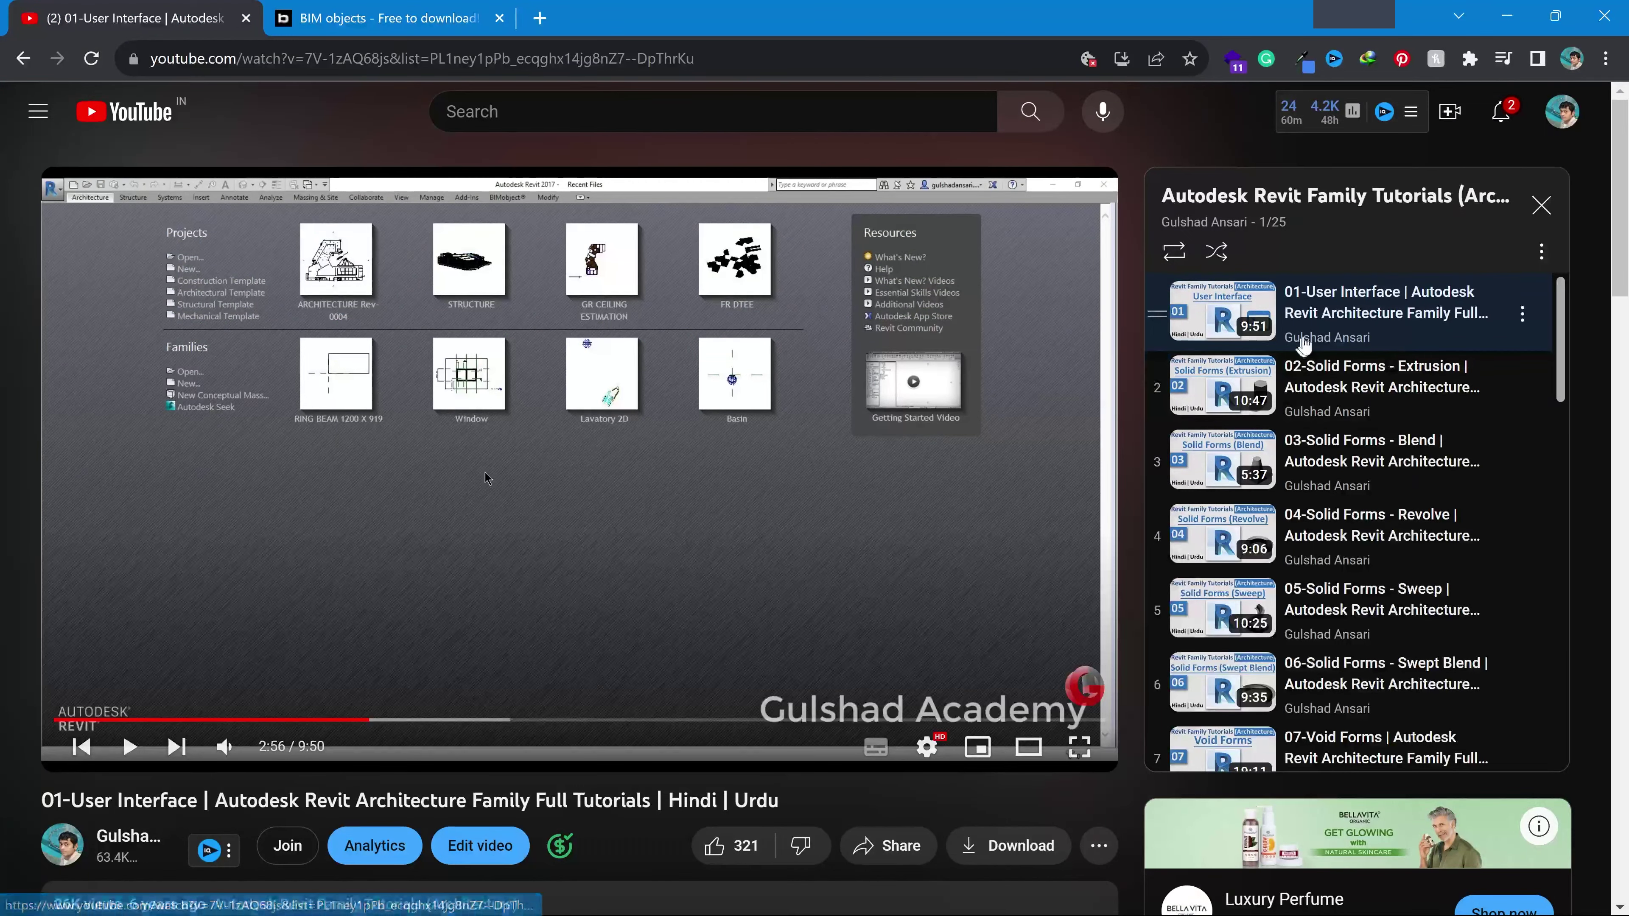
scroll(1334, 359, down, 5)
scroll(1295, 545, down, 10)
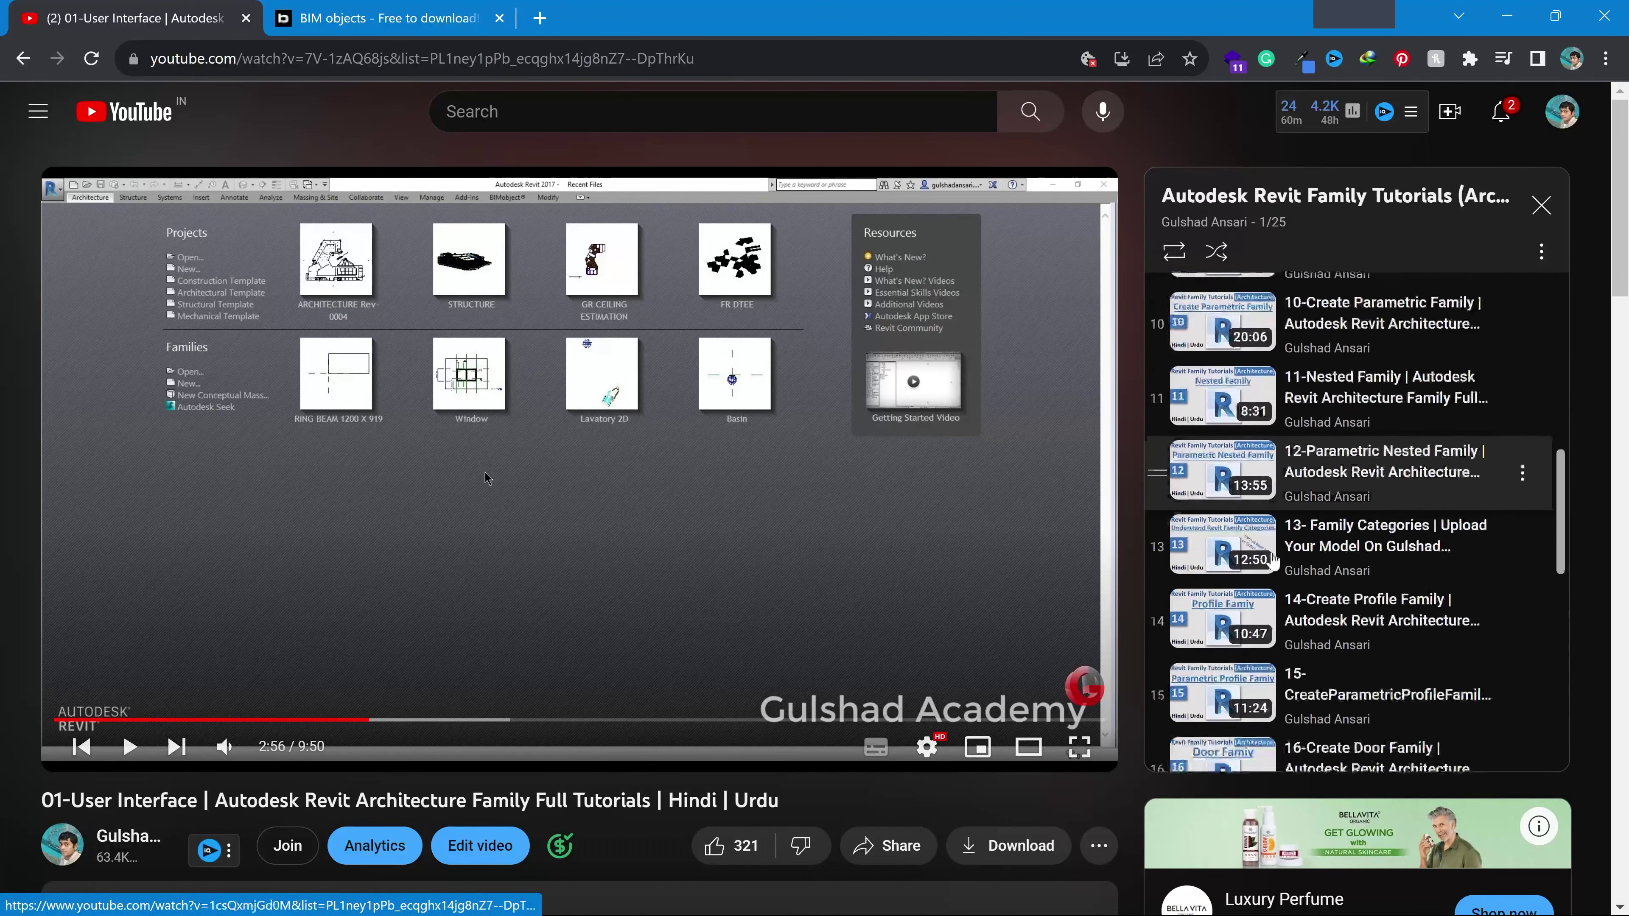
scroll(1321, 462, up, 15)
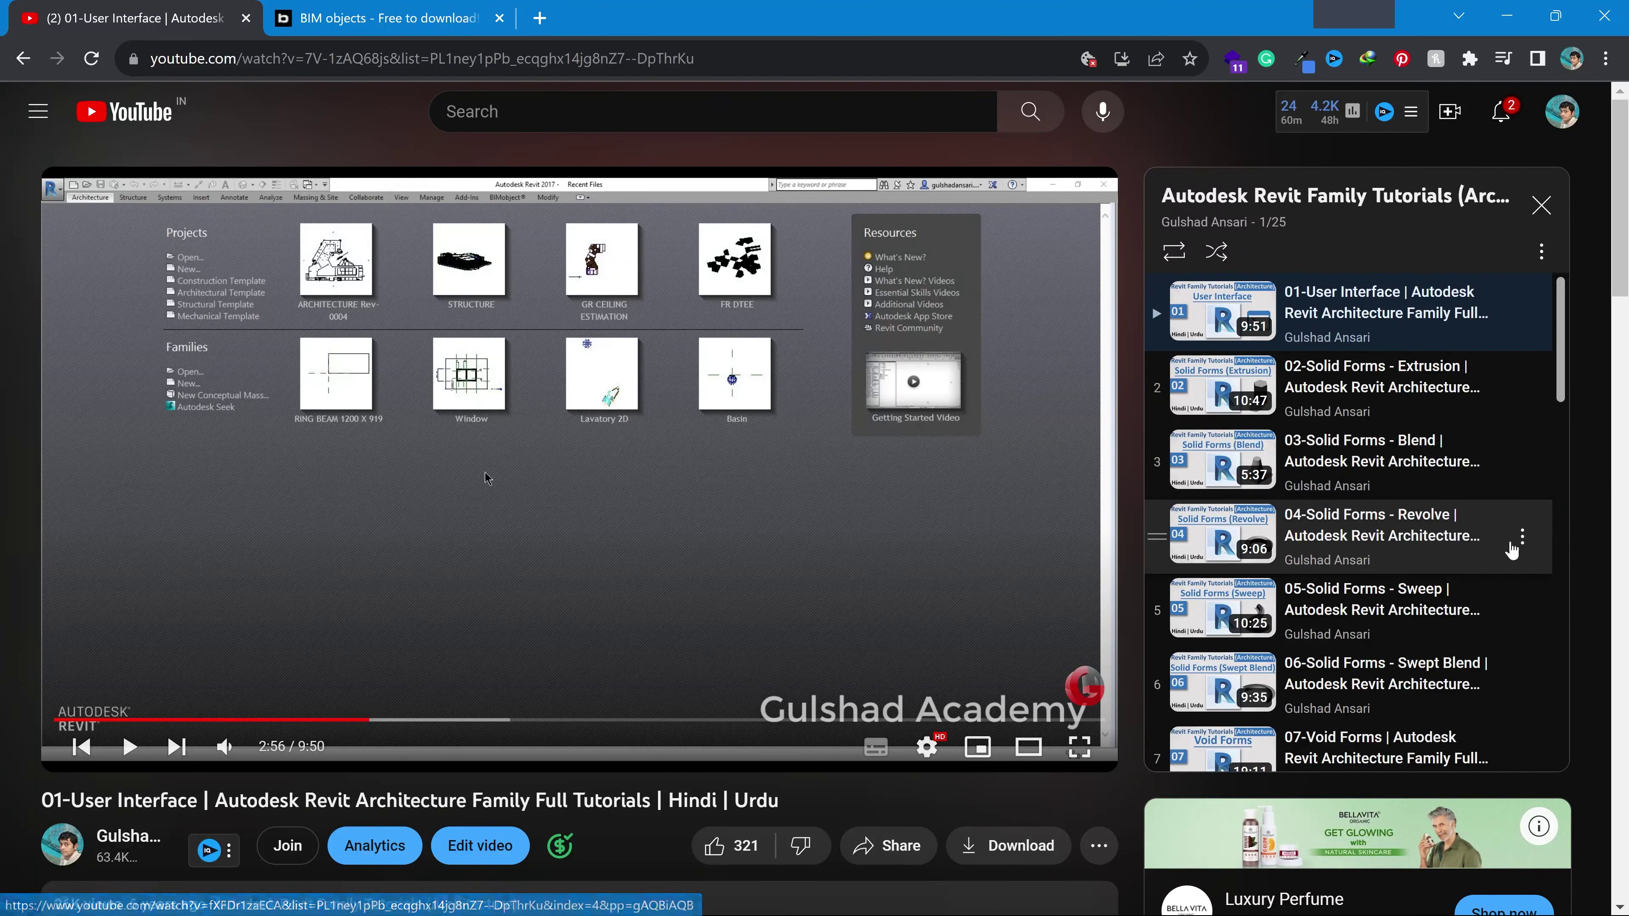
scroll(1353, 536, down, 5)
scroll(1346, 526, down, 3)
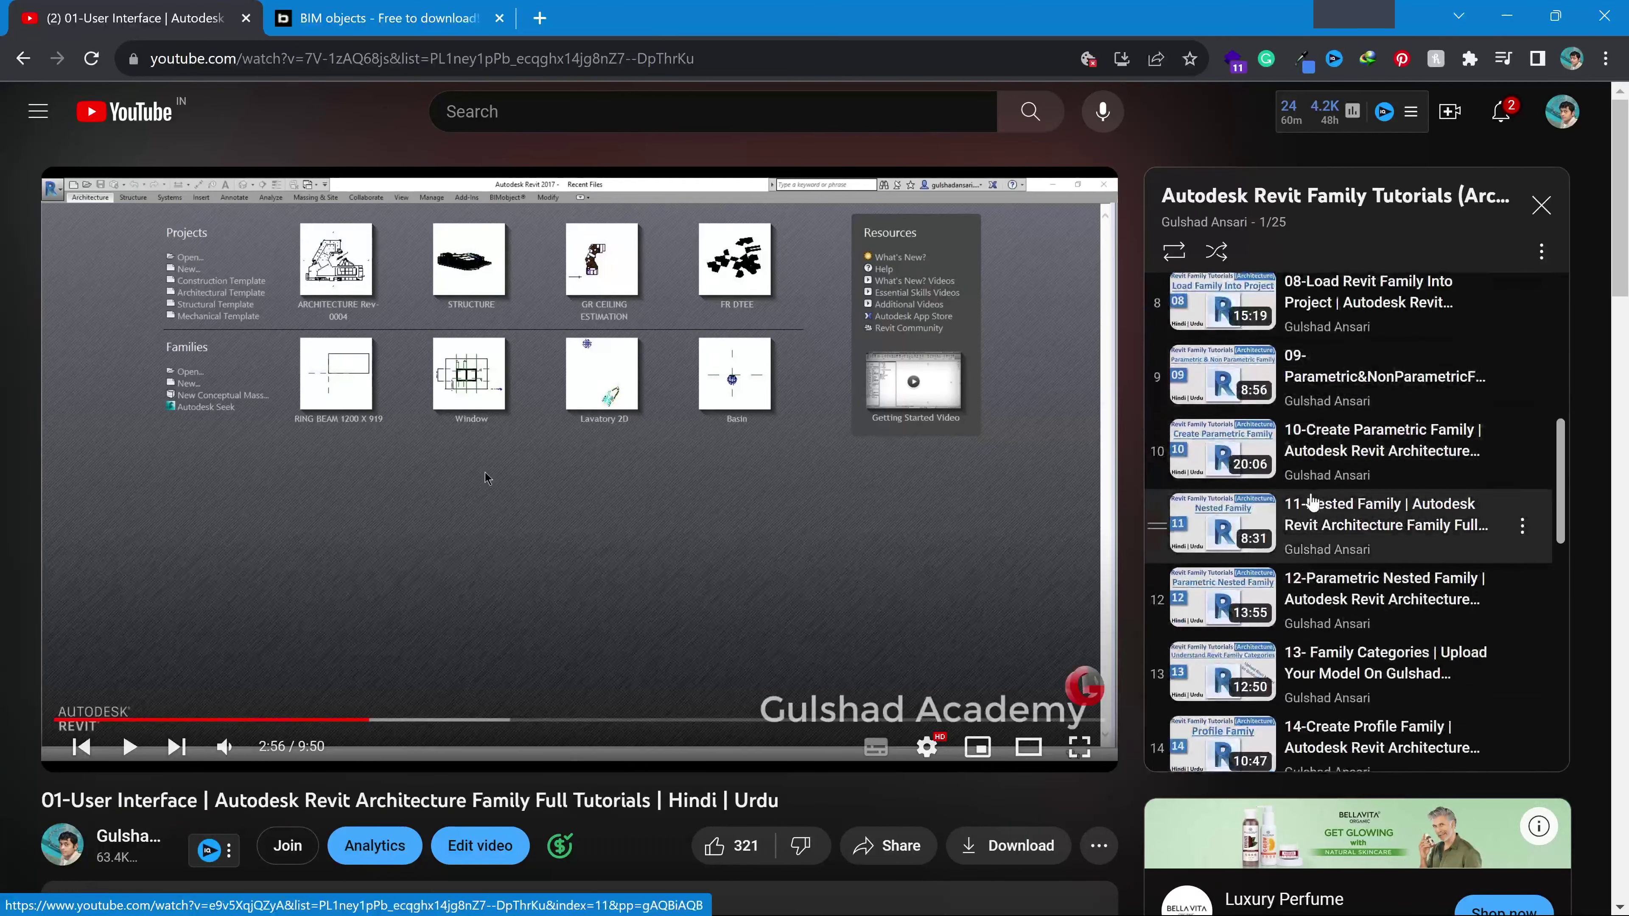
scroll(1313, 501, up, 8)
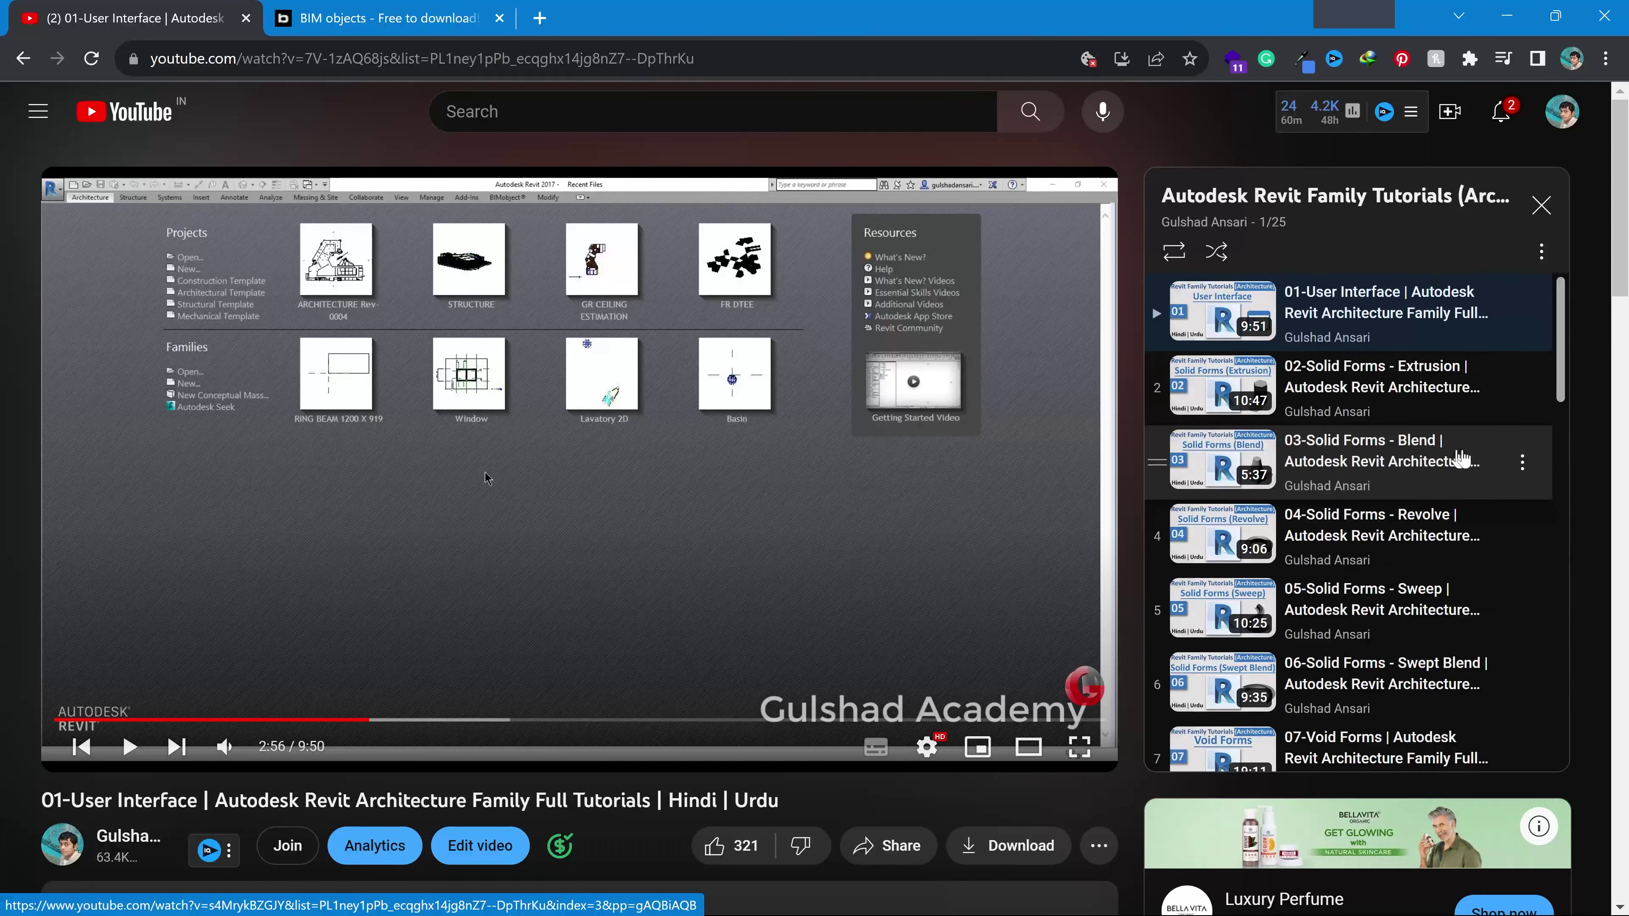
scroll(1353, 514, down, 7)
scroll(1361, 517, up, 7)
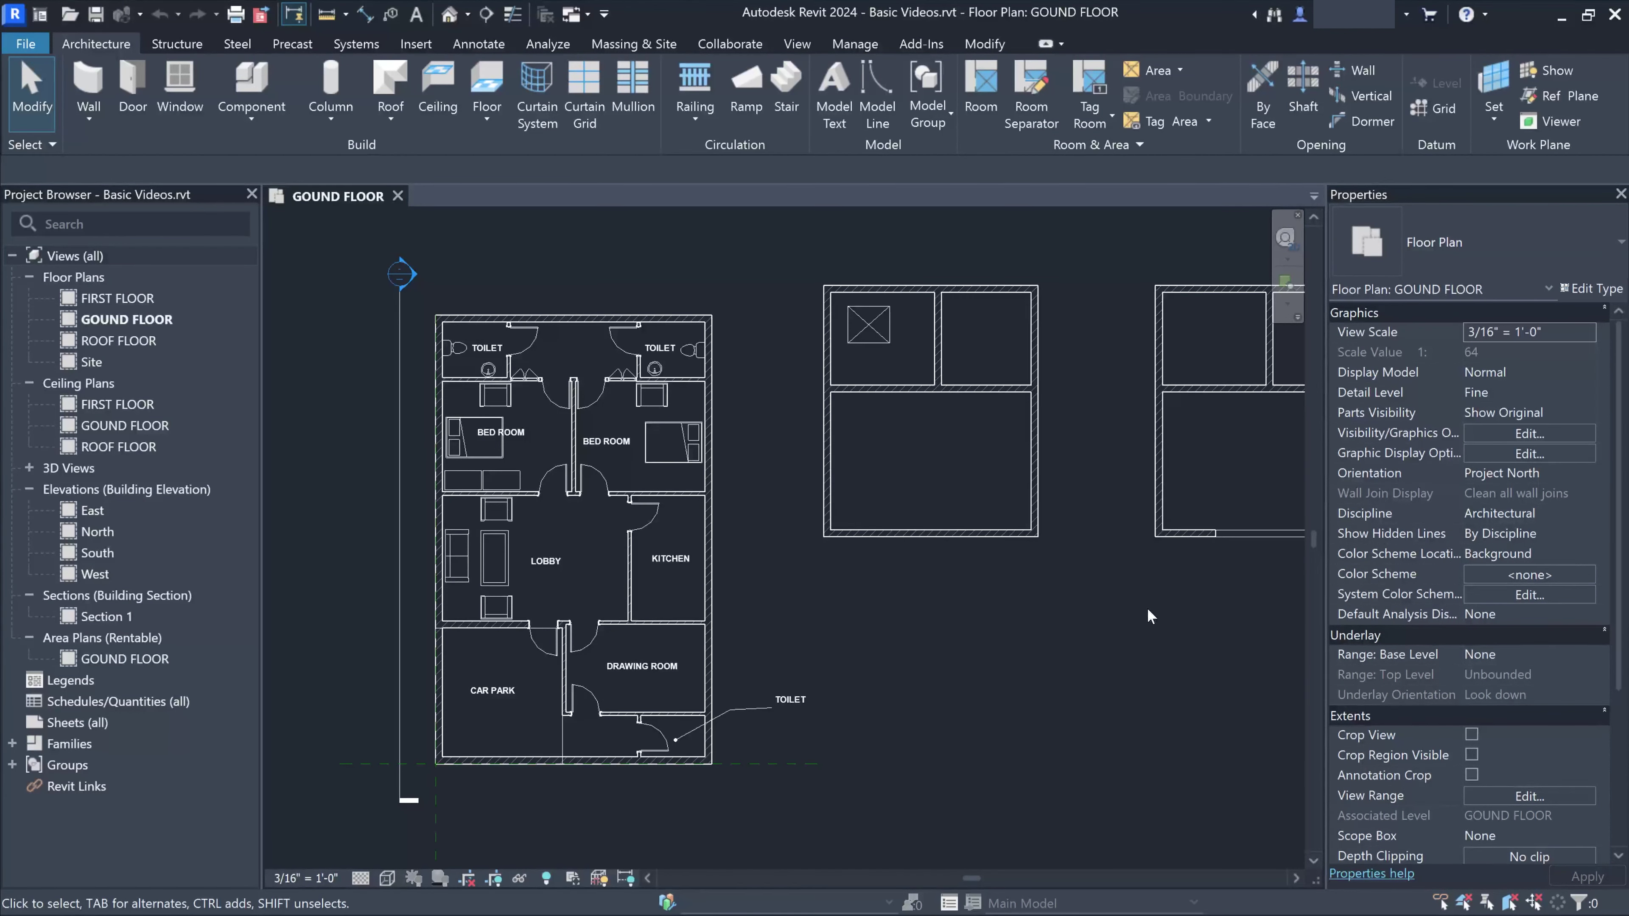
scroll(1147, 608, down, 1)
middle_drag(1154, 613, 1010, 584)
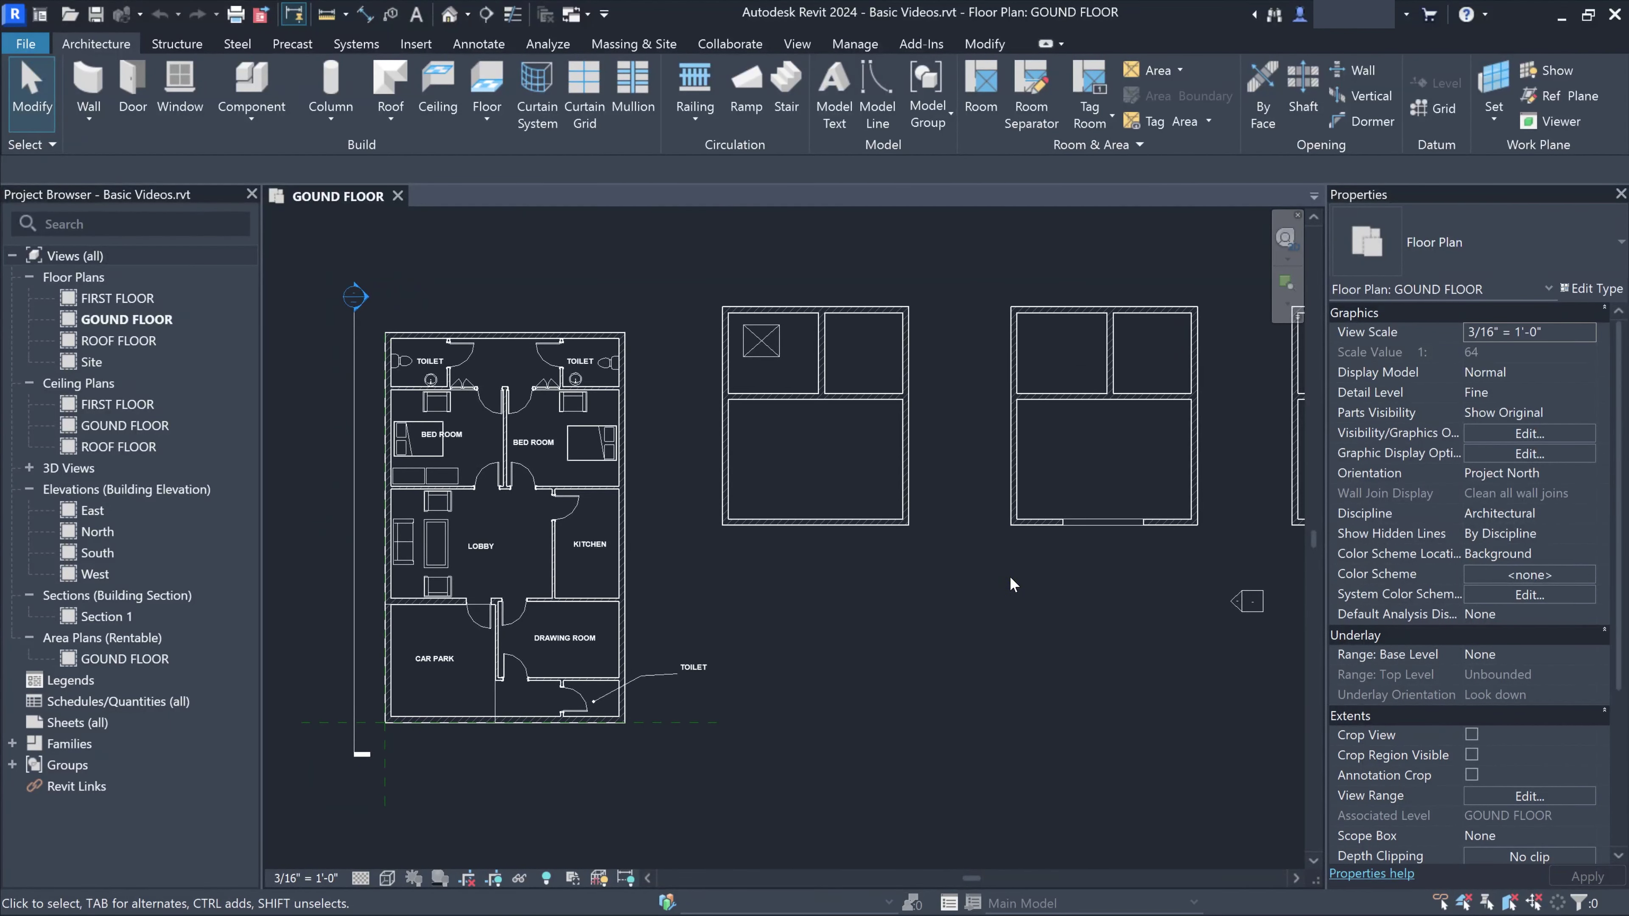